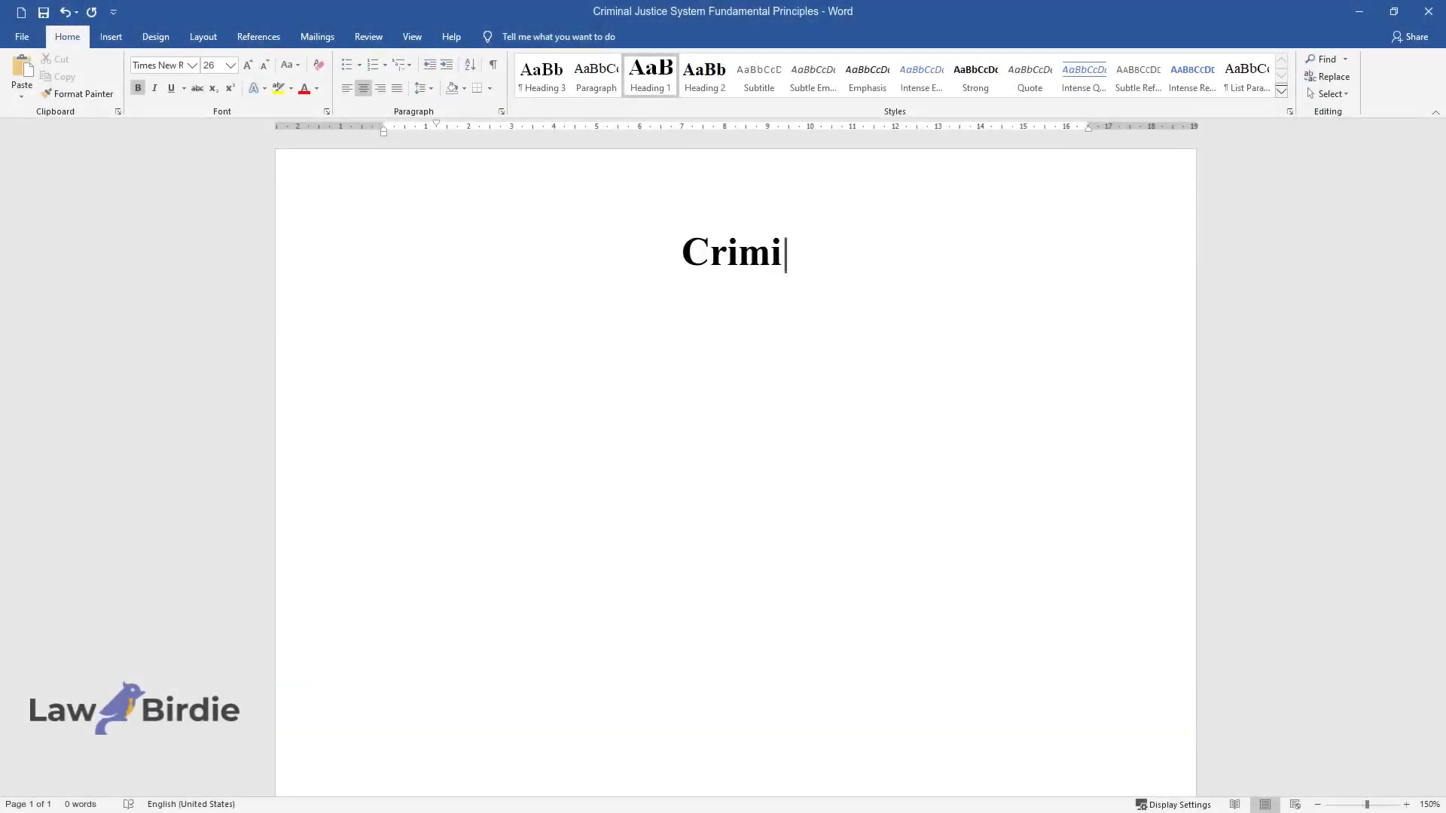
- Type the title 'Criminal Justice System Fundamental Principles', add an 'Introduction' heading, and start a body line
text(undamental Principles)
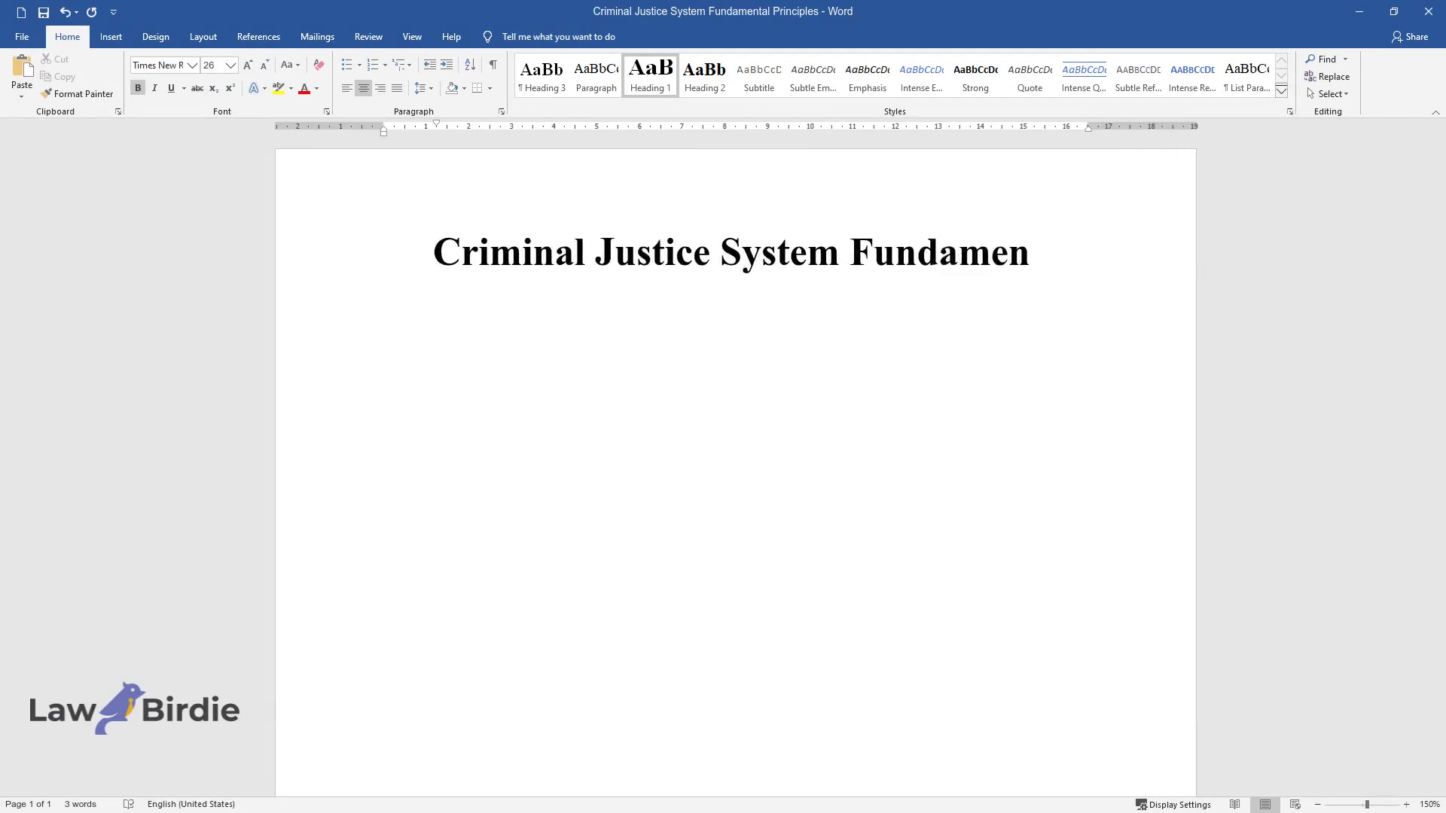
key(Return)
text(Introduction)
key(Return)
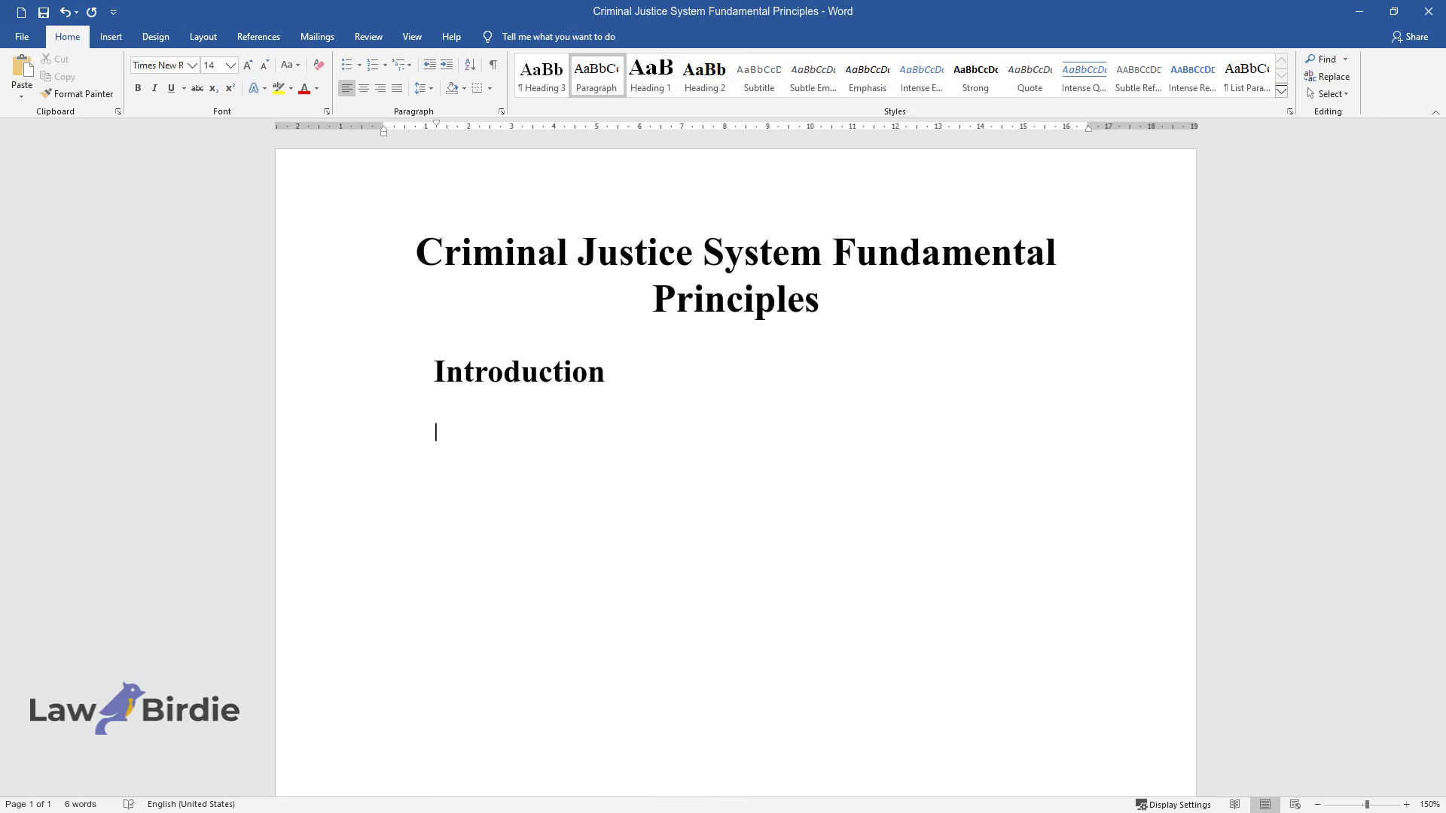
- Write the introduction paragraph beginning 'The fundamental principle of a criminal justice system is to protect innocent citizens'
text(The fundamental pr)
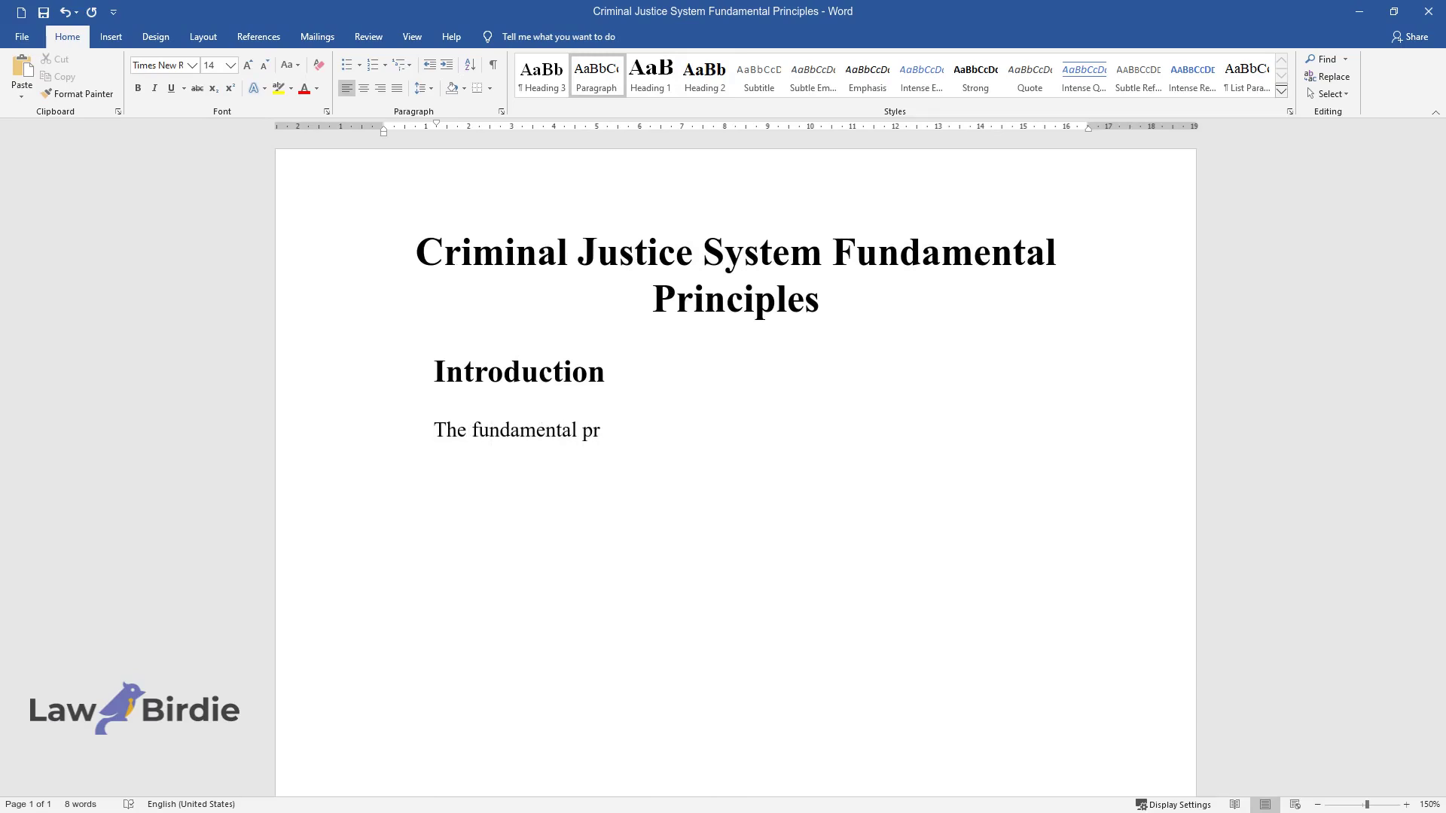
text(inciple of a criminal justice sys)
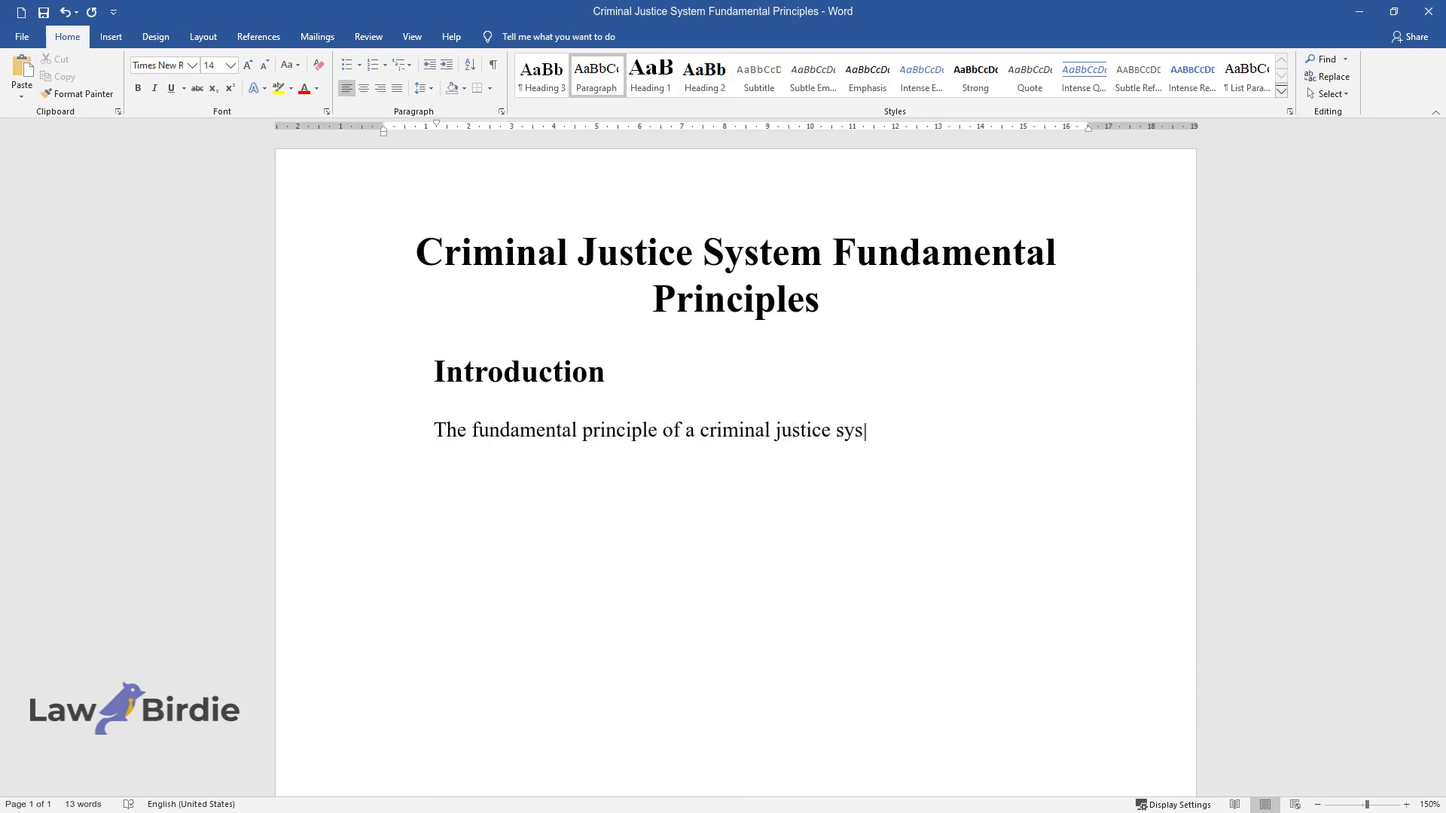
text(tem is to protect innocent citize)
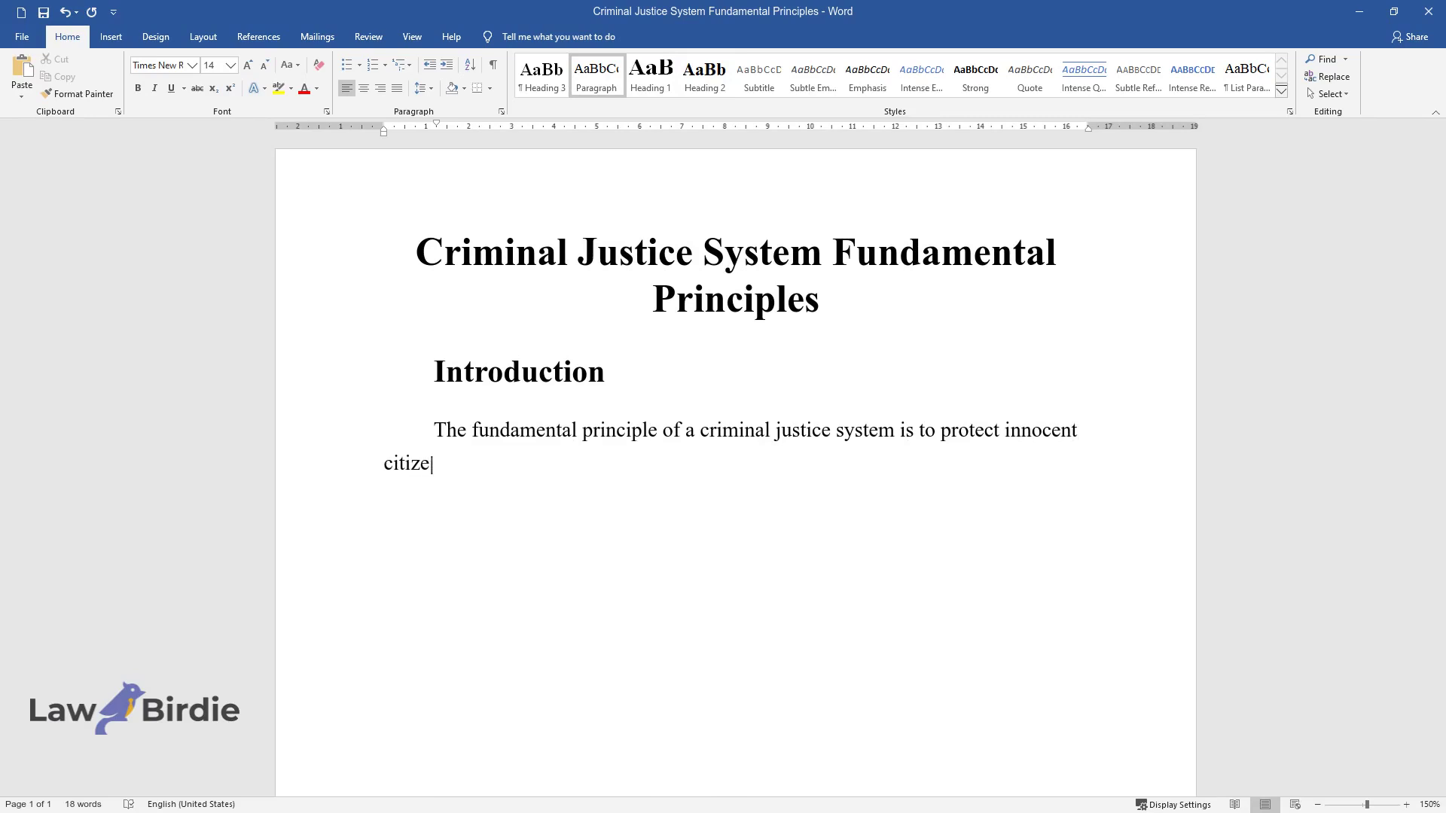
text(ns from unlawful acts and interfer)
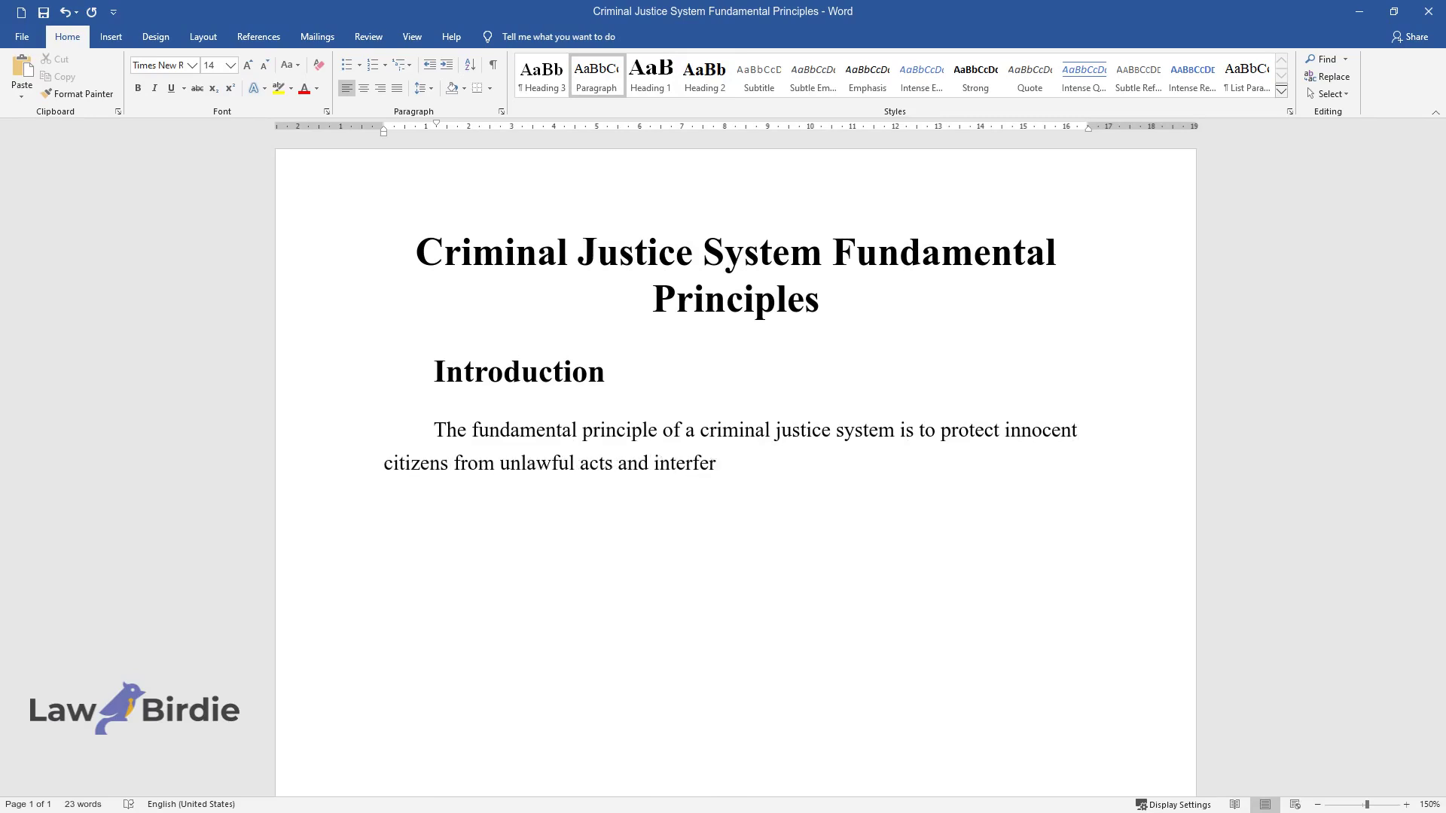
text(ence by criminals. This principle)
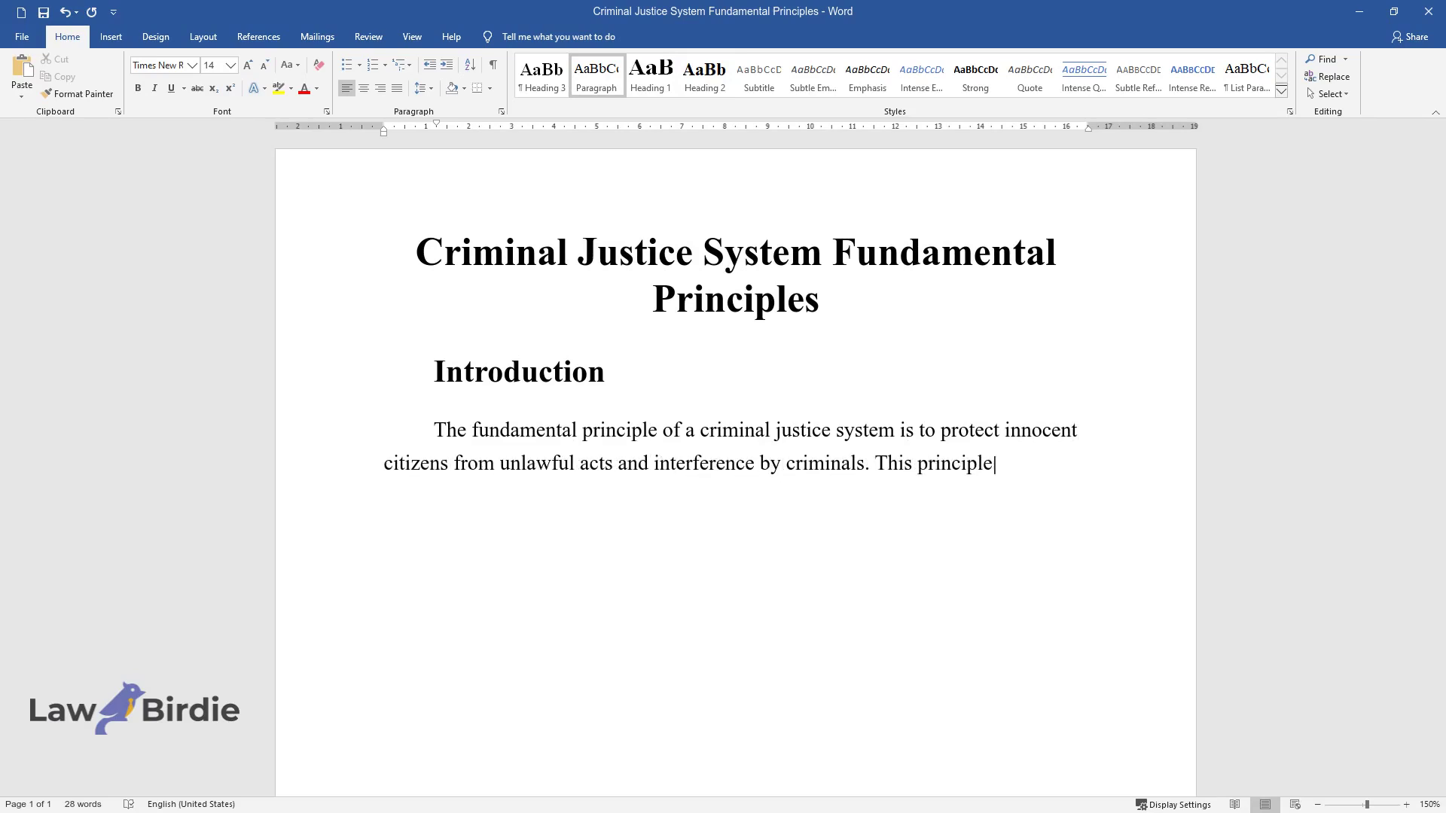
text( is reinforced through criminal l)
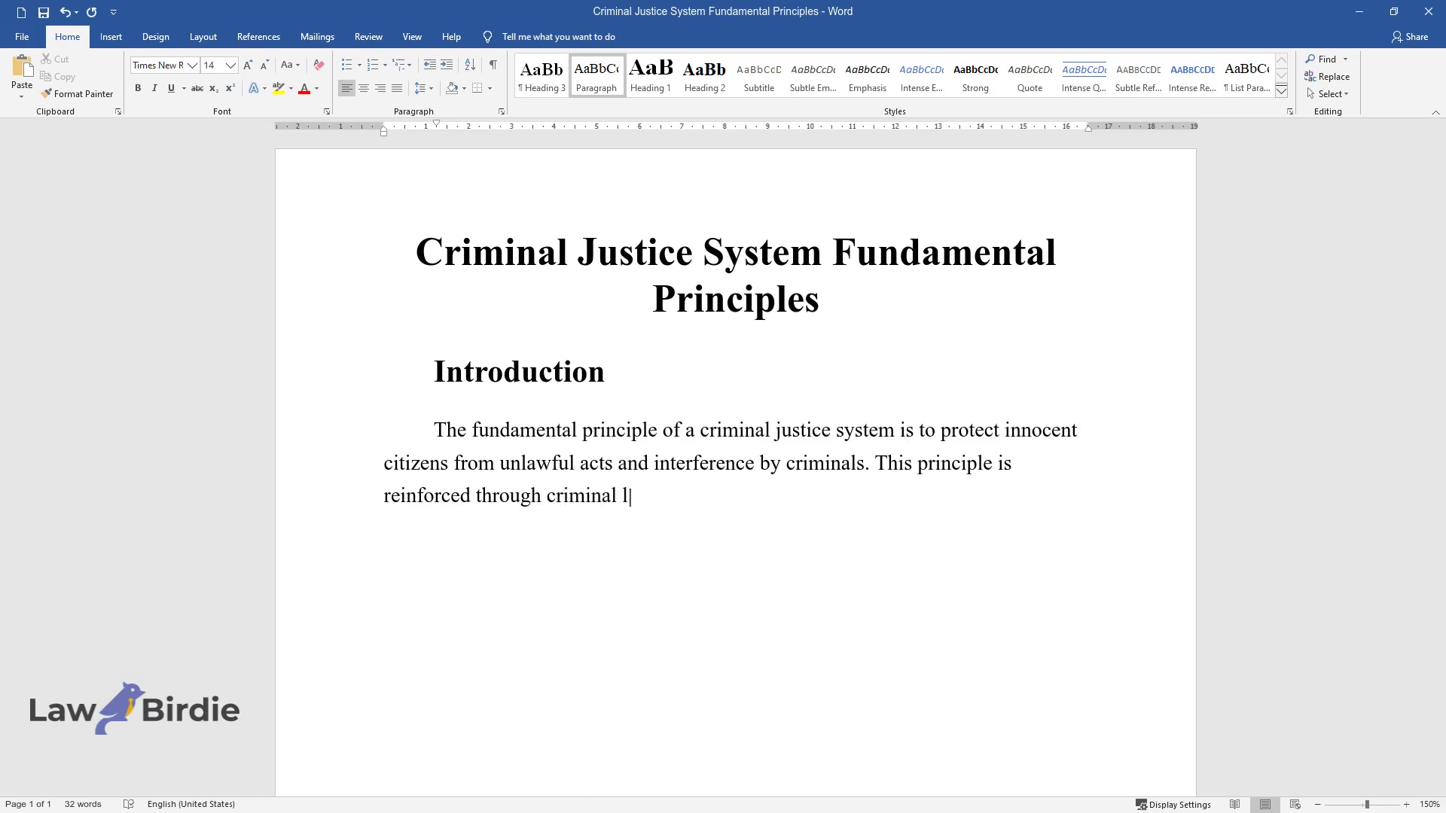
text(aw, which is entrenched in the Con)
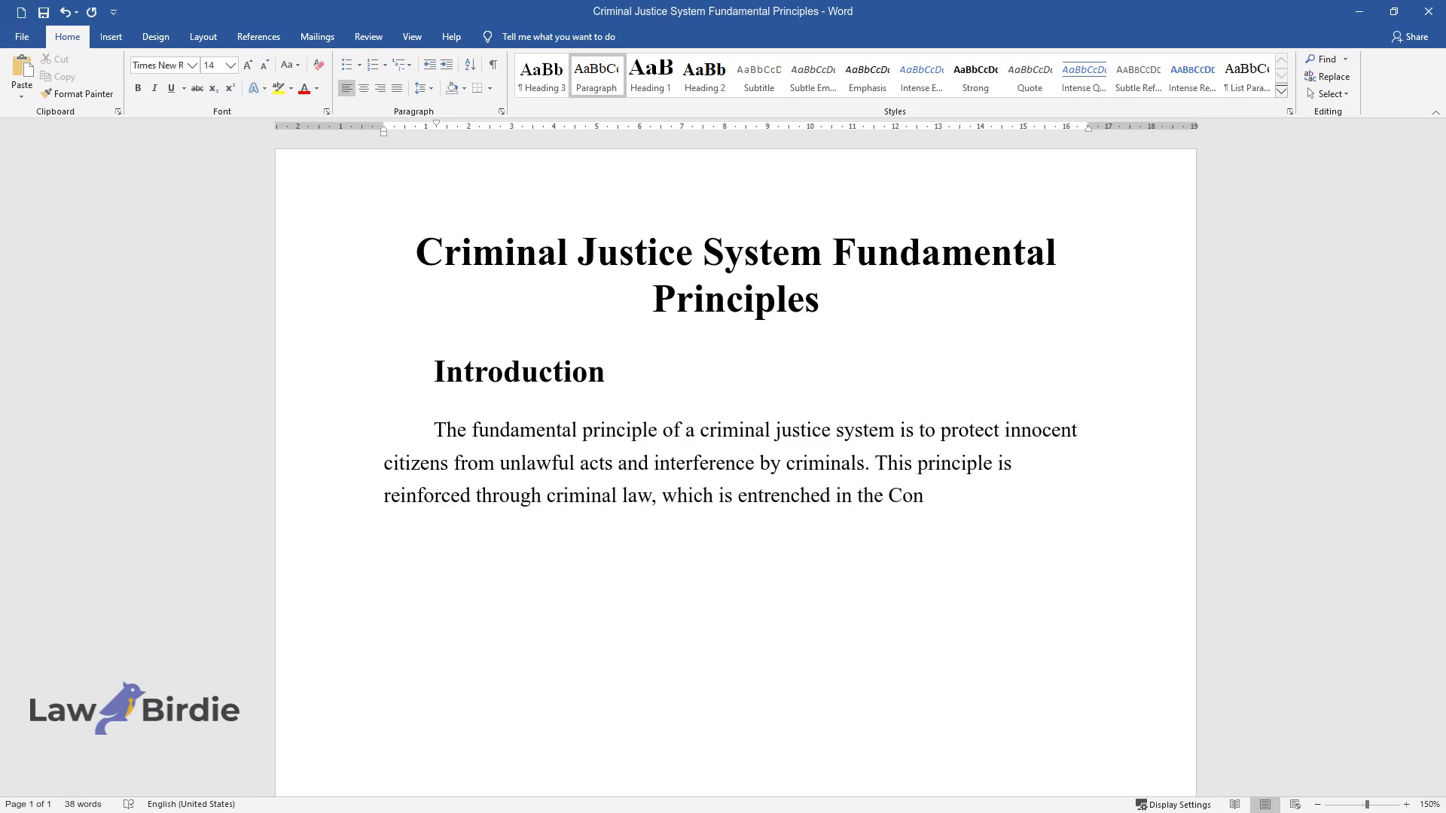
text(stitution. Criminal justice systems must follow c)
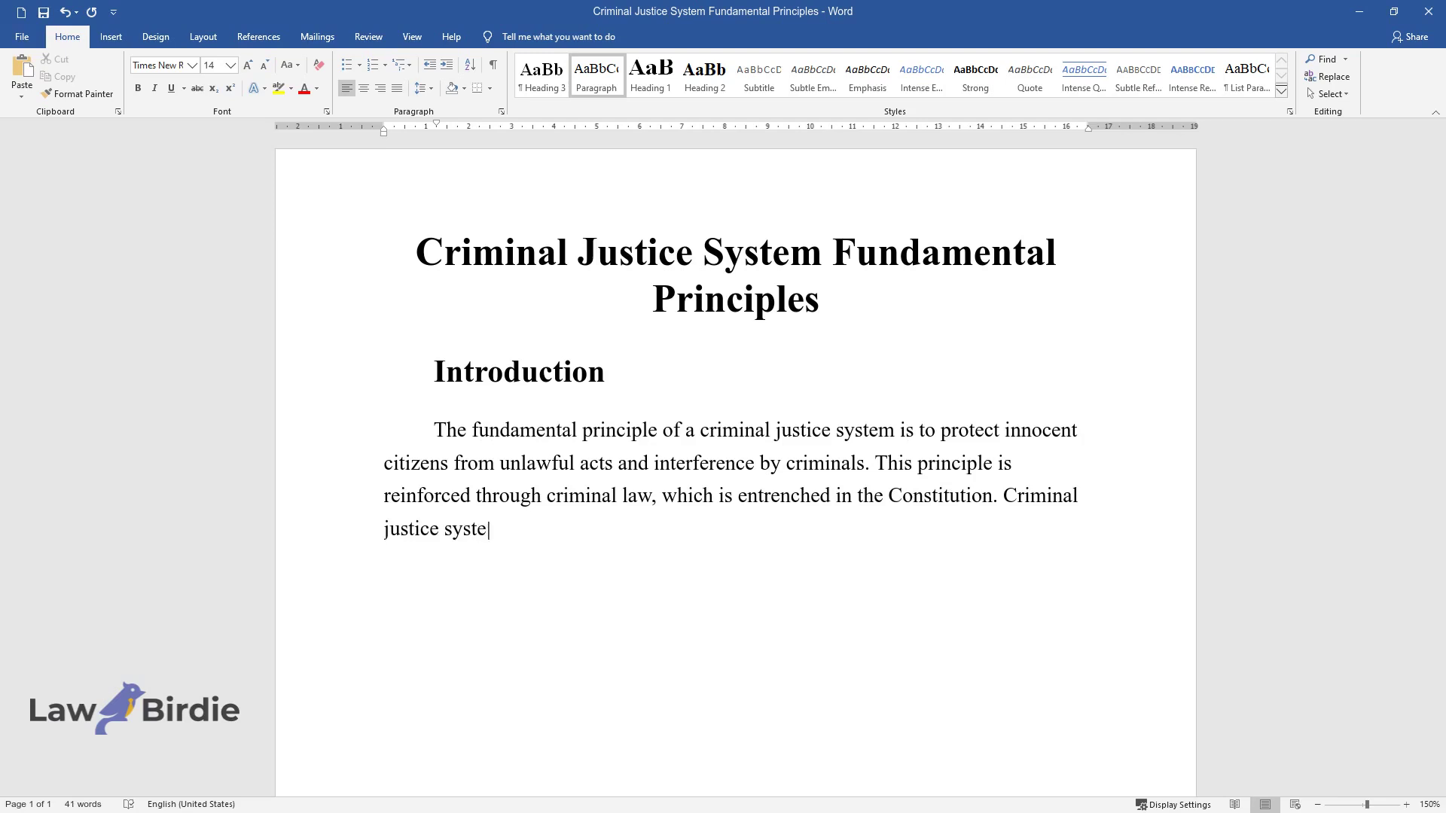
text(riminal procedures that safeguard the rights of in)
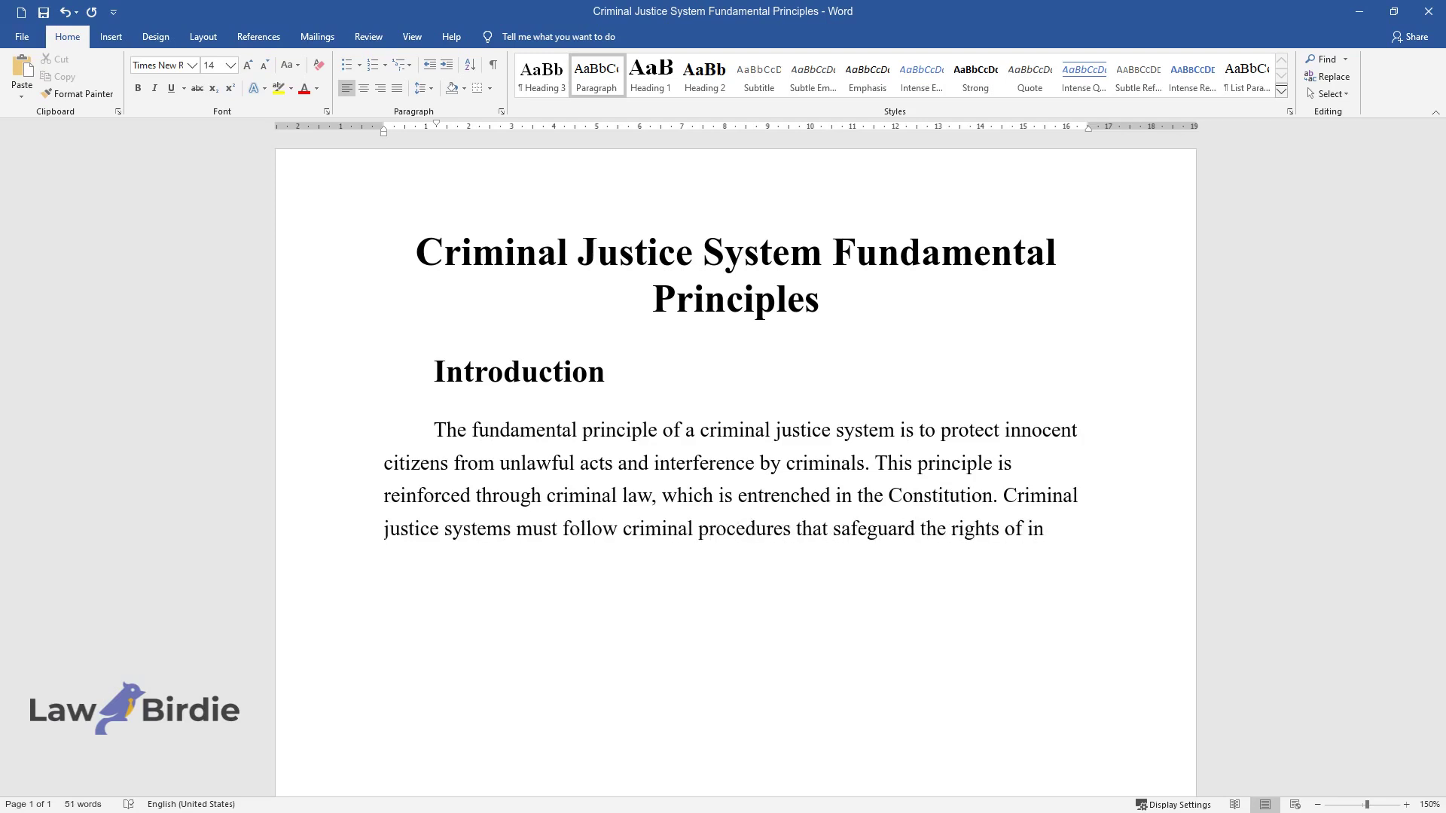
text(dividuals. Criminal procedures begin with police contact and also include sentencing and appeals. Th)
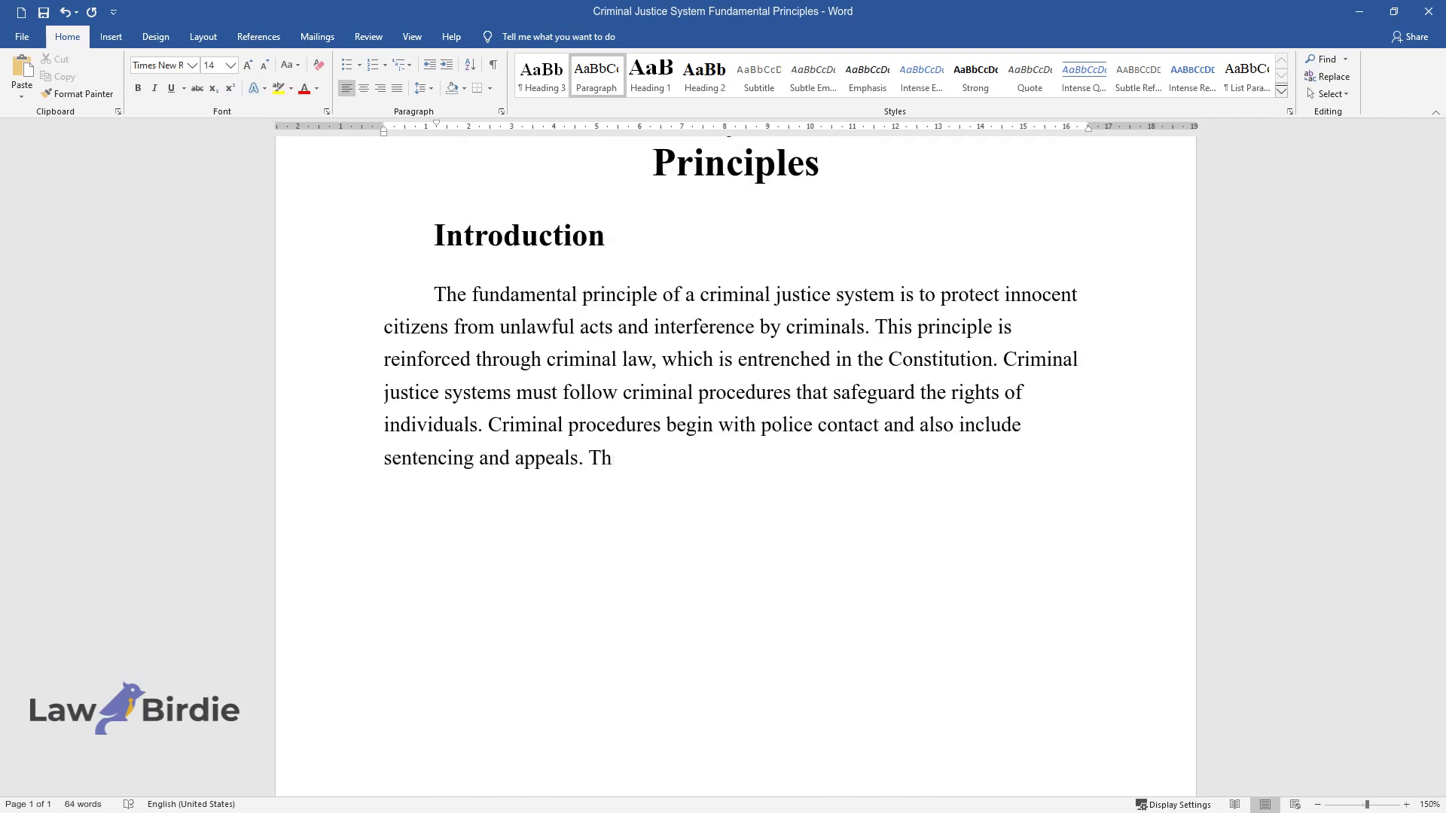
text(is essay defines and explains sea)
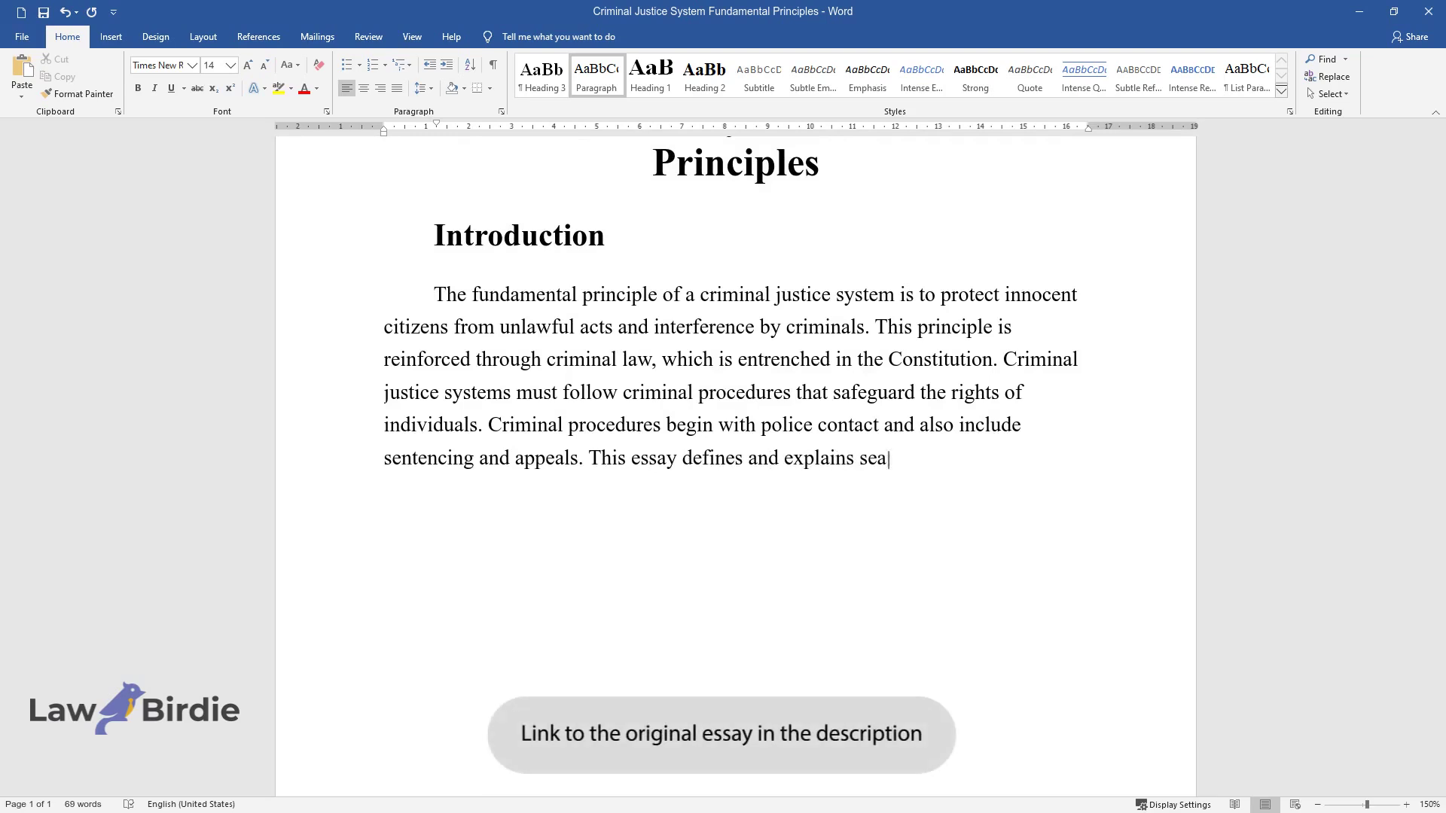
text(rches and seizures as the key elem)
text(ents of a criminal justice system)
text(. It also highlights relationship)
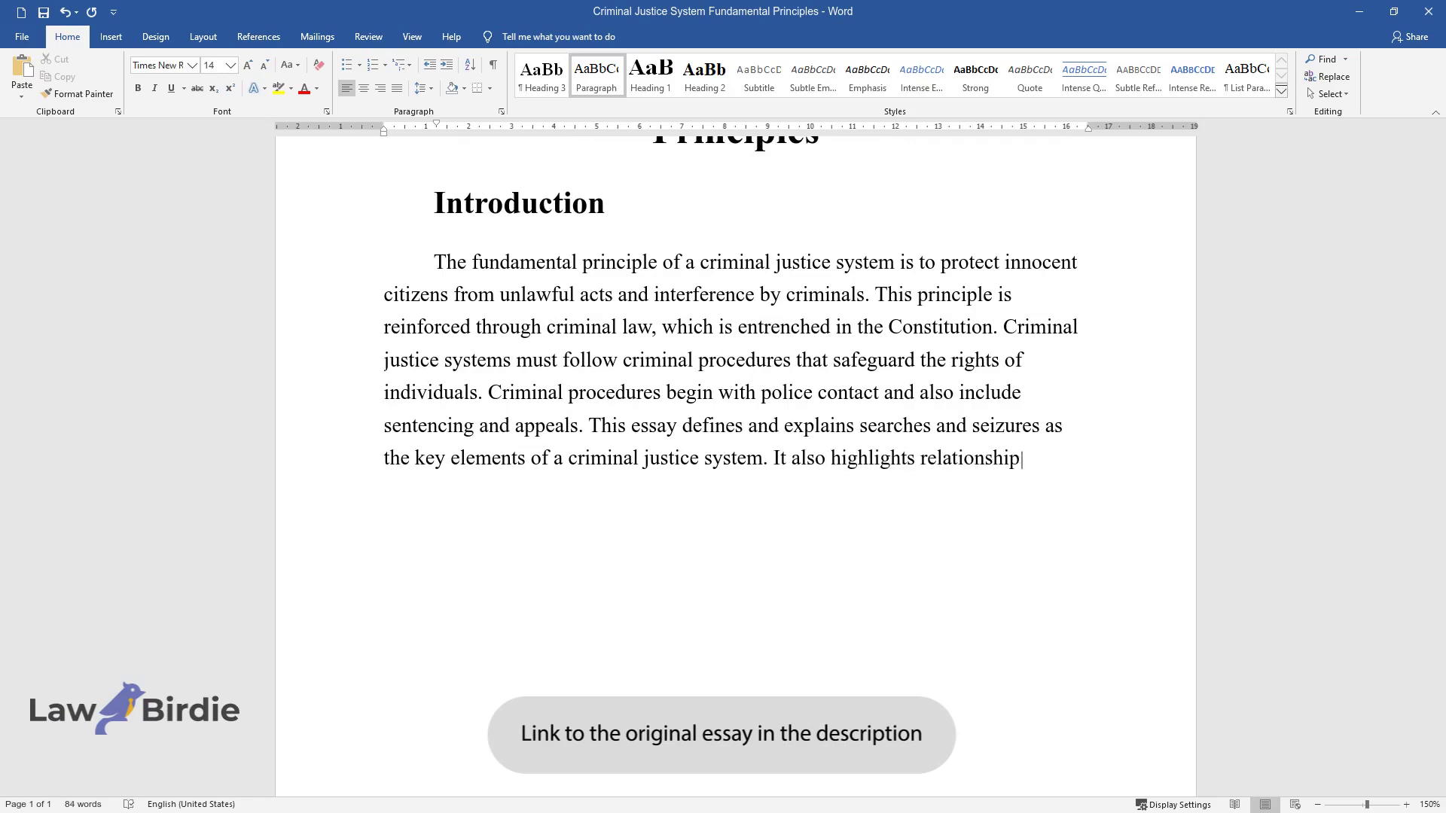
text(s between searches, seizures, arrests, and reasonableness.)
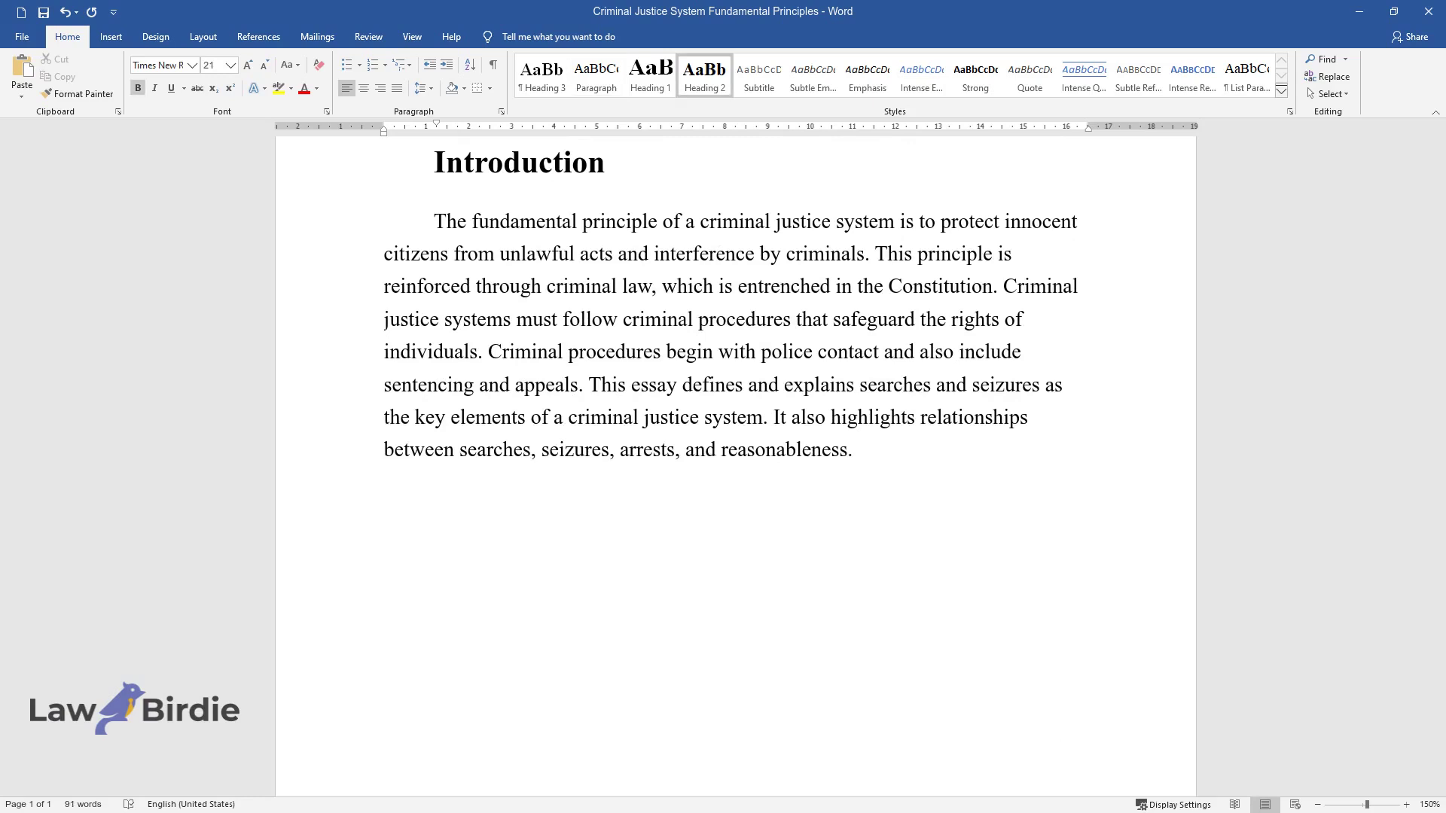
text(Searches, Seizur)
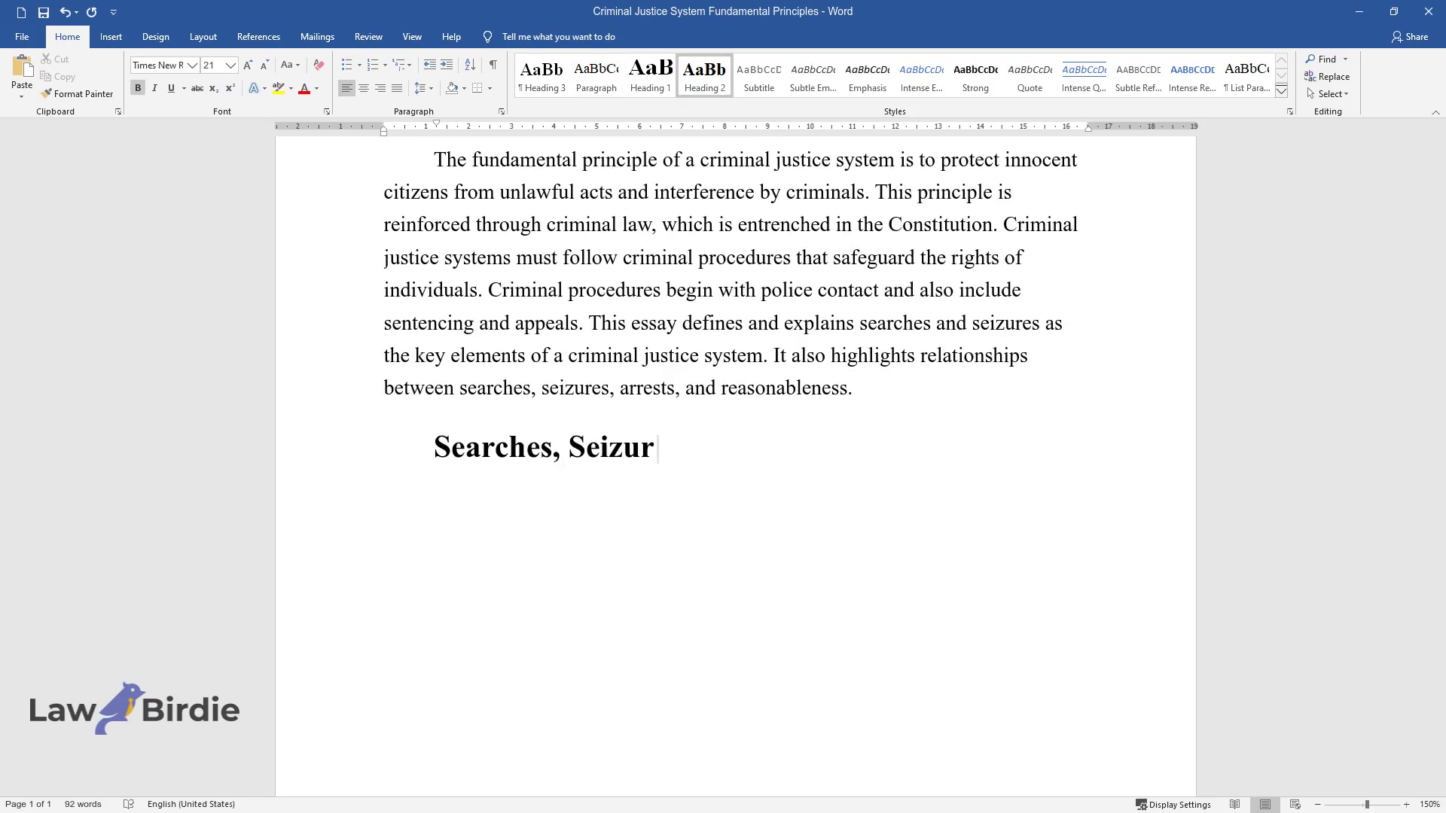
text(es, Arrests, and Reaso)
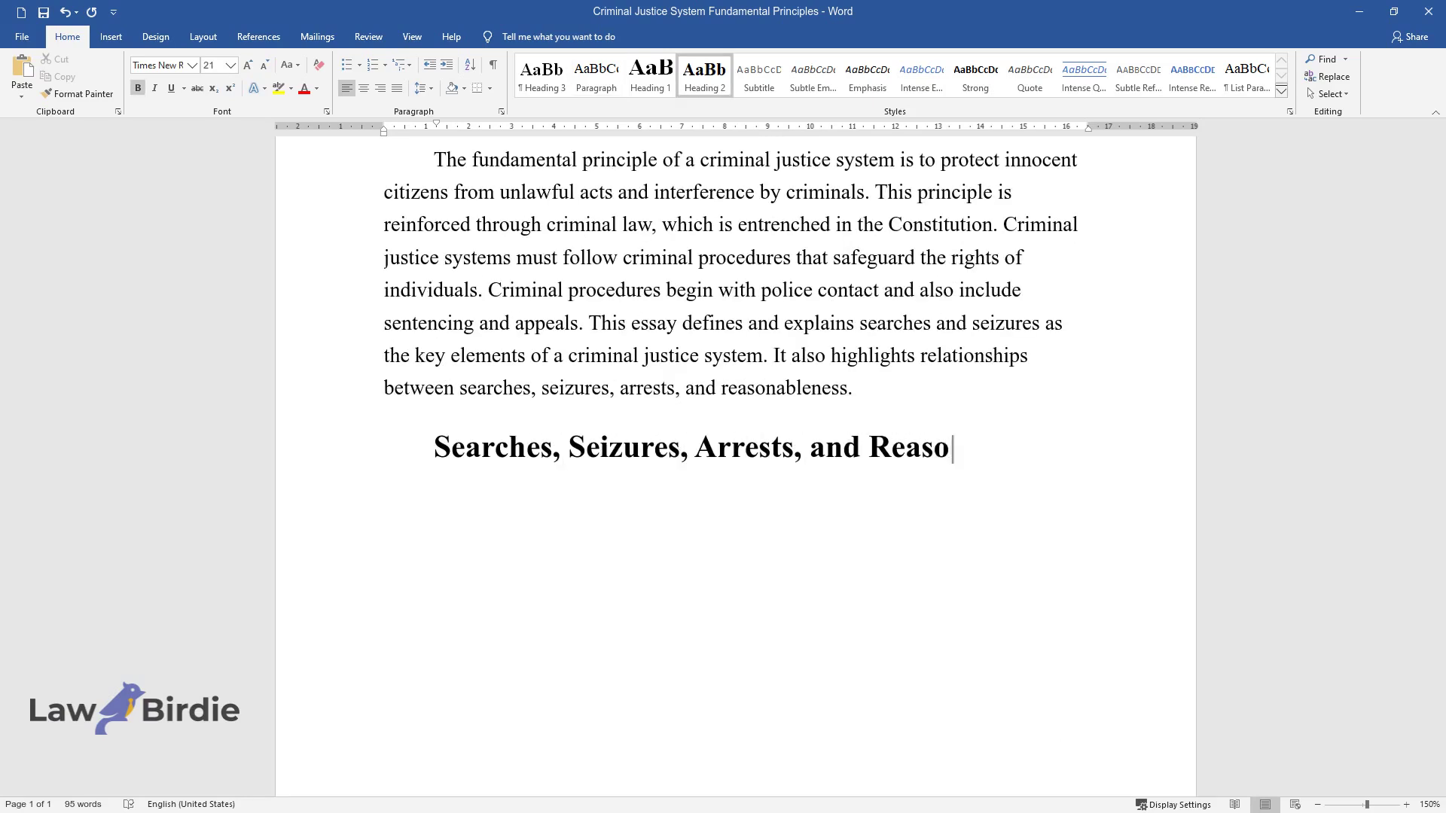
text(nableness)
- Write the paragraph defining a search and citing the City of Ontario case, then start a new paragraph
key(Return)
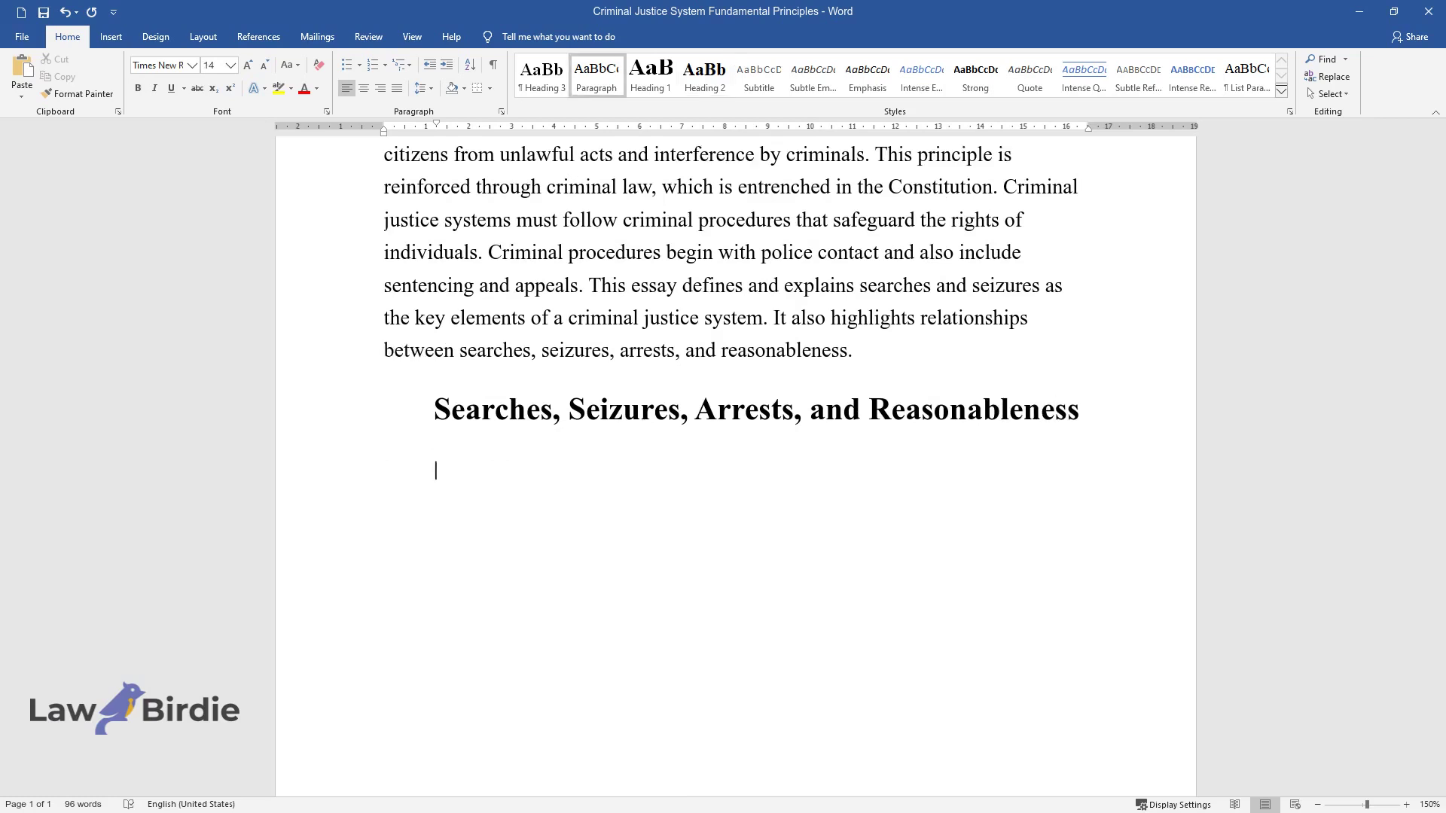
text(A search is an important exercise in criminal investigations. )
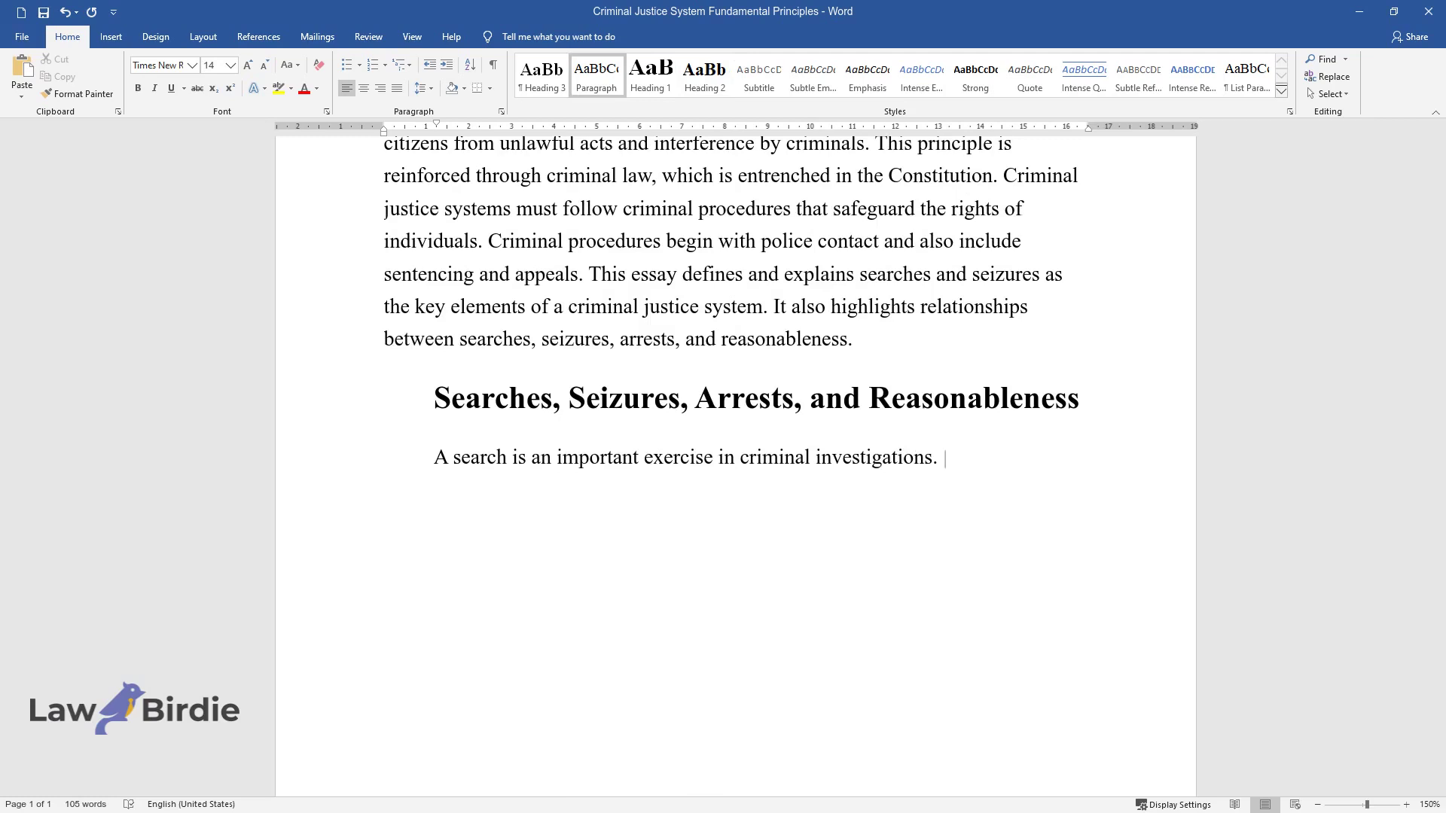
text(It can be defined as a meaningfu)
text(l interference with an individua)
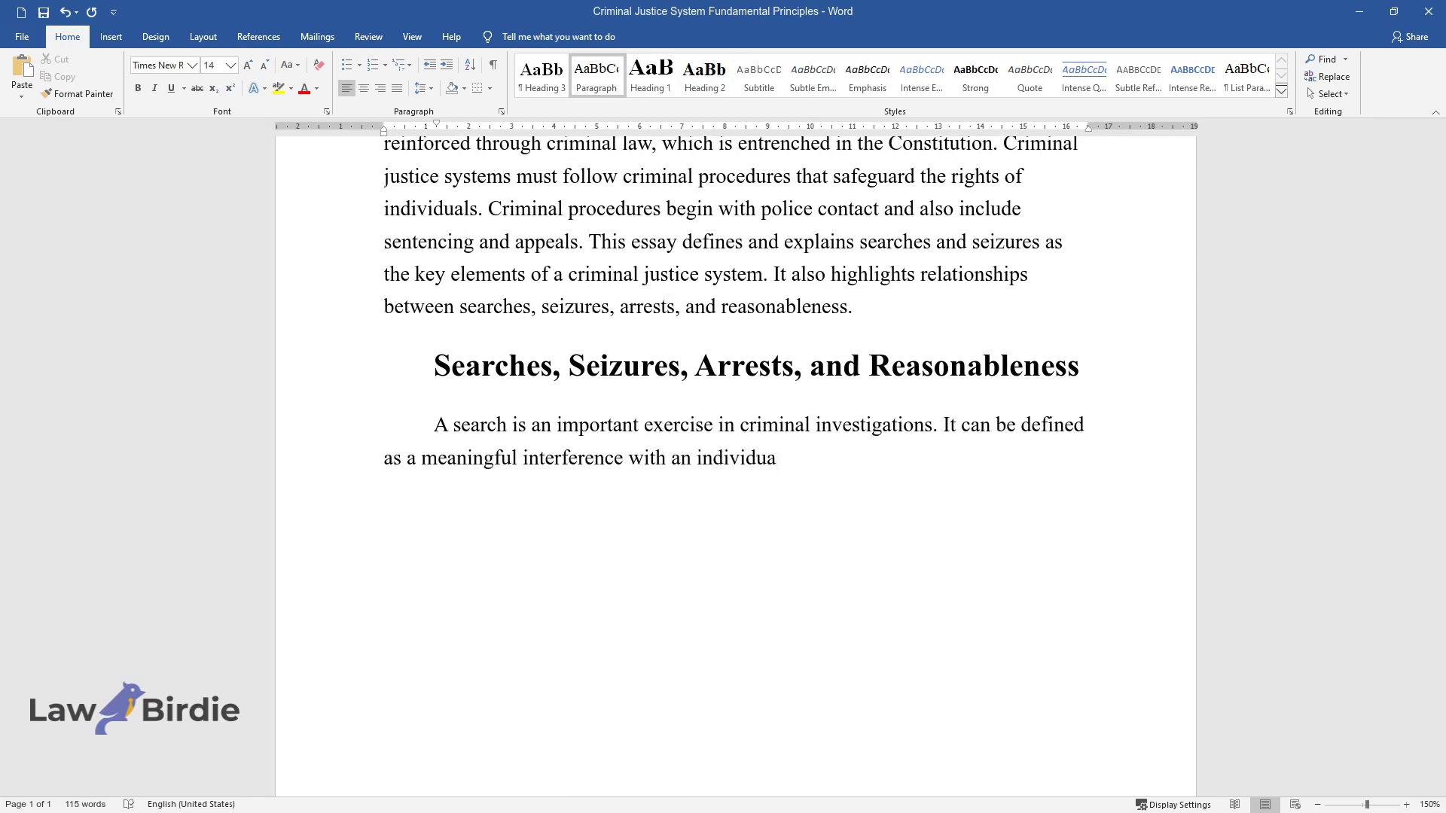
text(l's privacy. The criminal proce)
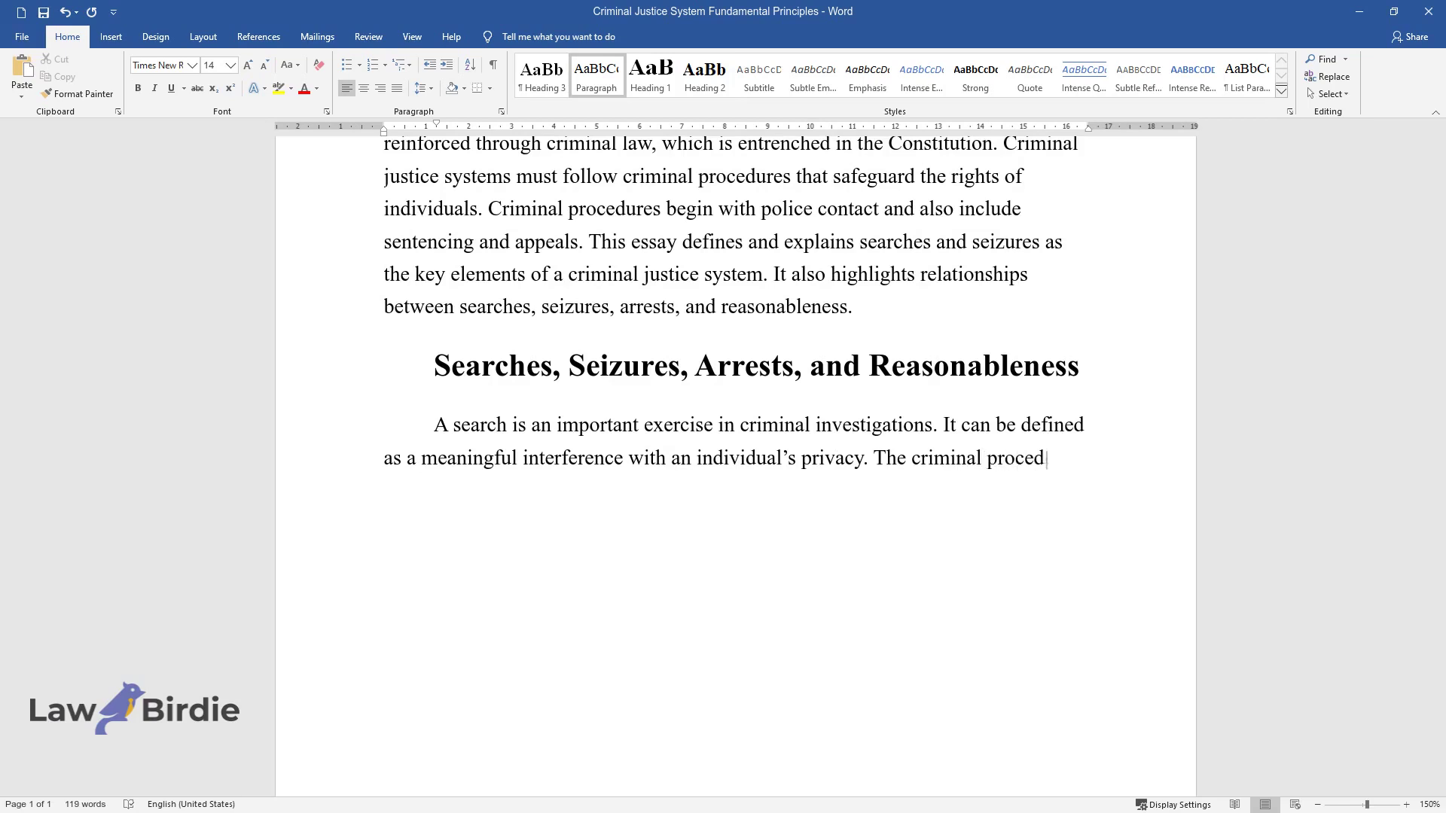
text(dures postulate that a search ca)
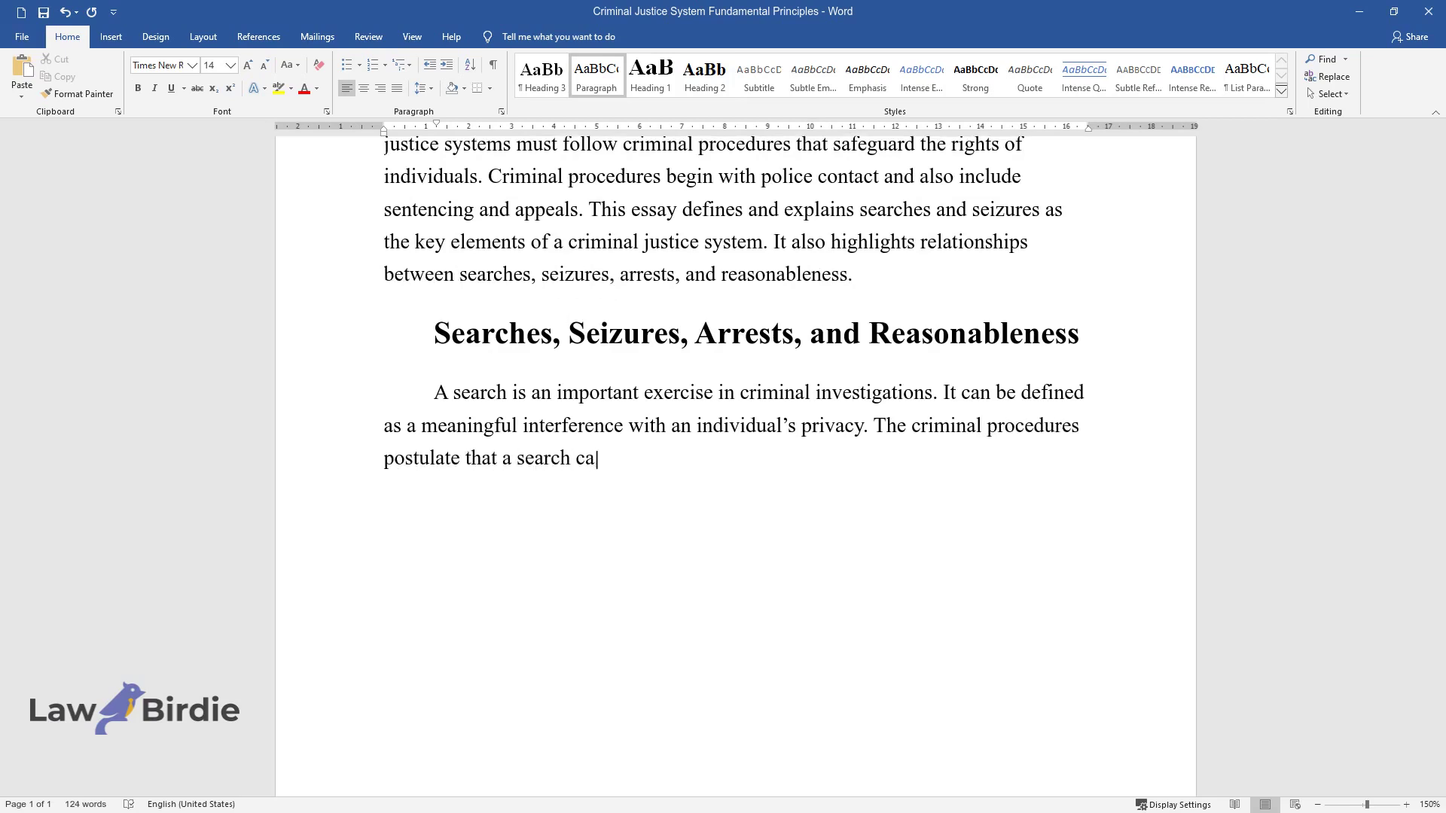
text(n only be conducted by a law enforcer af)
text(ter he or she is granted a search warrant from a)
text( judge or a mag)
text(istrate. A procedural se)
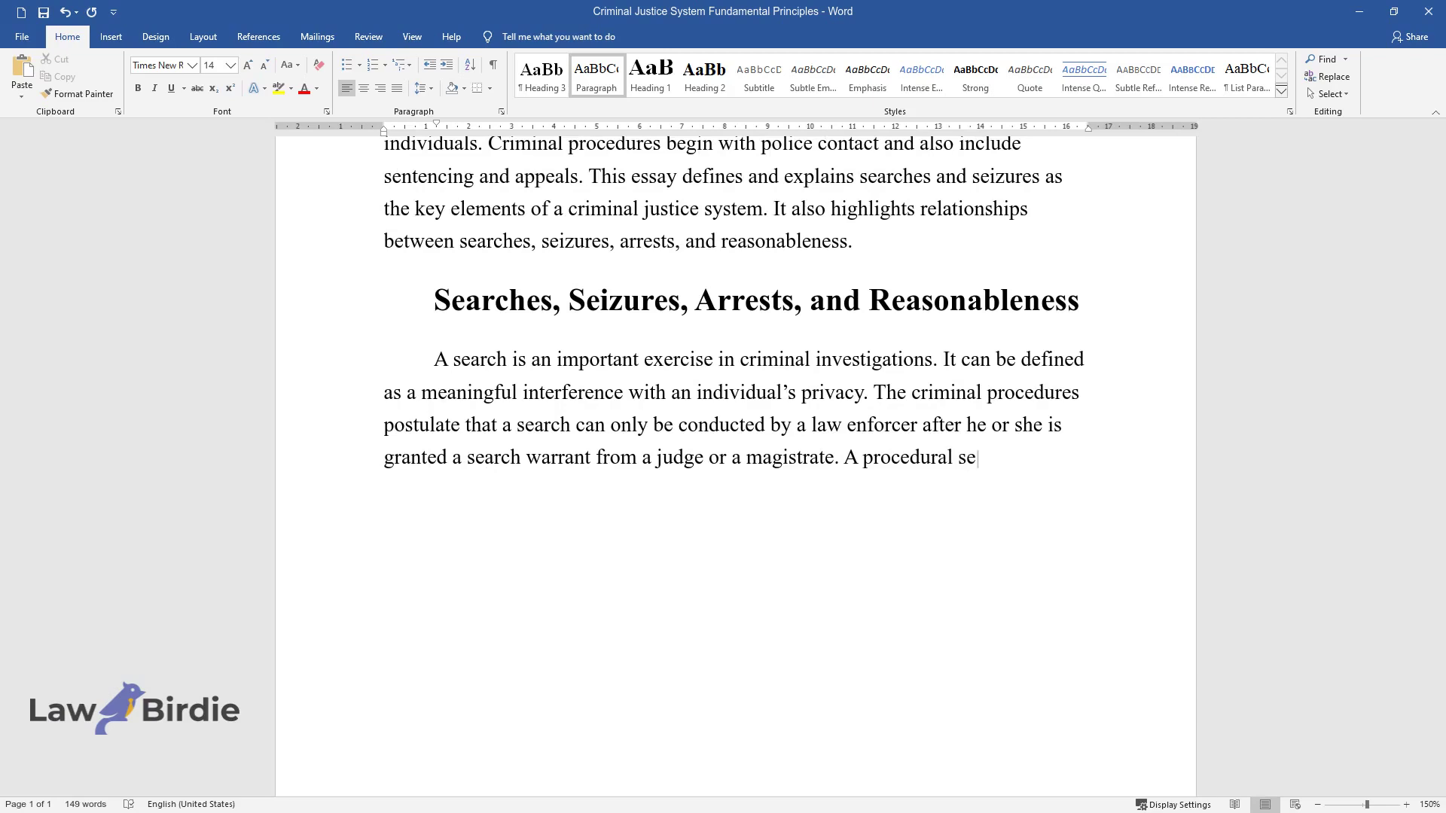
text(arch occurs when law enforcers intrude on the individual)
text('s privacy. A good real-life example of )
text(a search in the U.S. is the case of ” the City of Ontar)
text(io v. Quon," in 2010.)
key(Return)
- Write the seizure paragraph citing Chimel v. California (1969), with full arrests and checkpoint stops as examples
text(A seizure occurs when a law enforce)
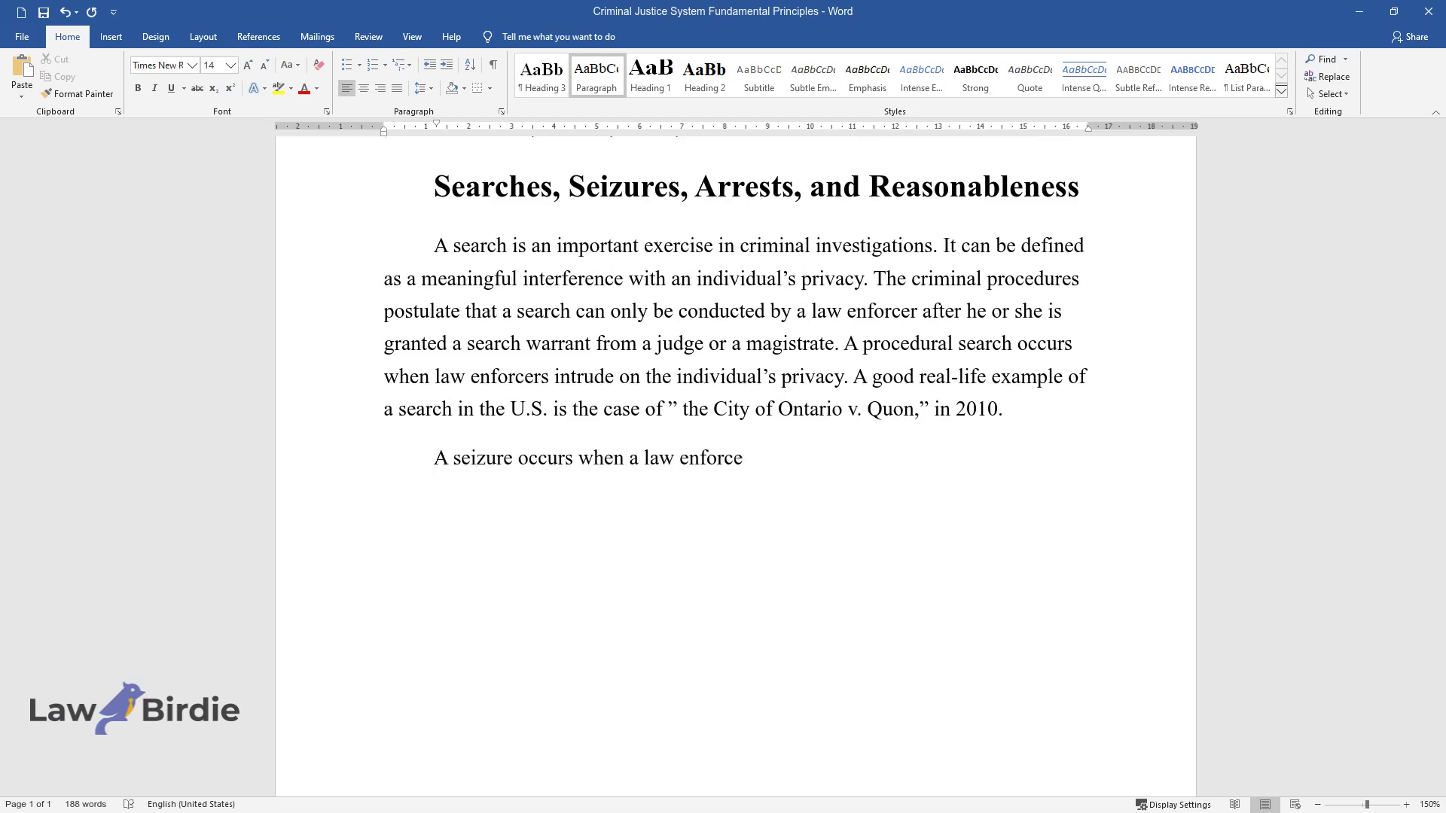
text(ment officer interferes with an )
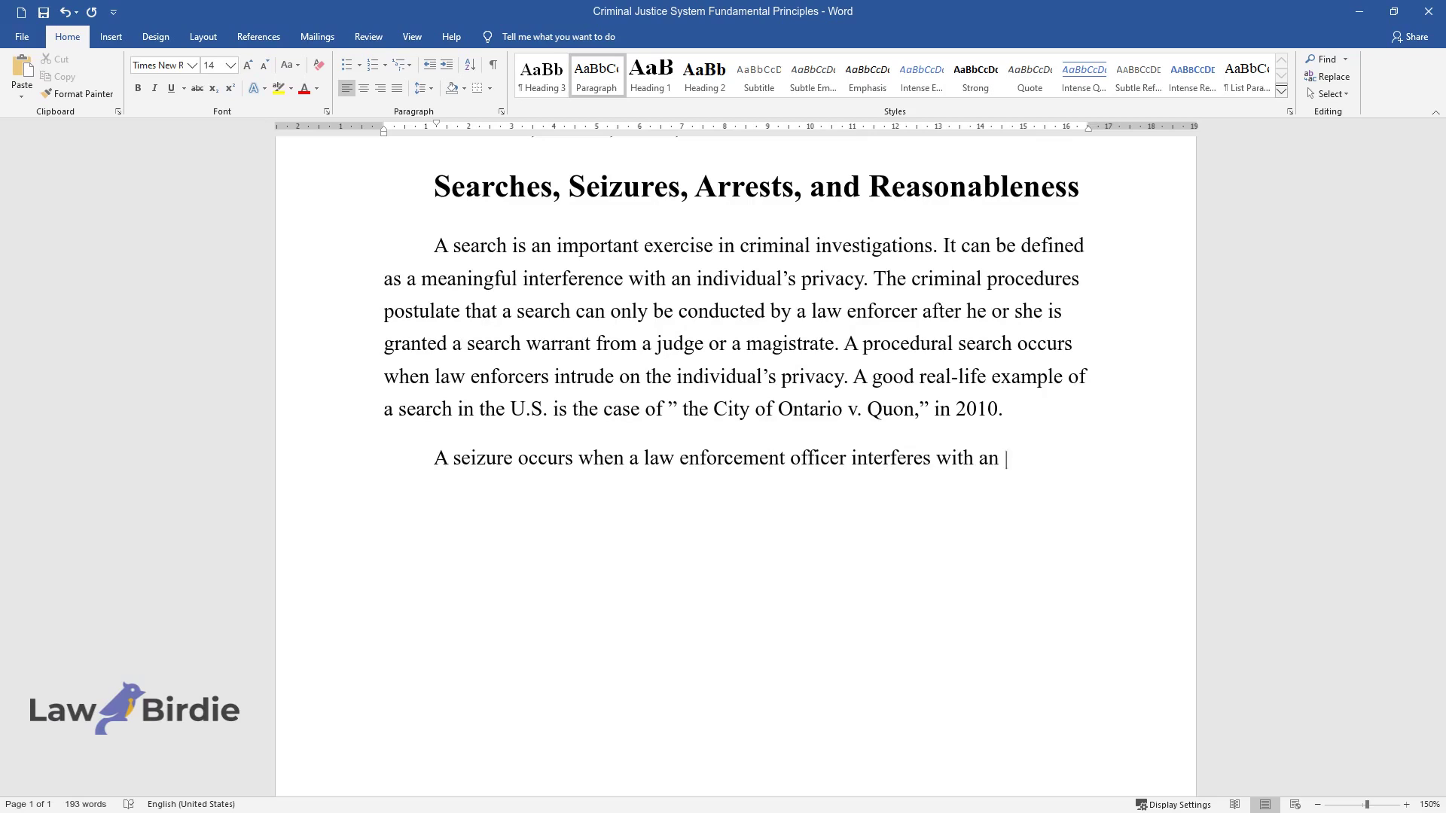
text(individual's possessory property. In criminal procedures, a poli)
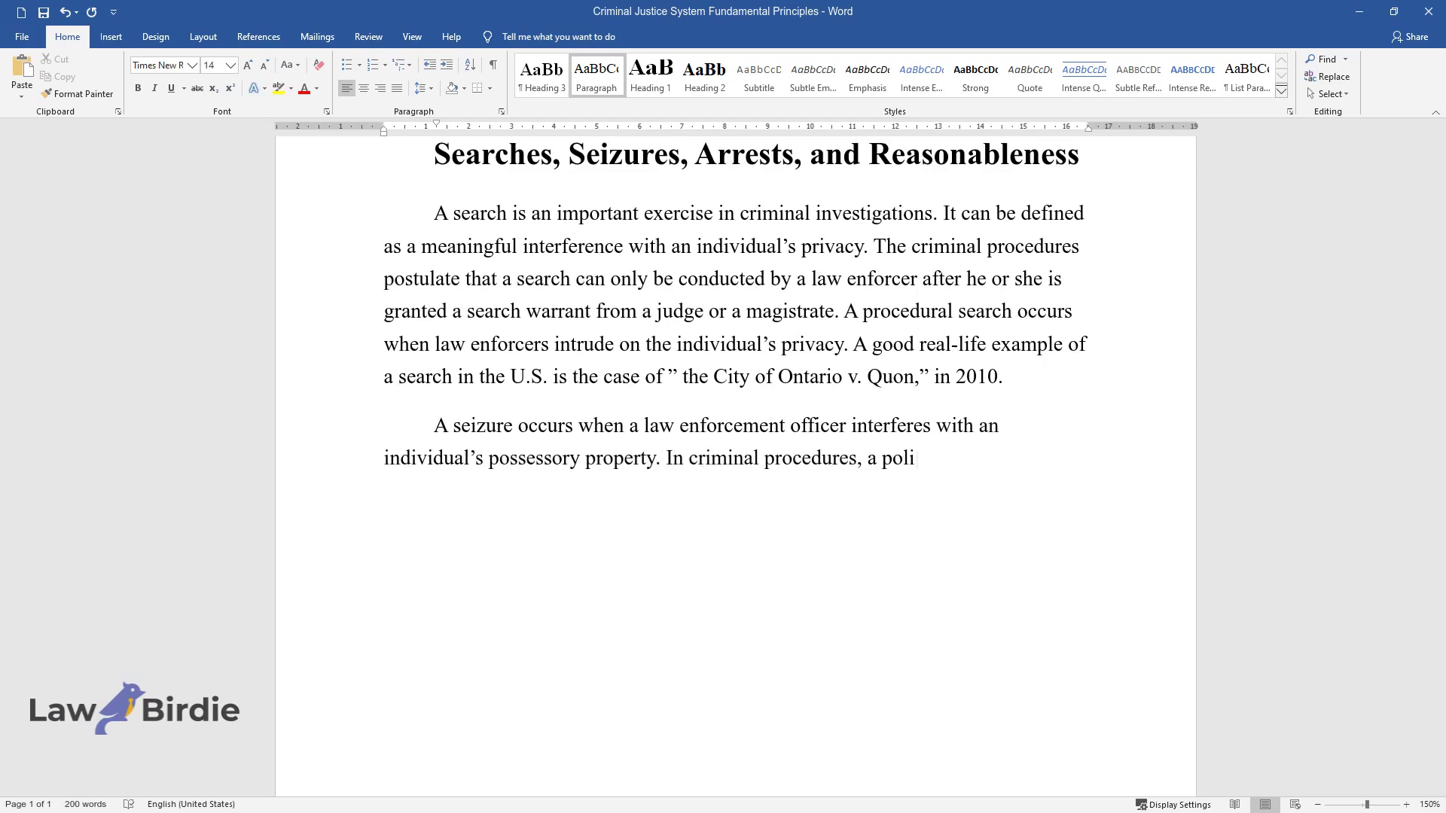
text(ce officer must possess a warrant that justifies a seizure of an )
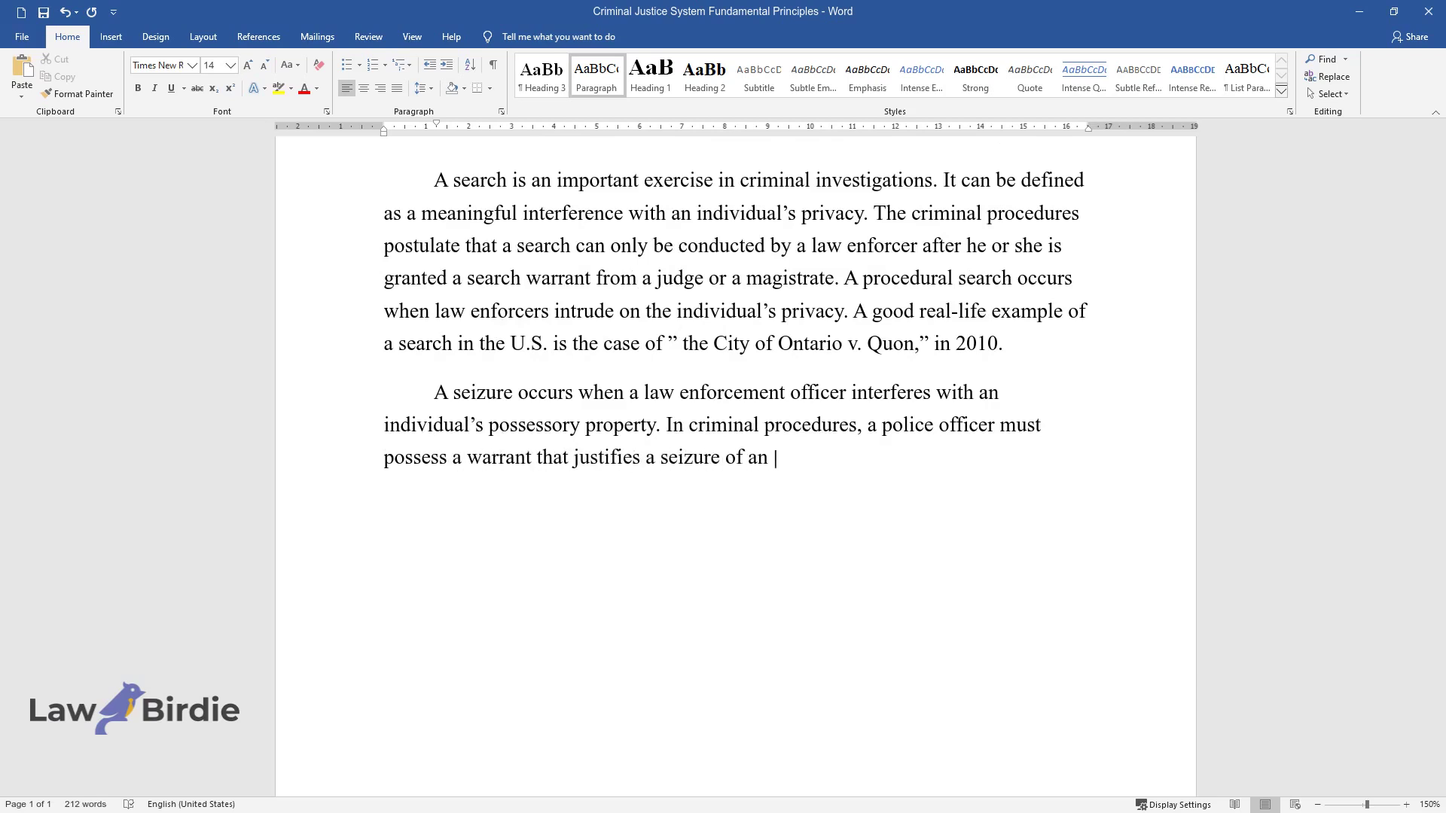
text(individual's property. A seizur)
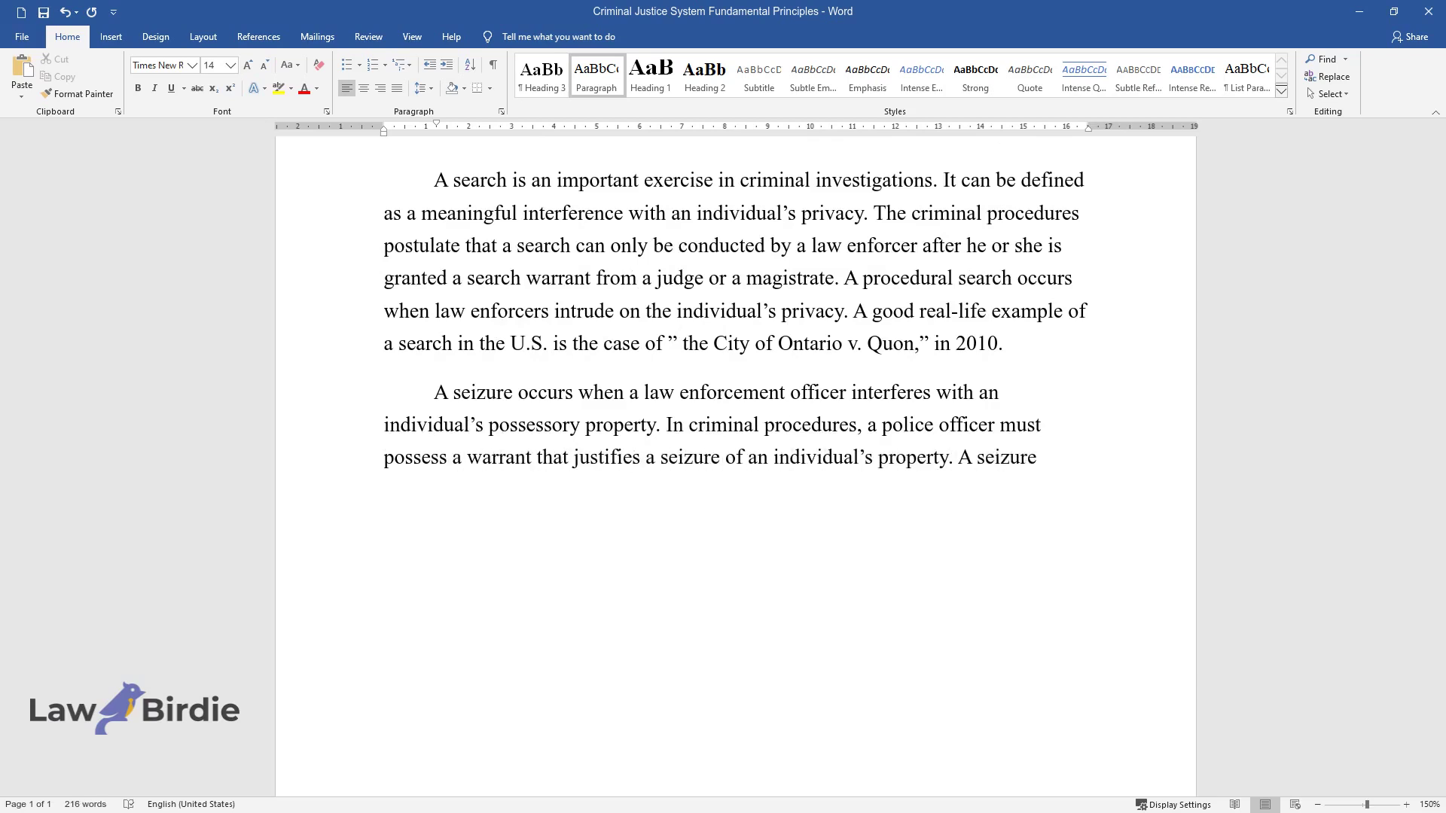
text(e can be applied to an individual)
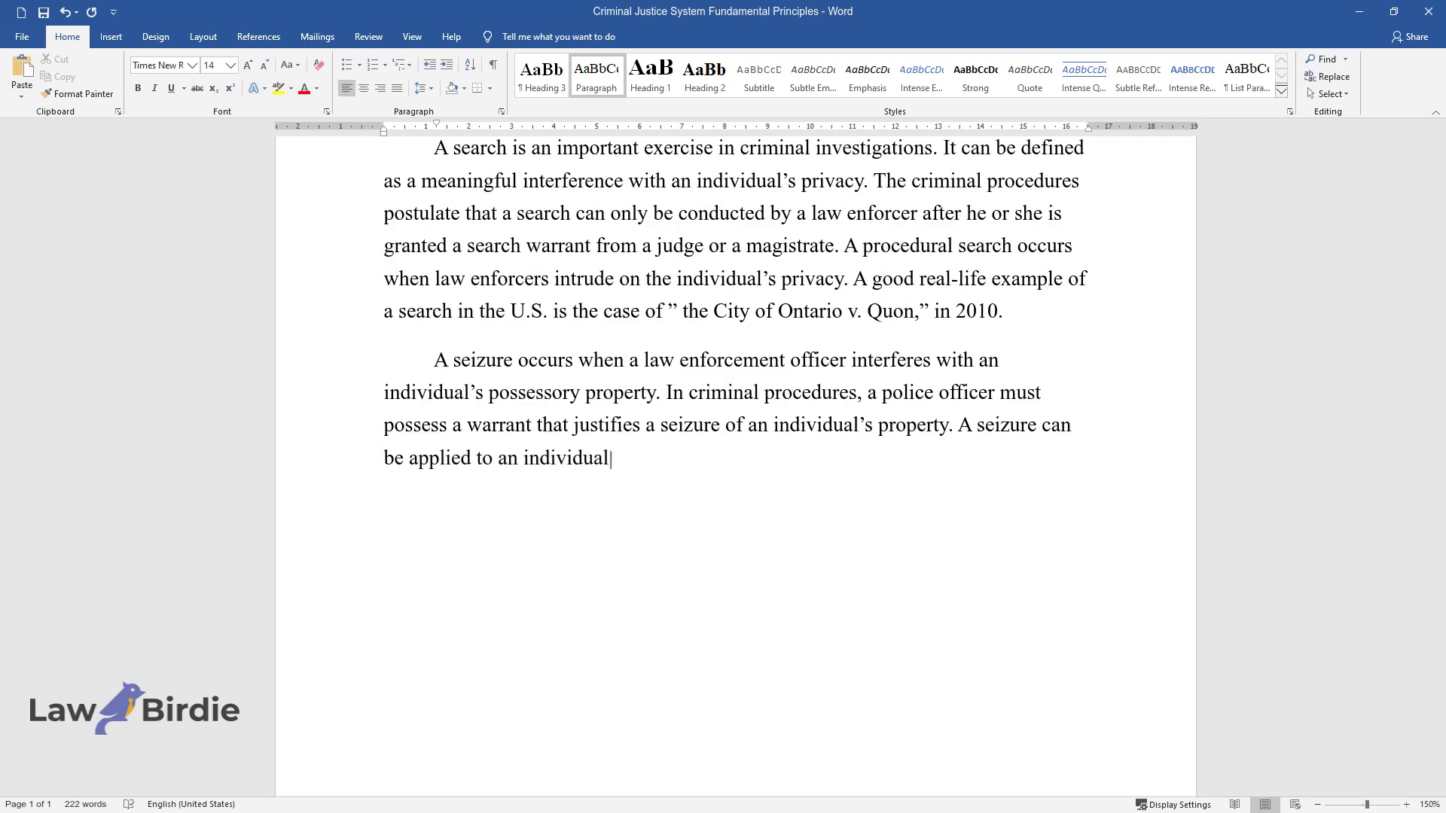
text( or property. There are cases where the search and seizure can be conduct)
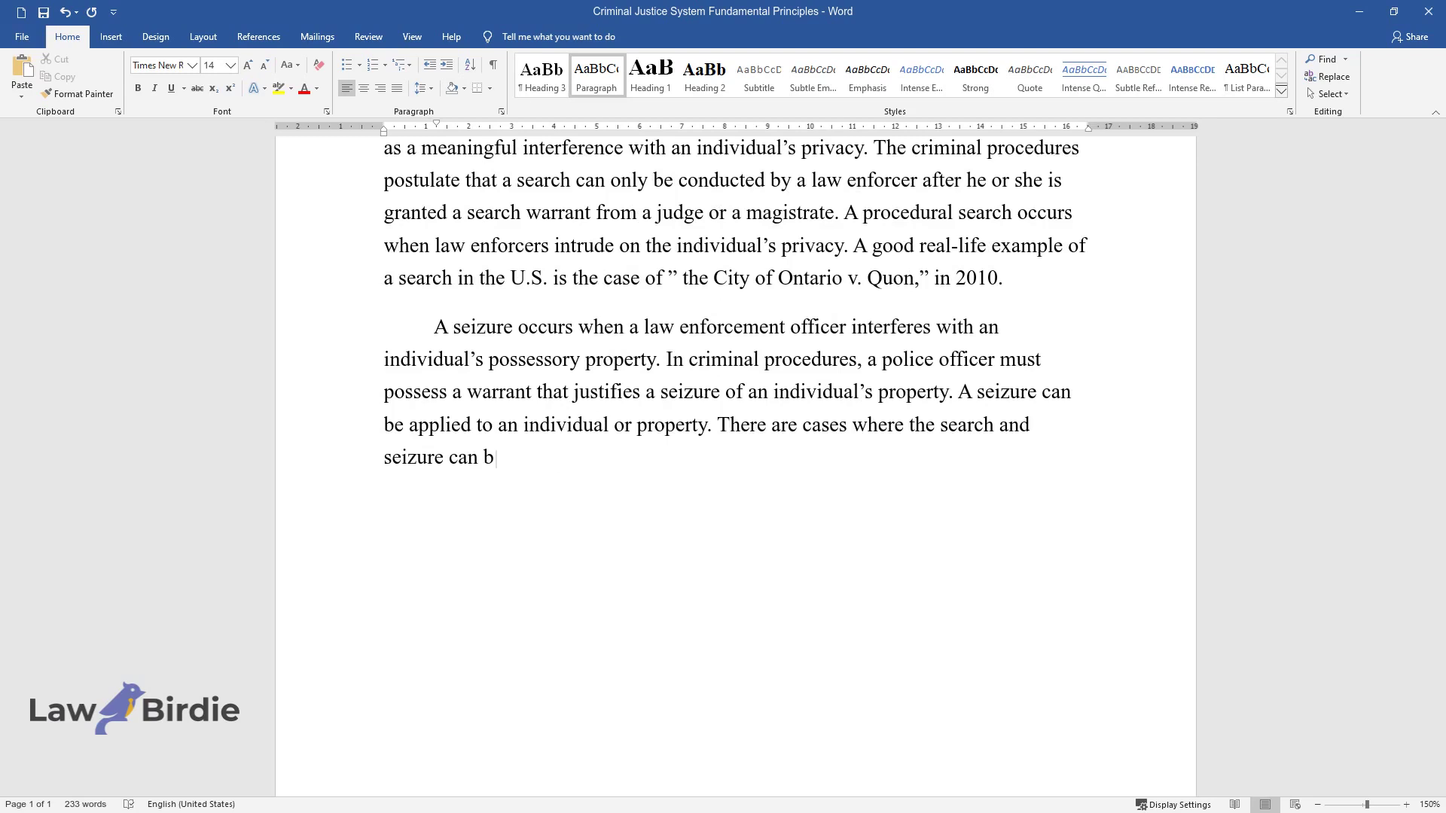
text(ed without warrants. A )
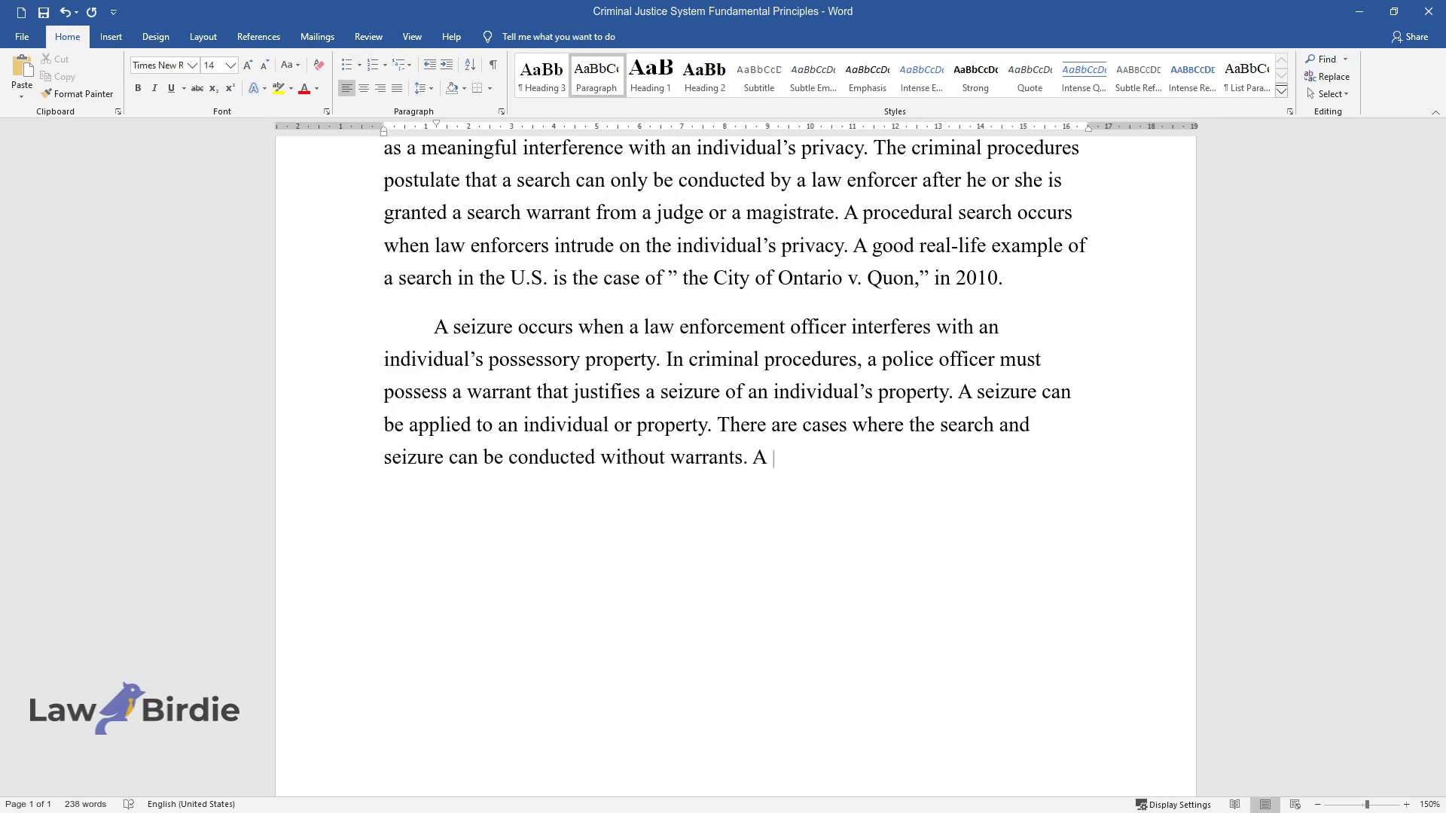
text(good real-life example of such a )
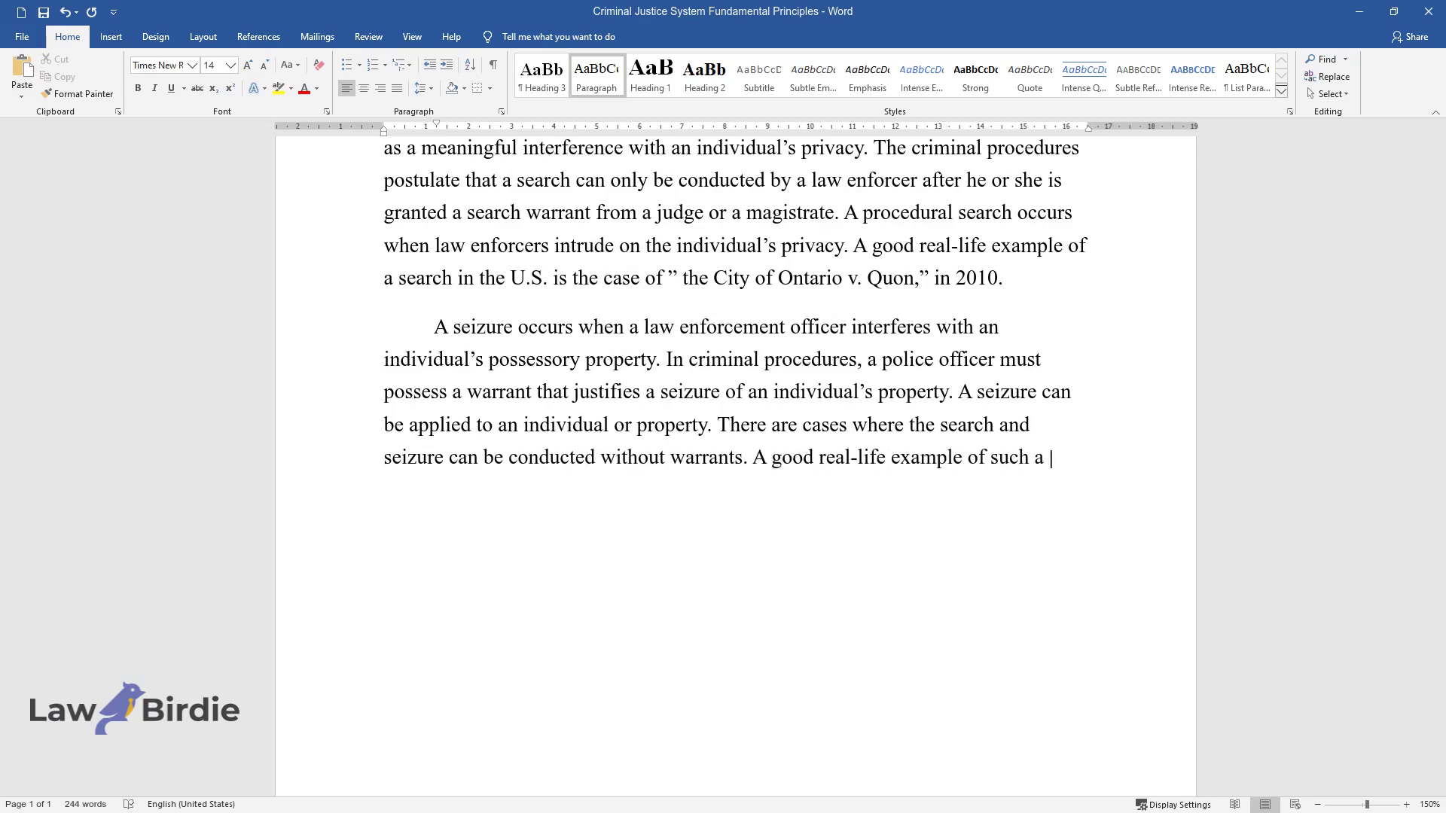
text(seizure is the case of "Chimel v)
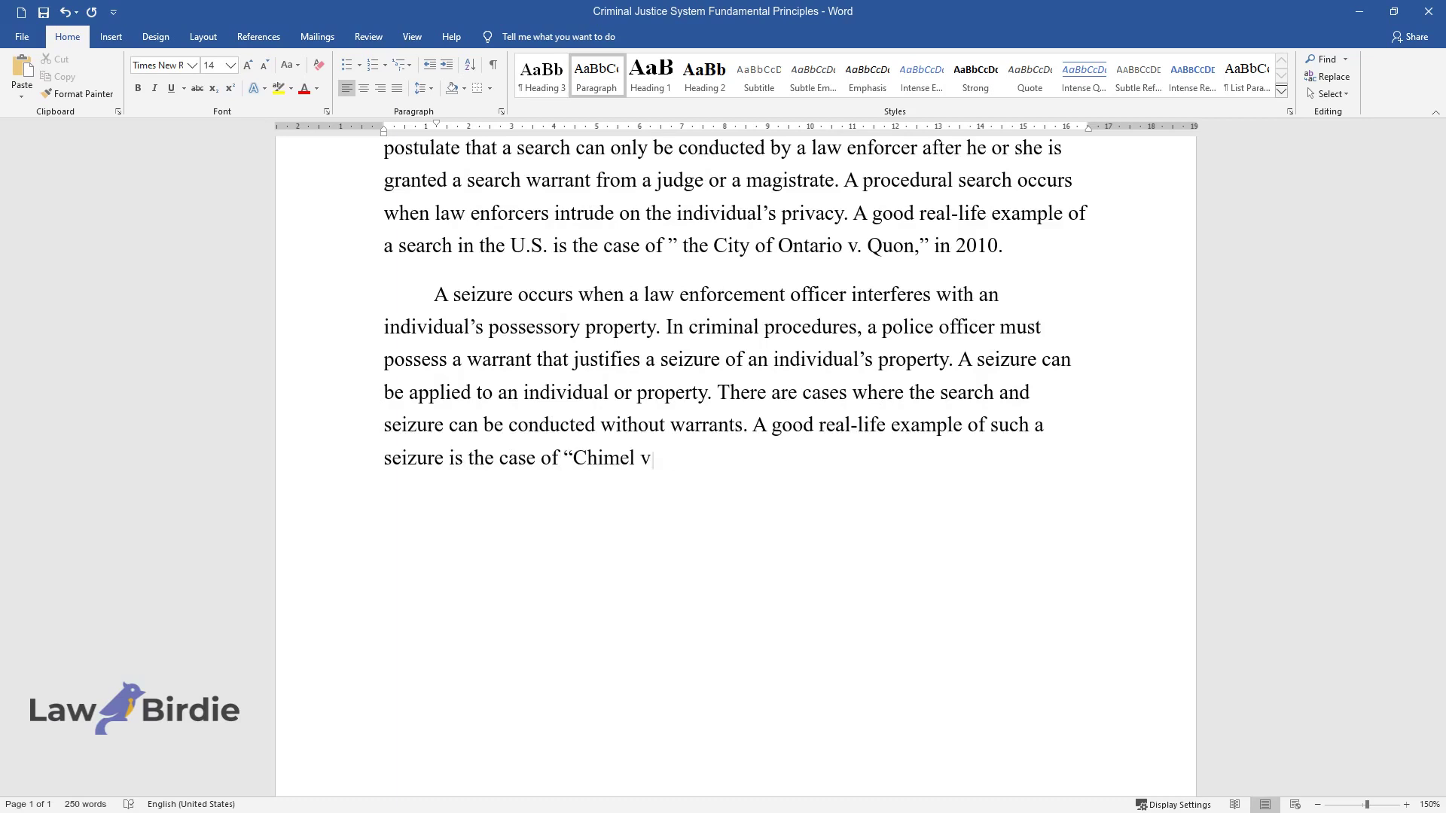
text(. California" in 1969. Full arrests and checkpoint stop f)
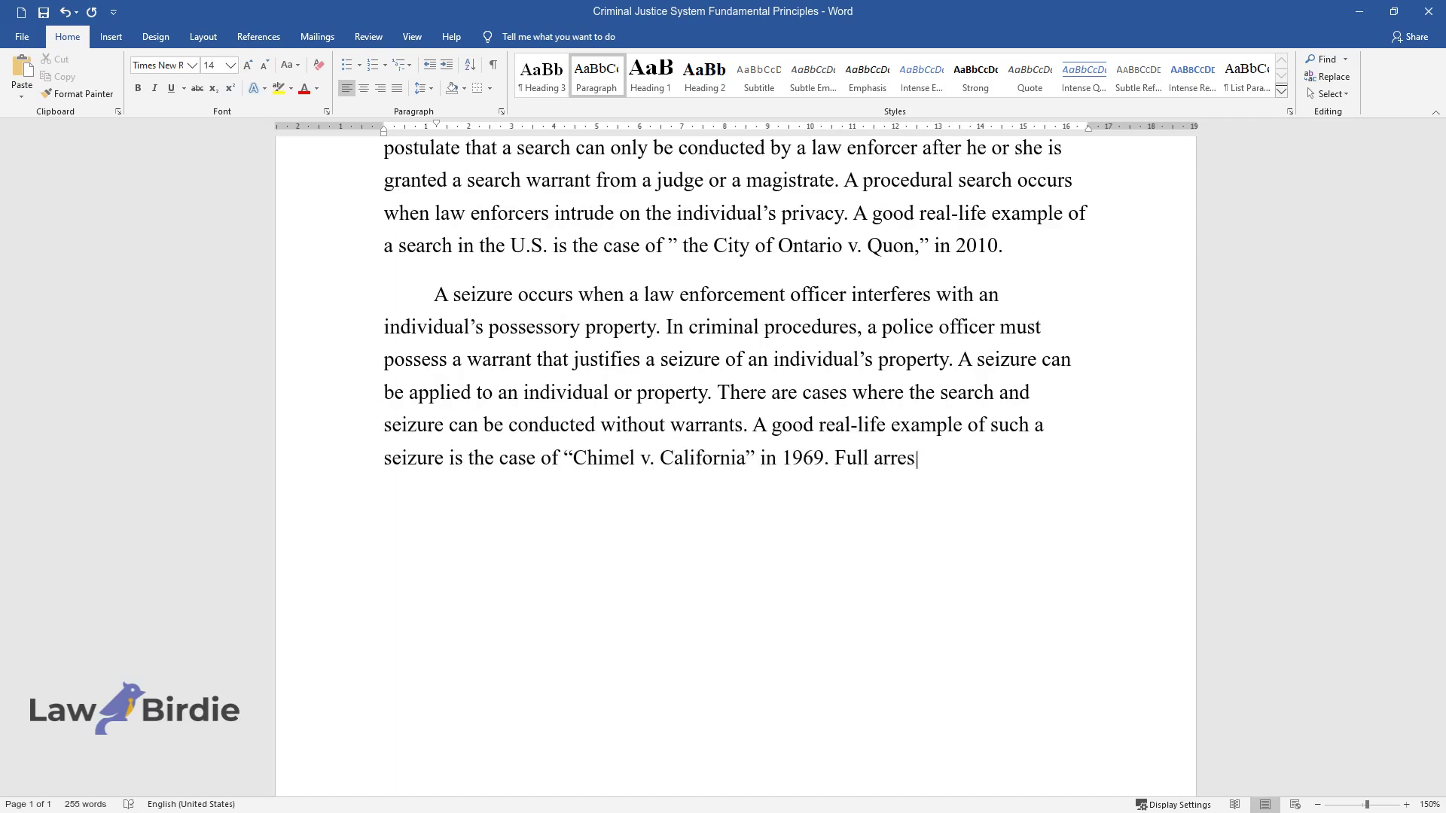
text(or polic)
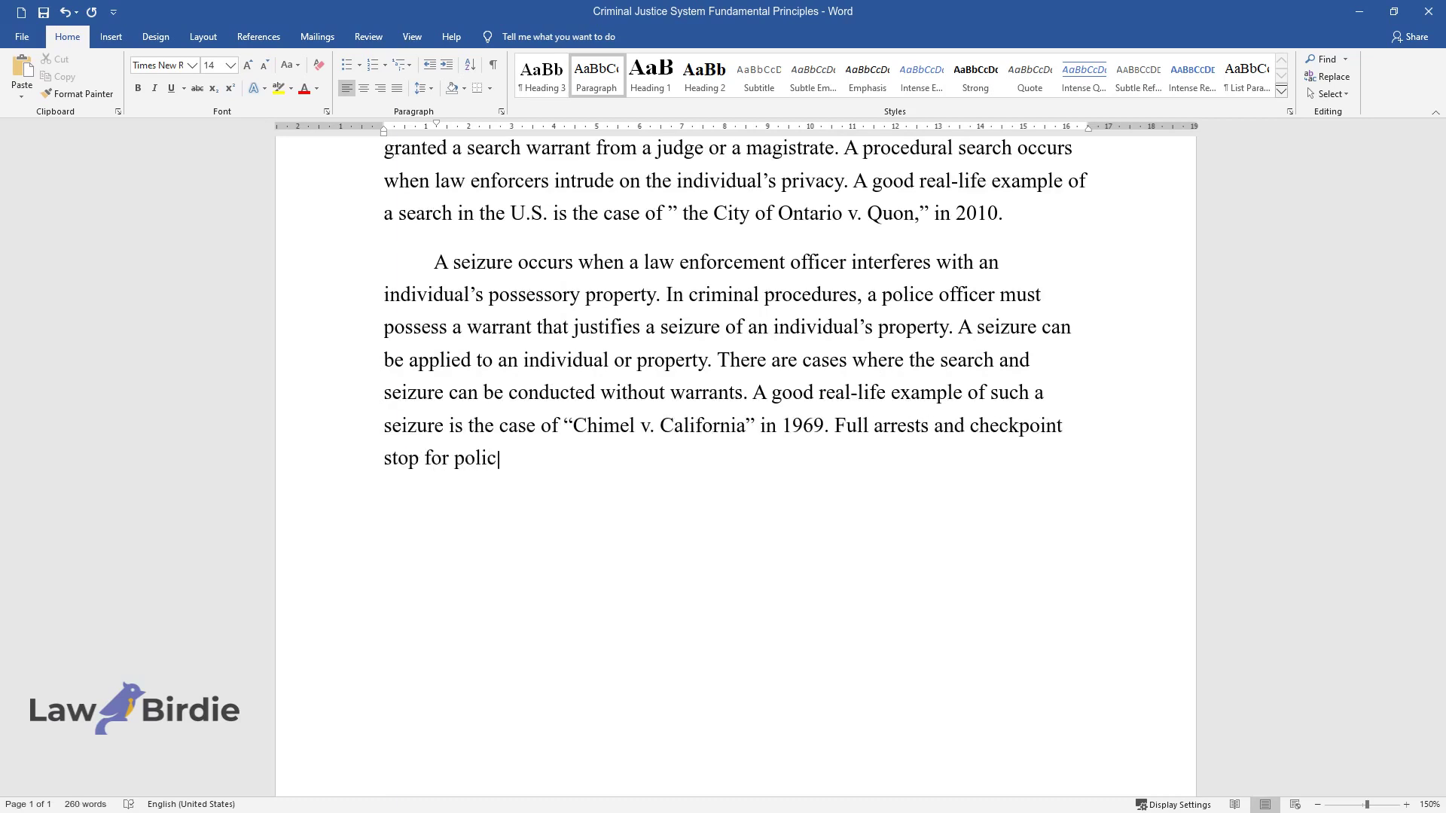
text(e inquiries are some good examples of seizures.)
key(Return)
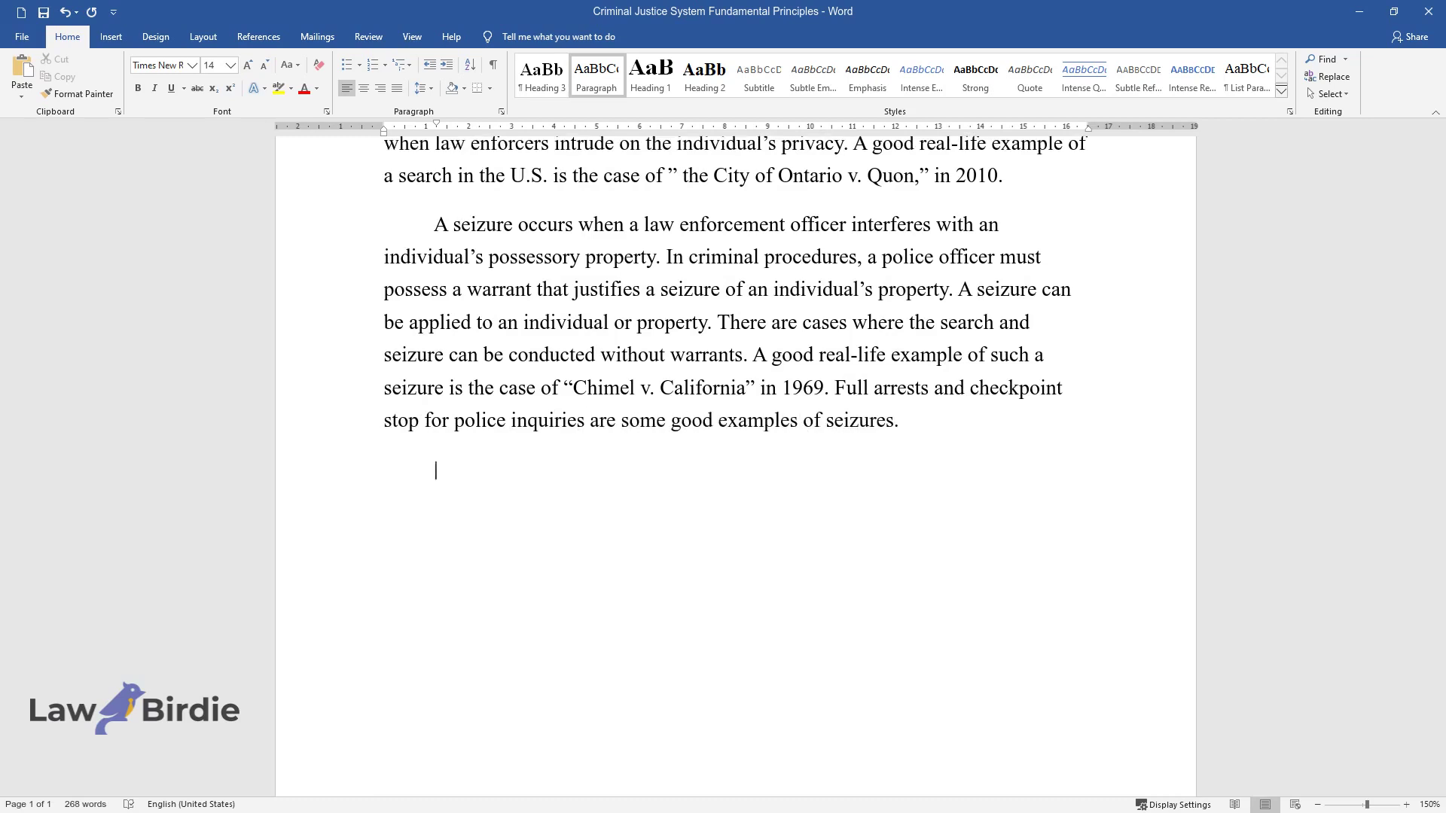
- Write the paragraph on how search, seizure, arrest and reasonableness relate, then begin the issues paragraph
text(The relationship between a s)
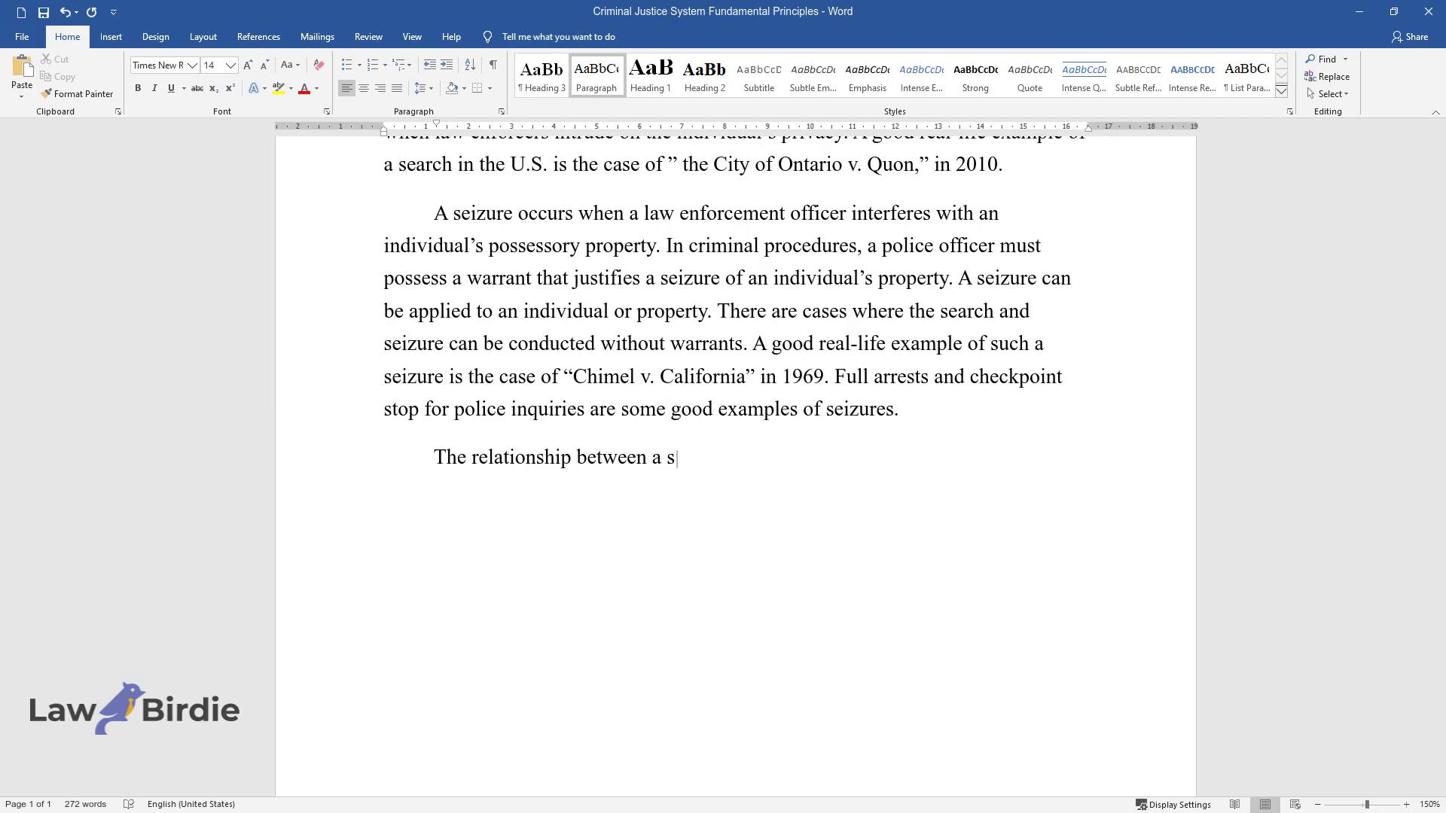
text(earch, seizure, arrest, and reason)
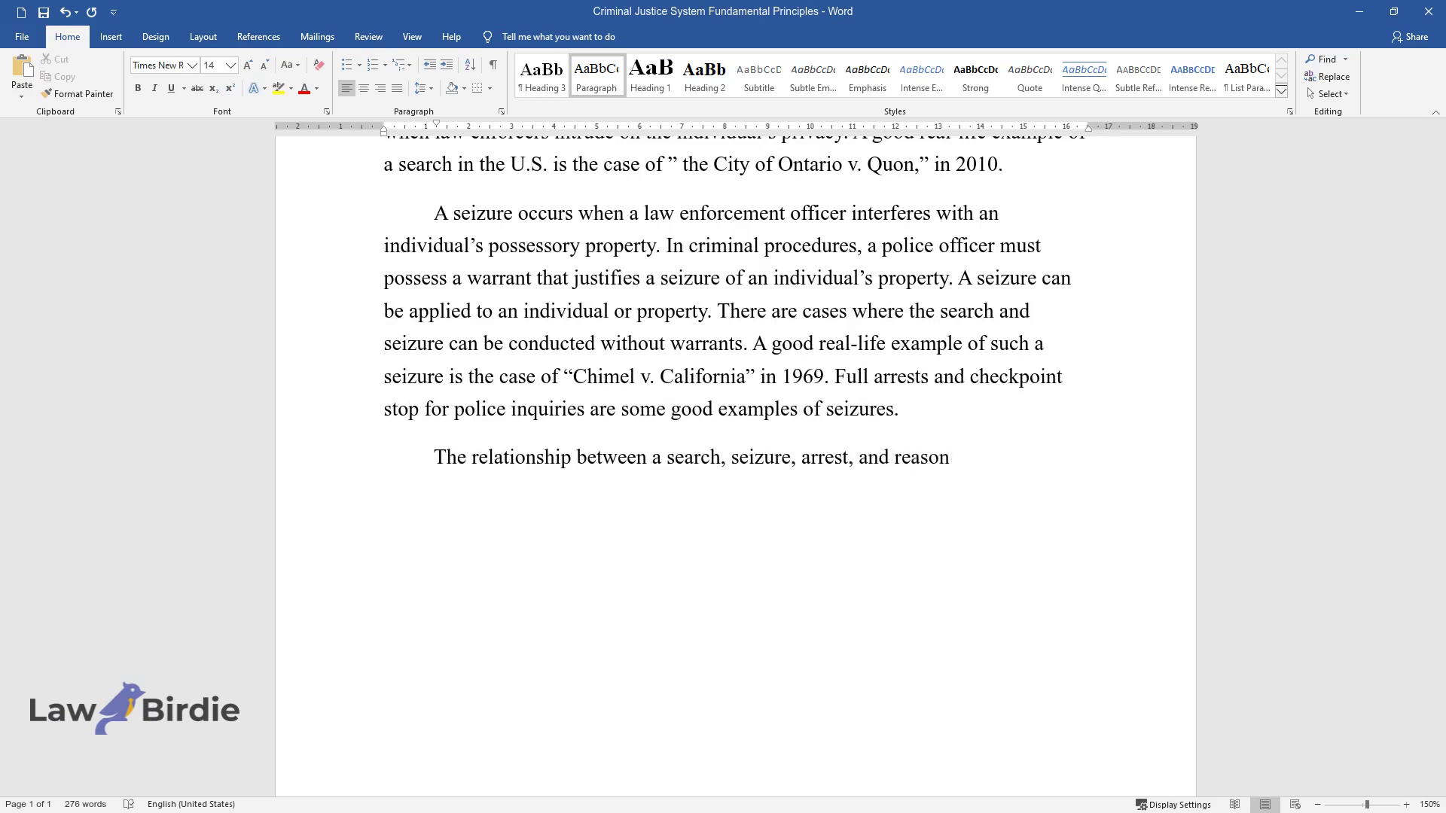
text(ableness is manifested through an )
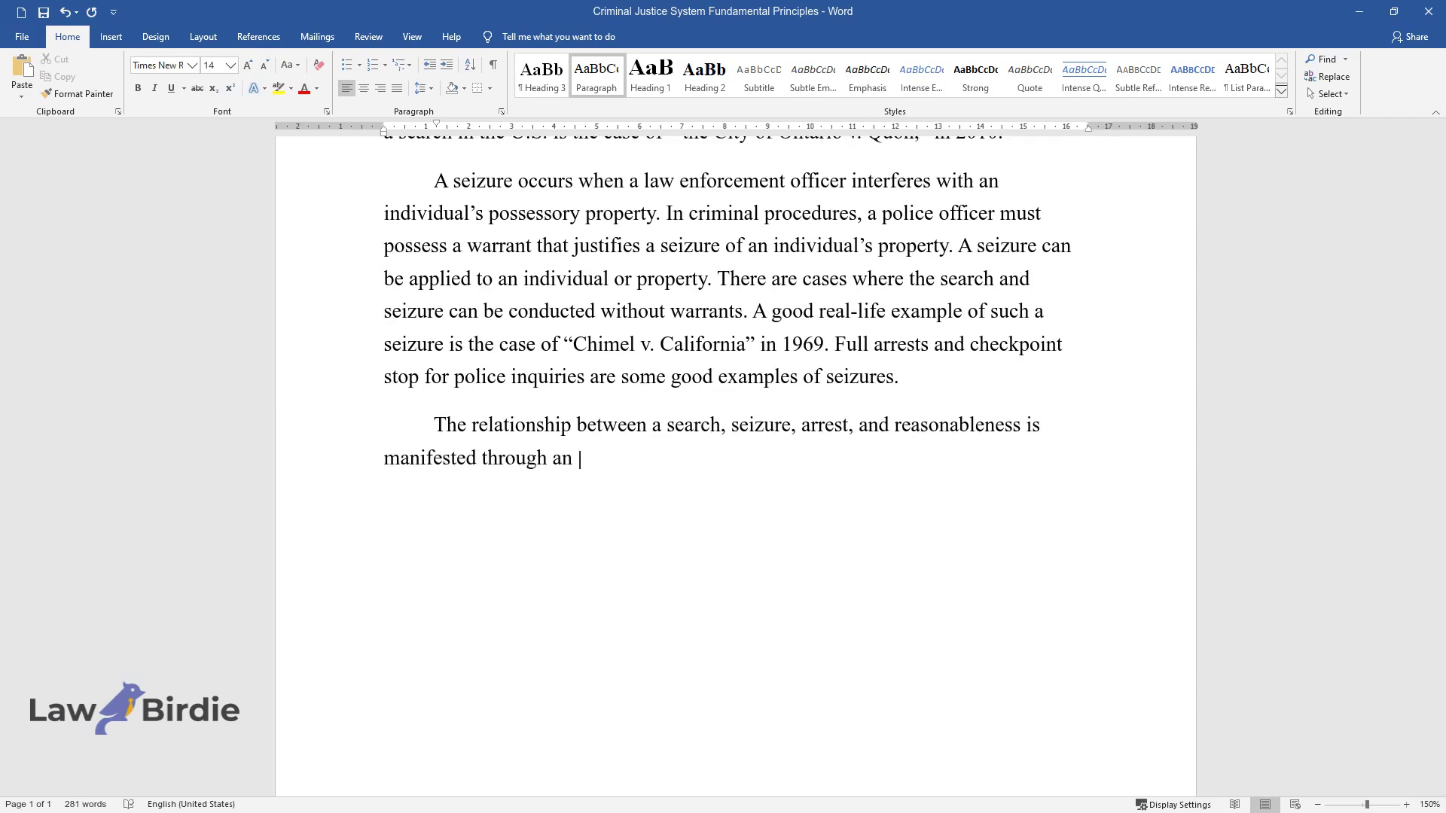
text(examination of how criminal proced)
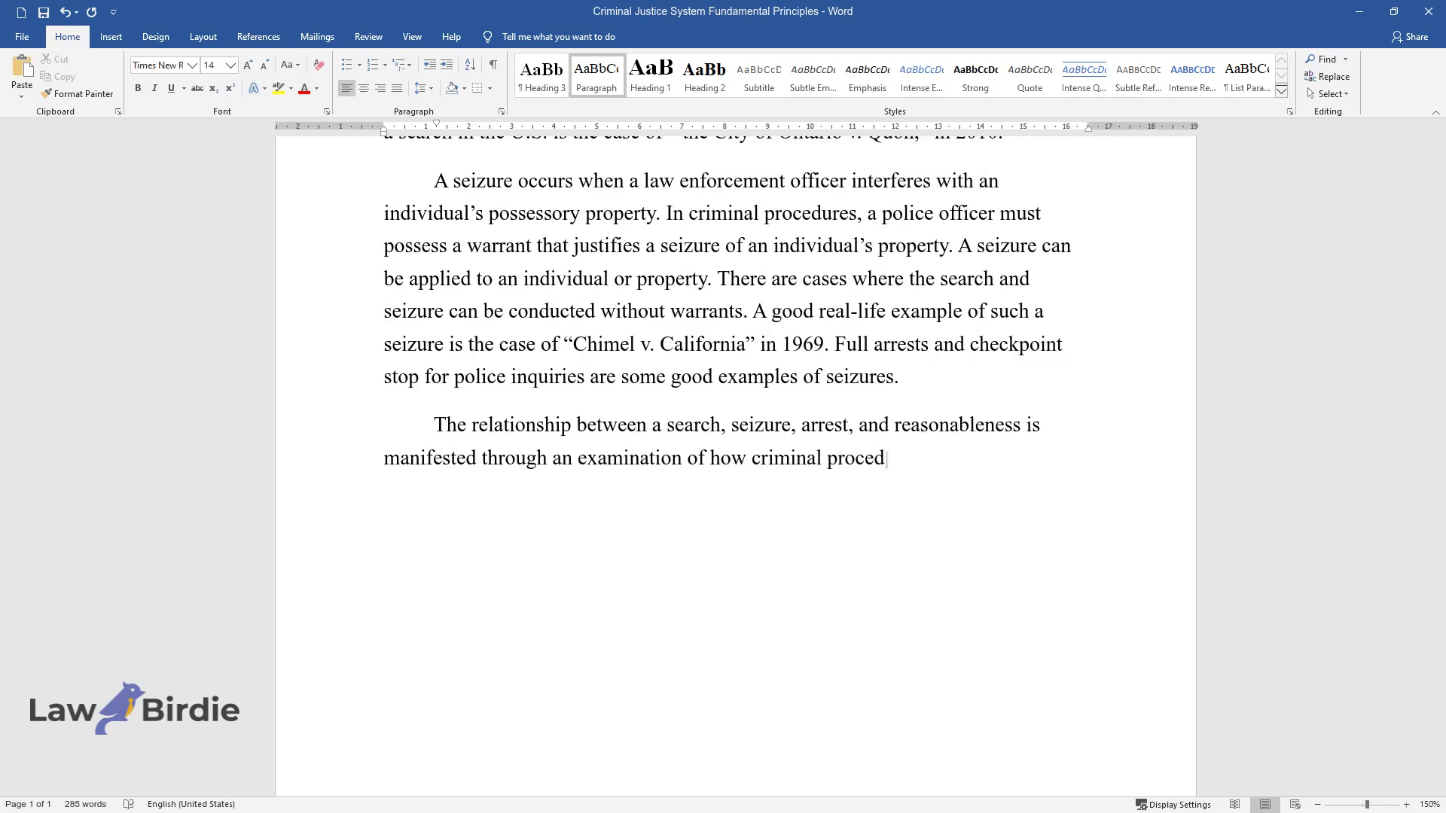
text(ures are carried out. Constitutions protect individuals' privacy from unrea)
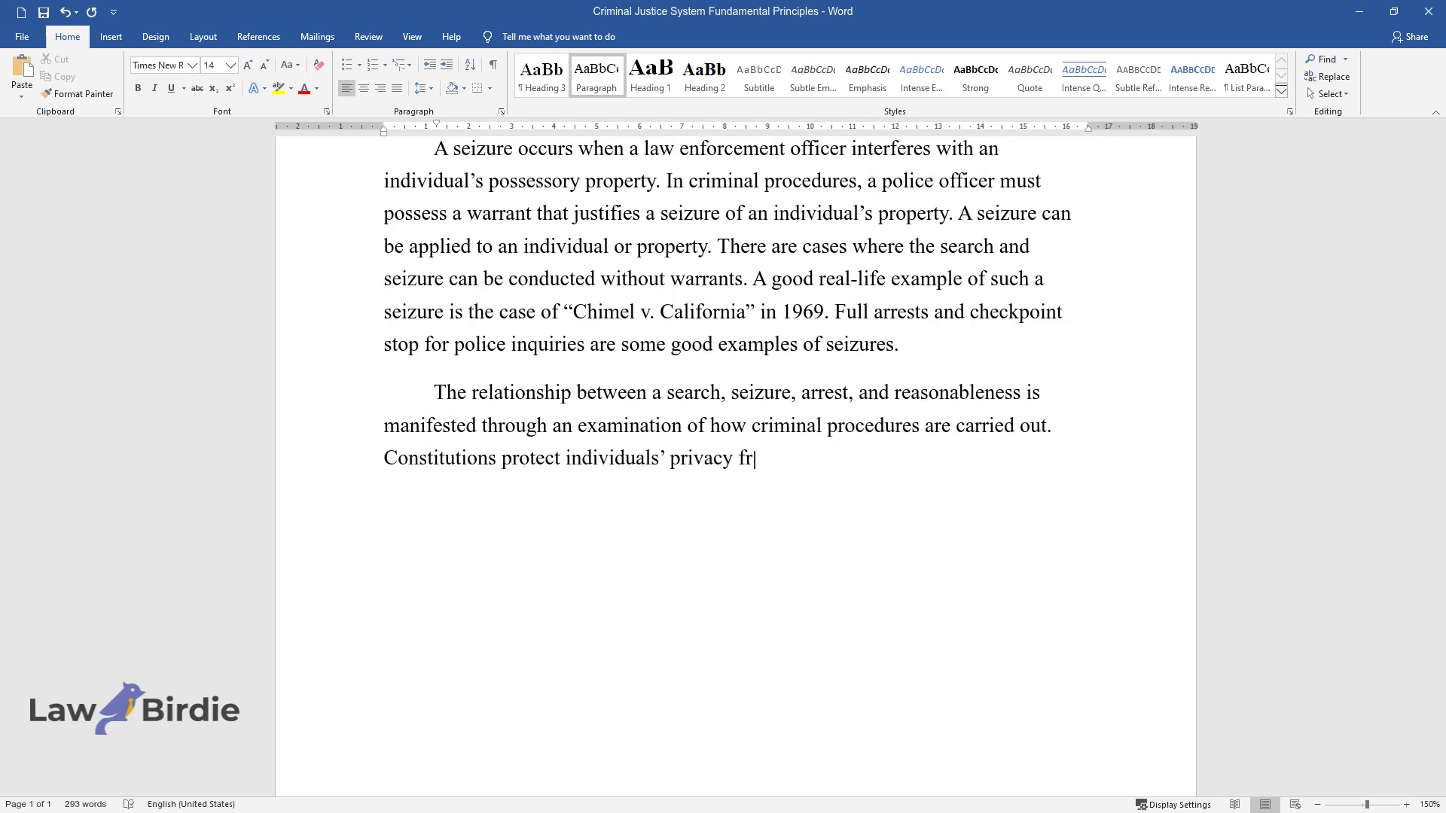
text(sonable intrusion into the)
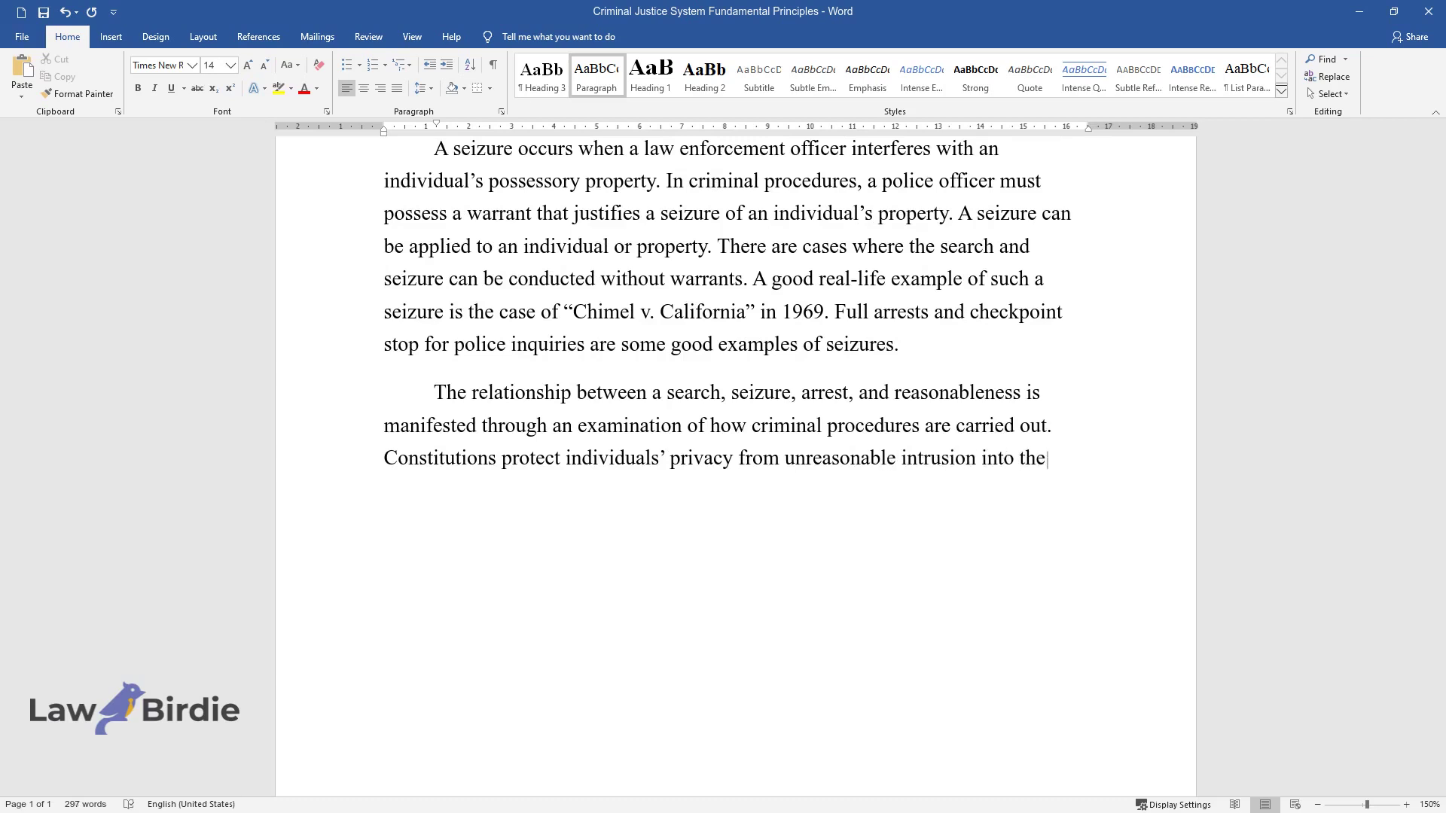
text(ir premises and properties. Searches and seizures should be reasona)
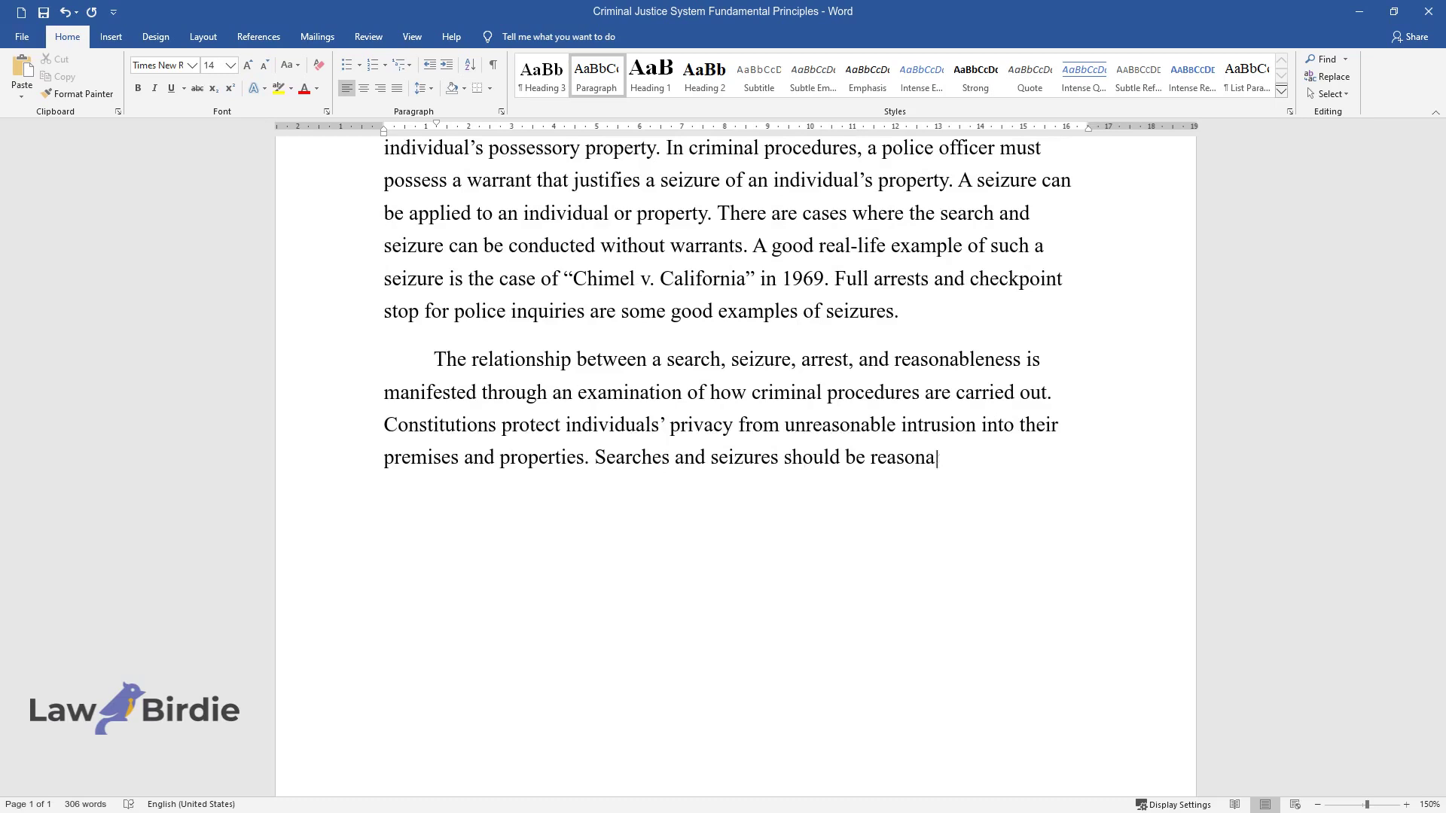
text(ble. They should also be given pro)
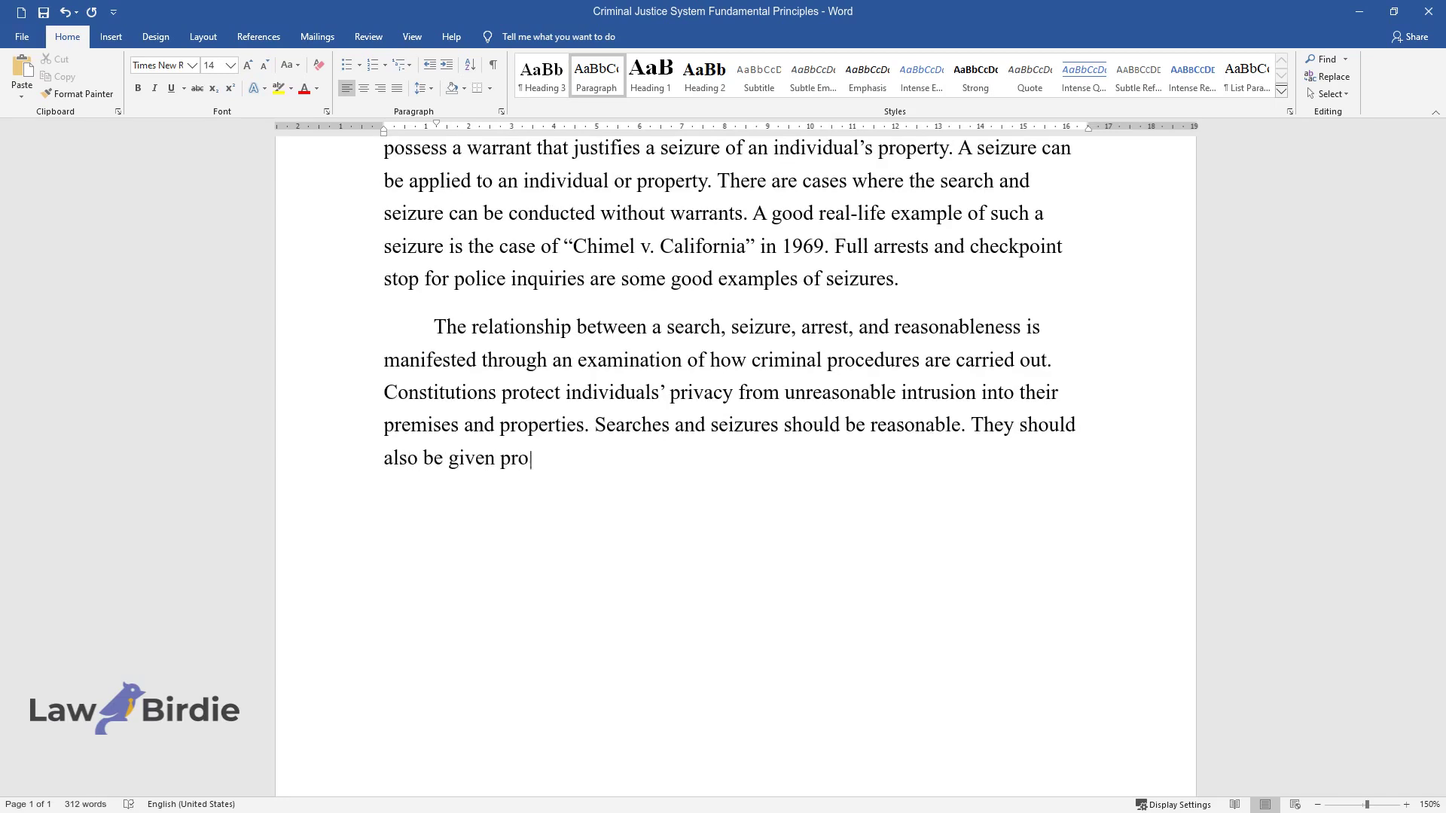
text(bable cause. The enforcing officer)
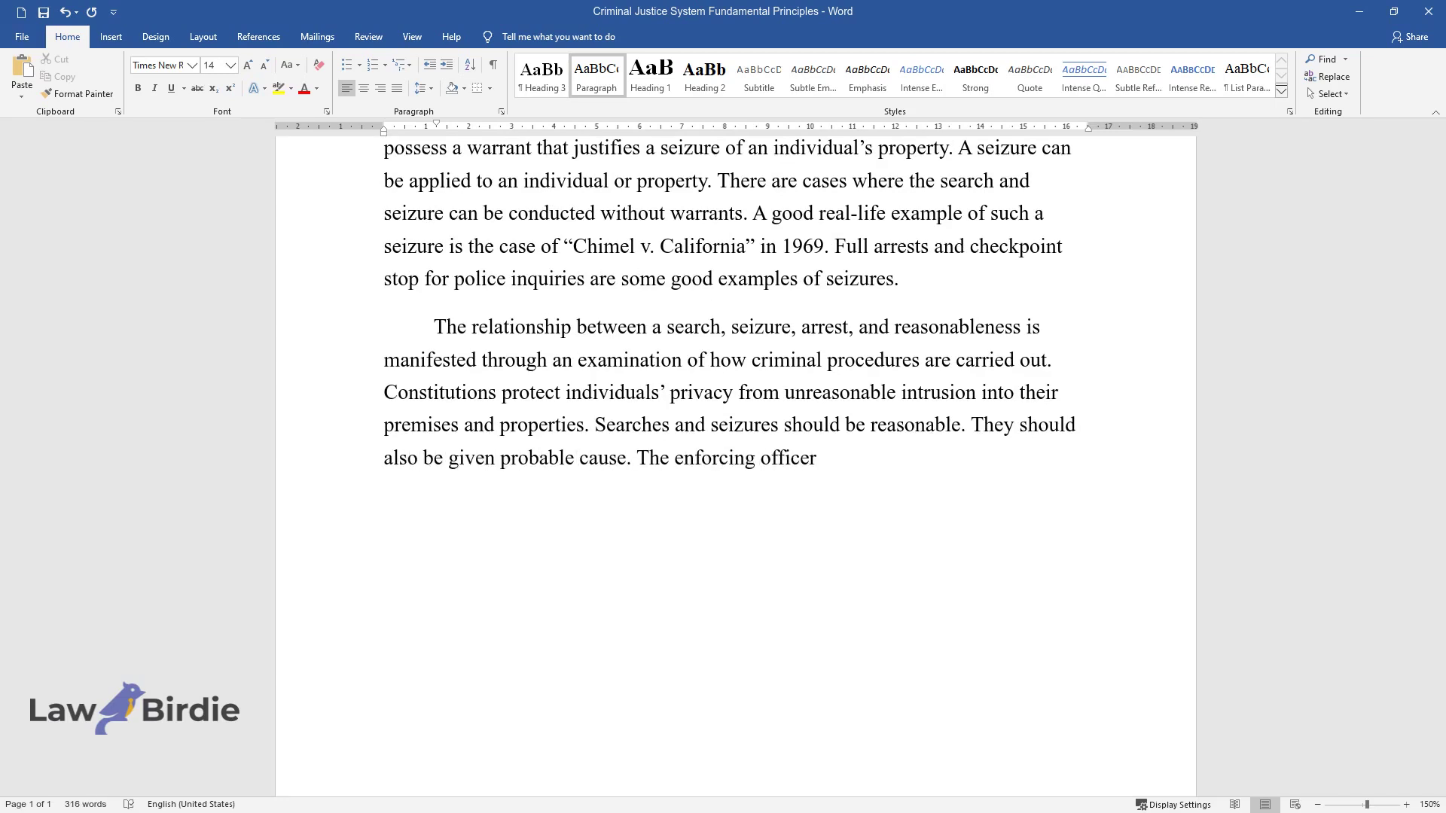
text(s need to be issued warrants to execute searches or seizures. Reasonableness prescribes characteristics of places and premises that need to be s)
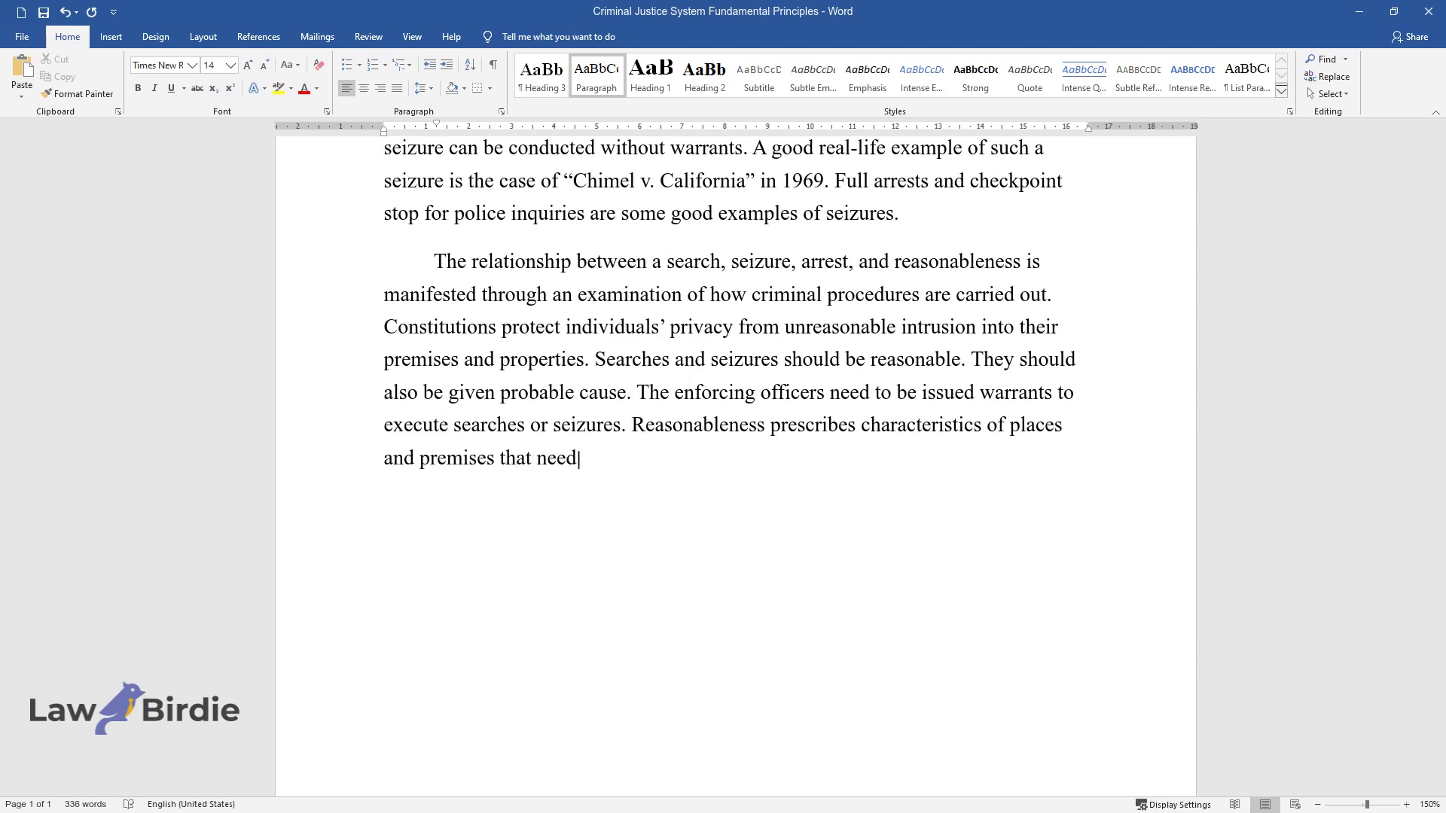
text(earched, as well as the na)
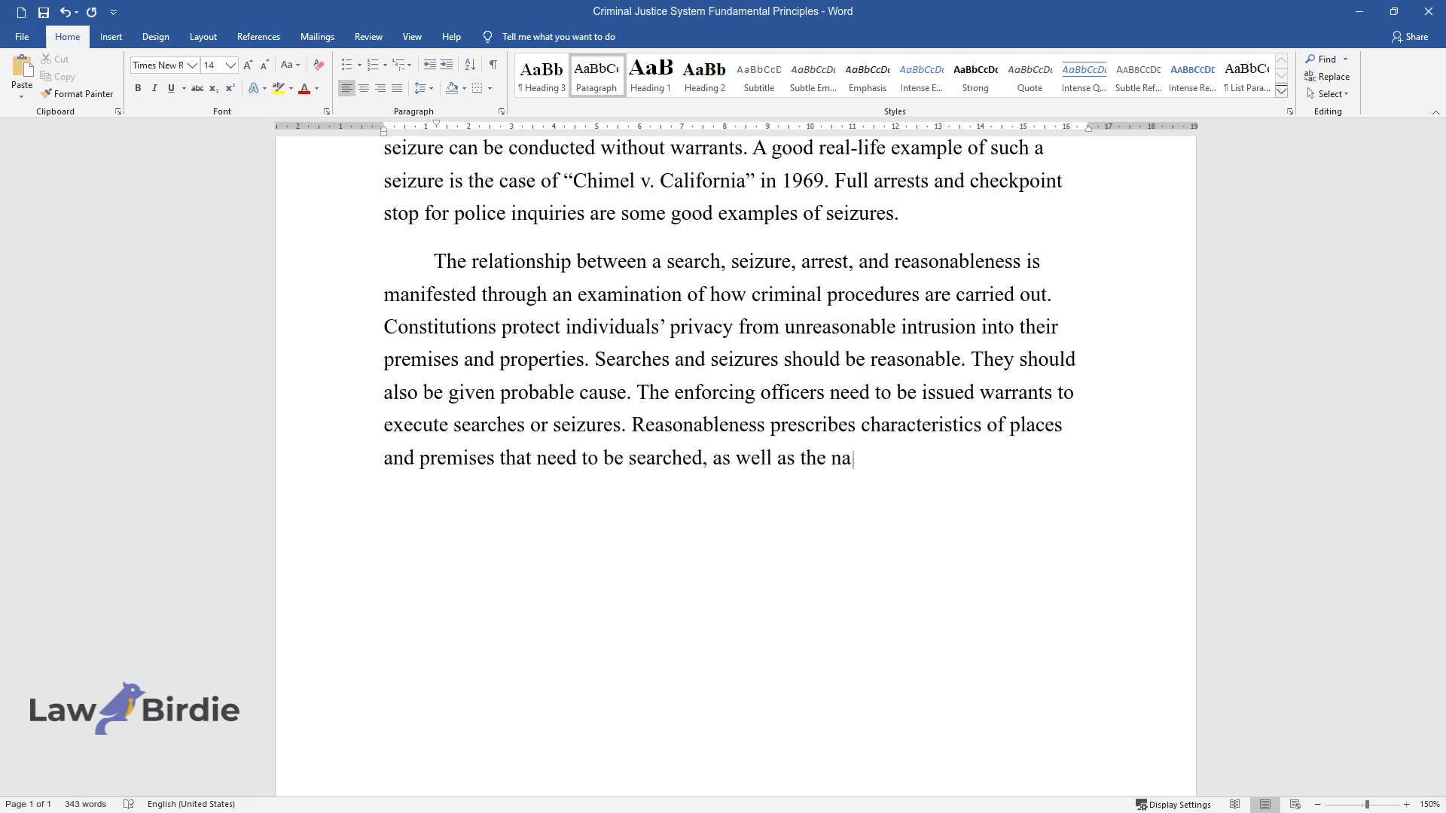
text(ture of the arrest. Pre-textual se)
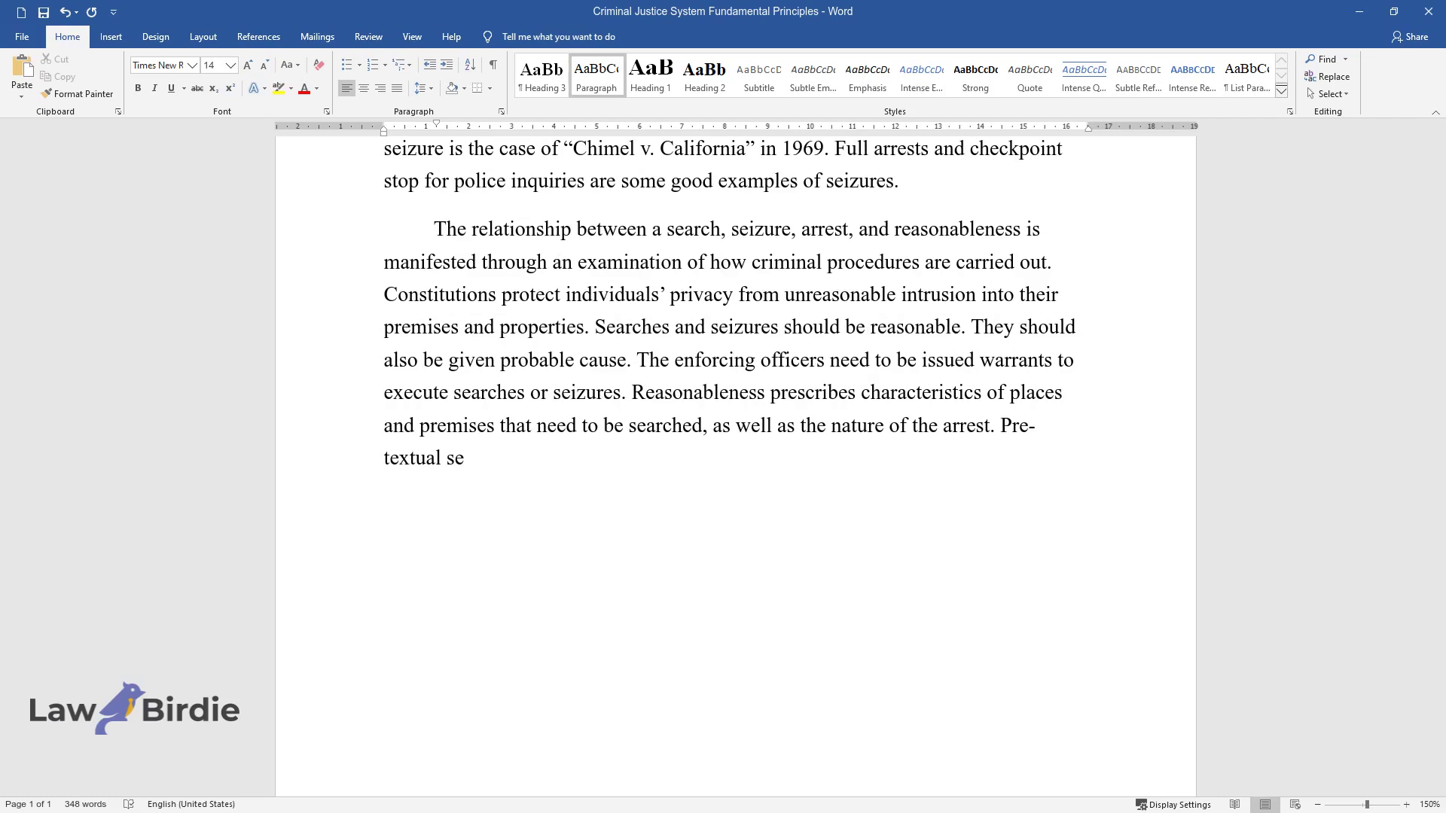
text(arches and plain view seizure inci)
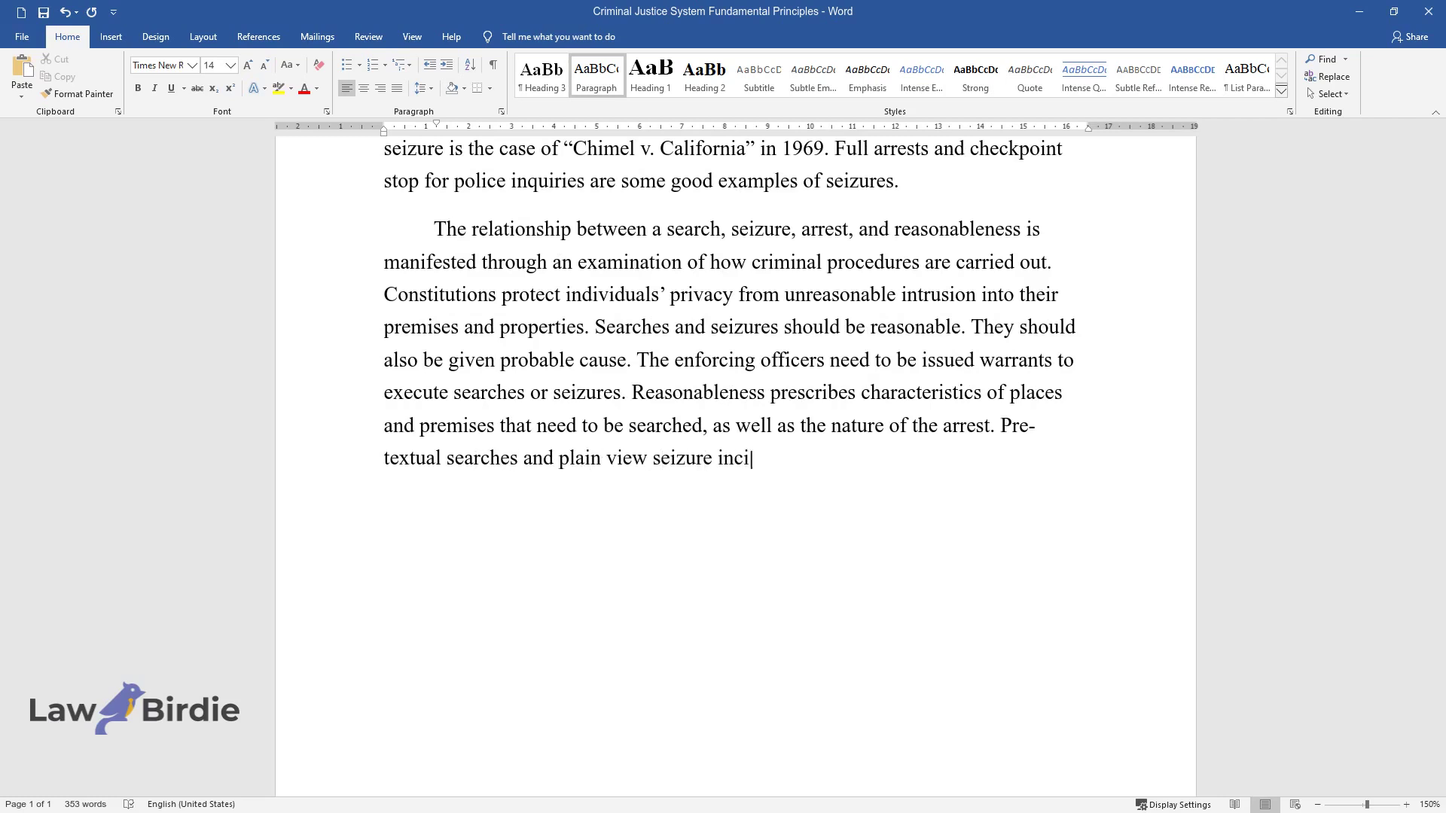
text(dents should uphold reasonableness)
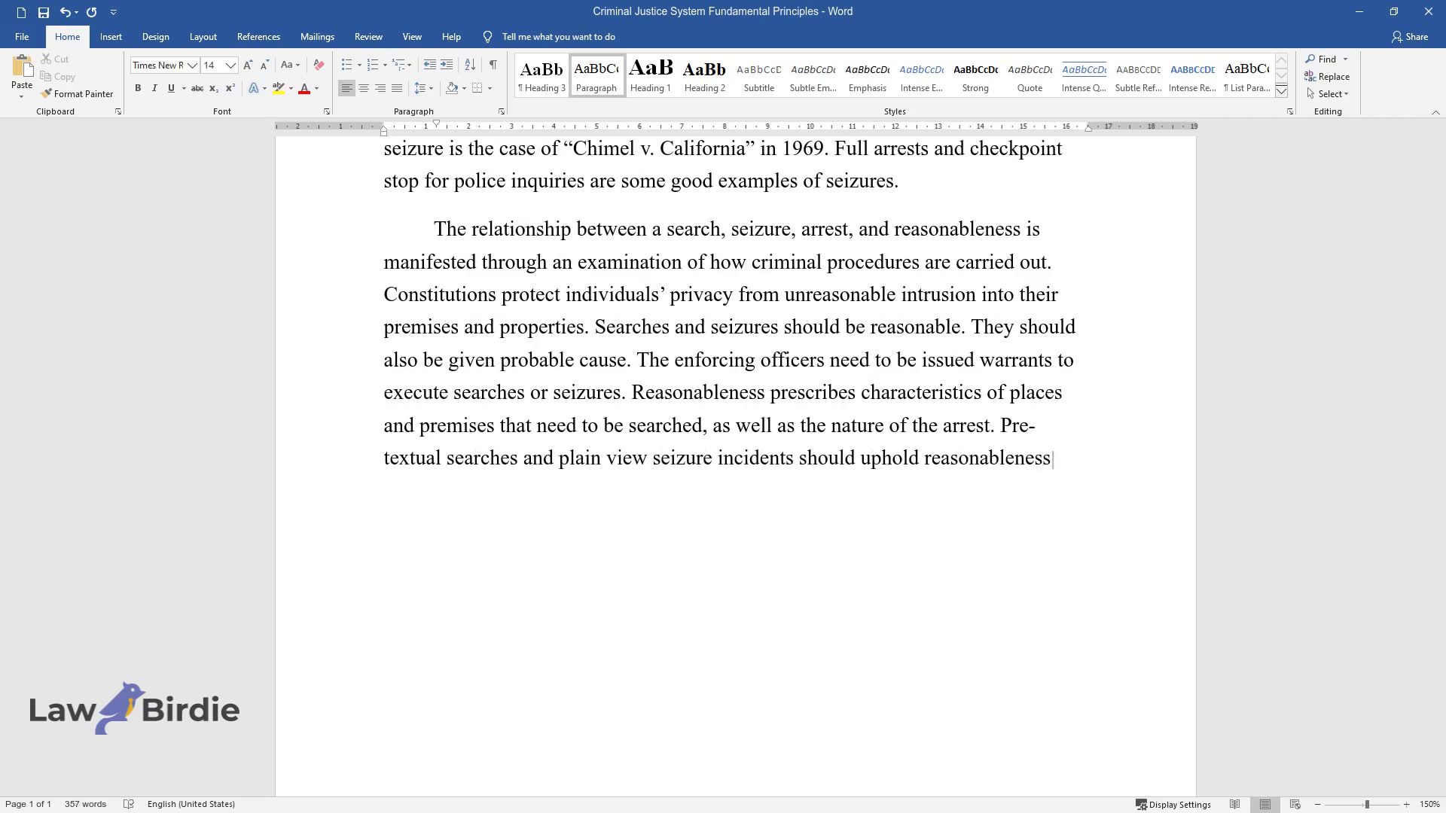
text( in the incidents of arrests. Sear)
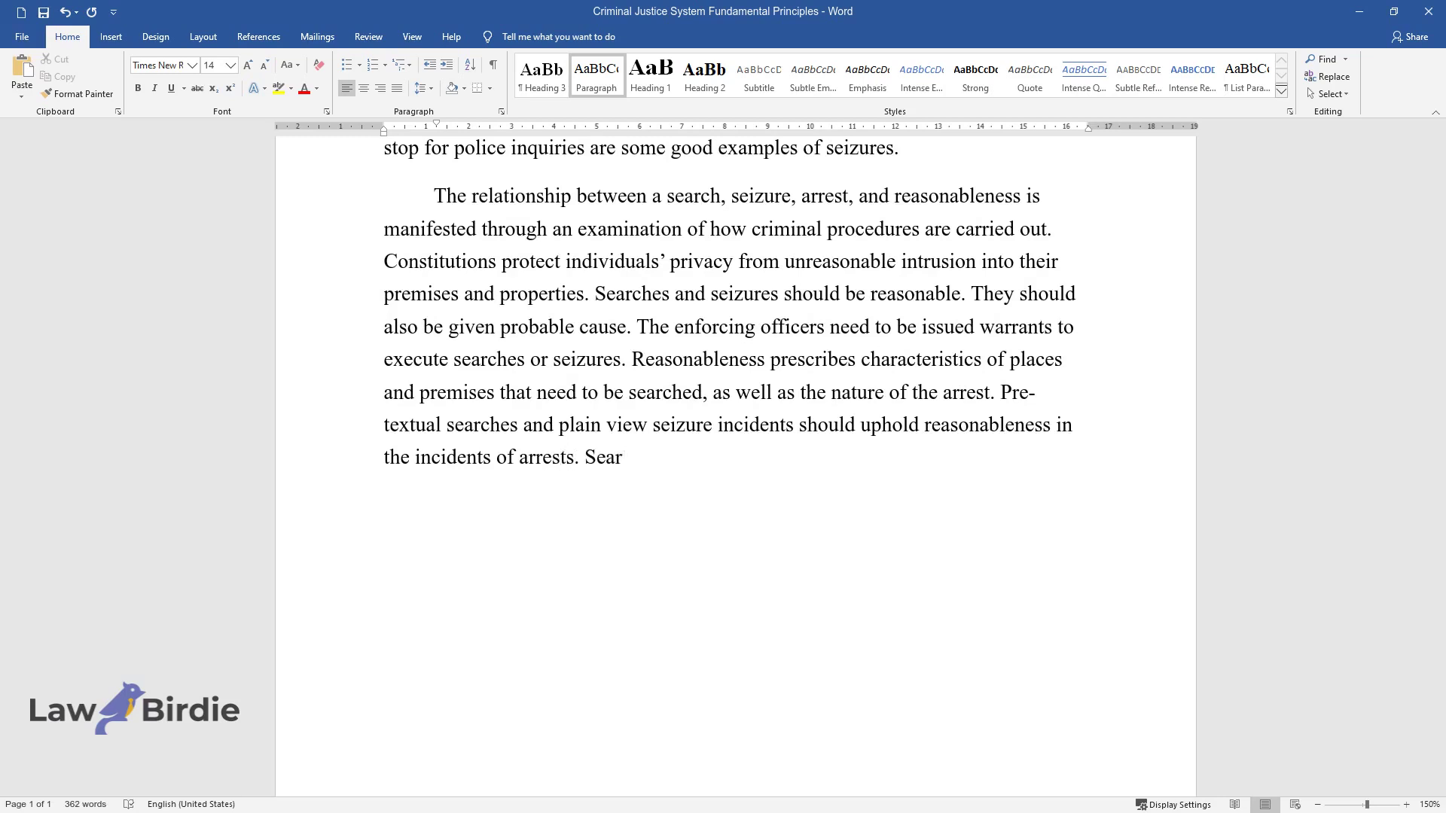
text(ches, seizures, and arrests are supposed to be lawful and hence sho)
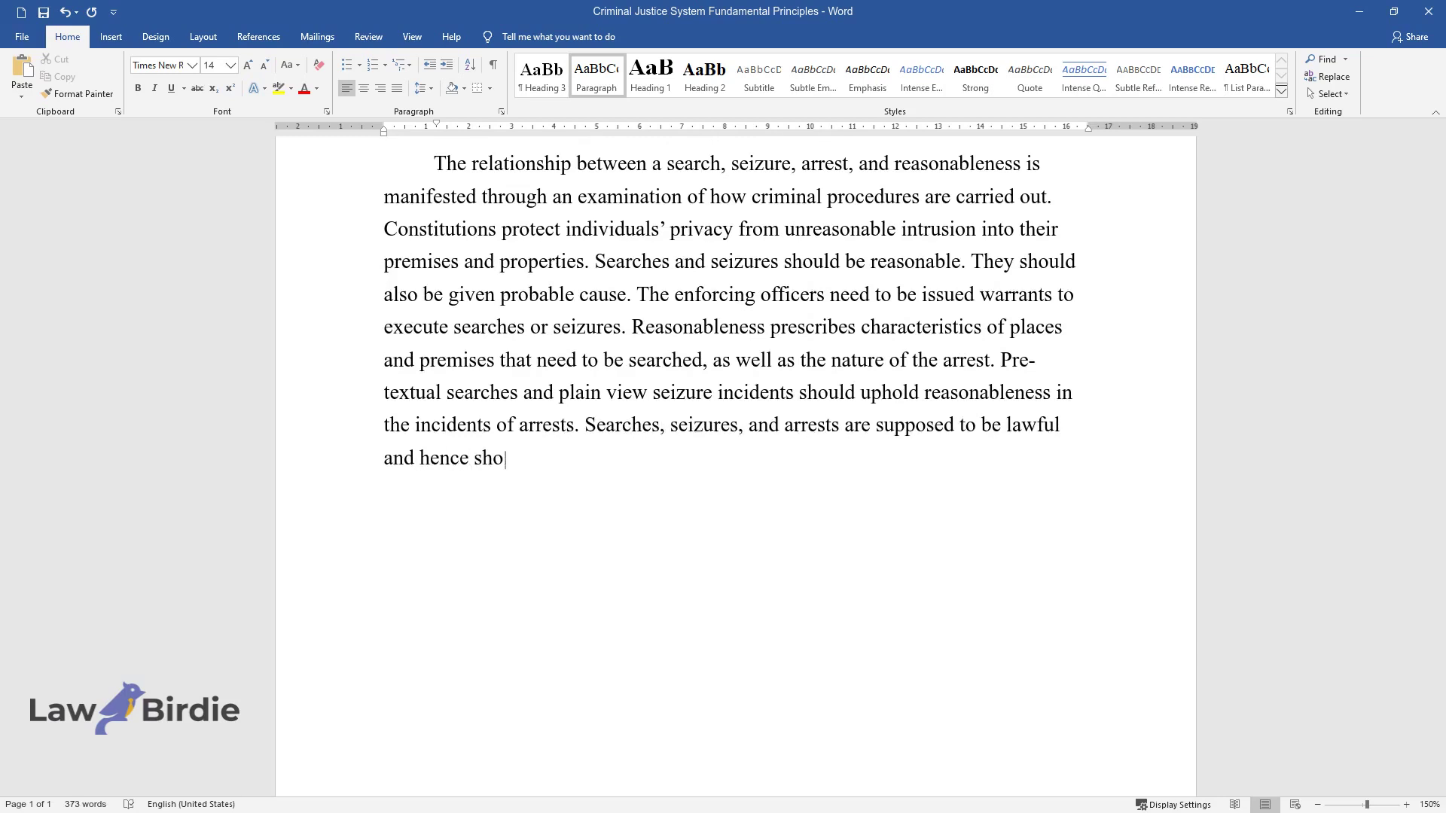
text(uld prevent the destruction of evid)
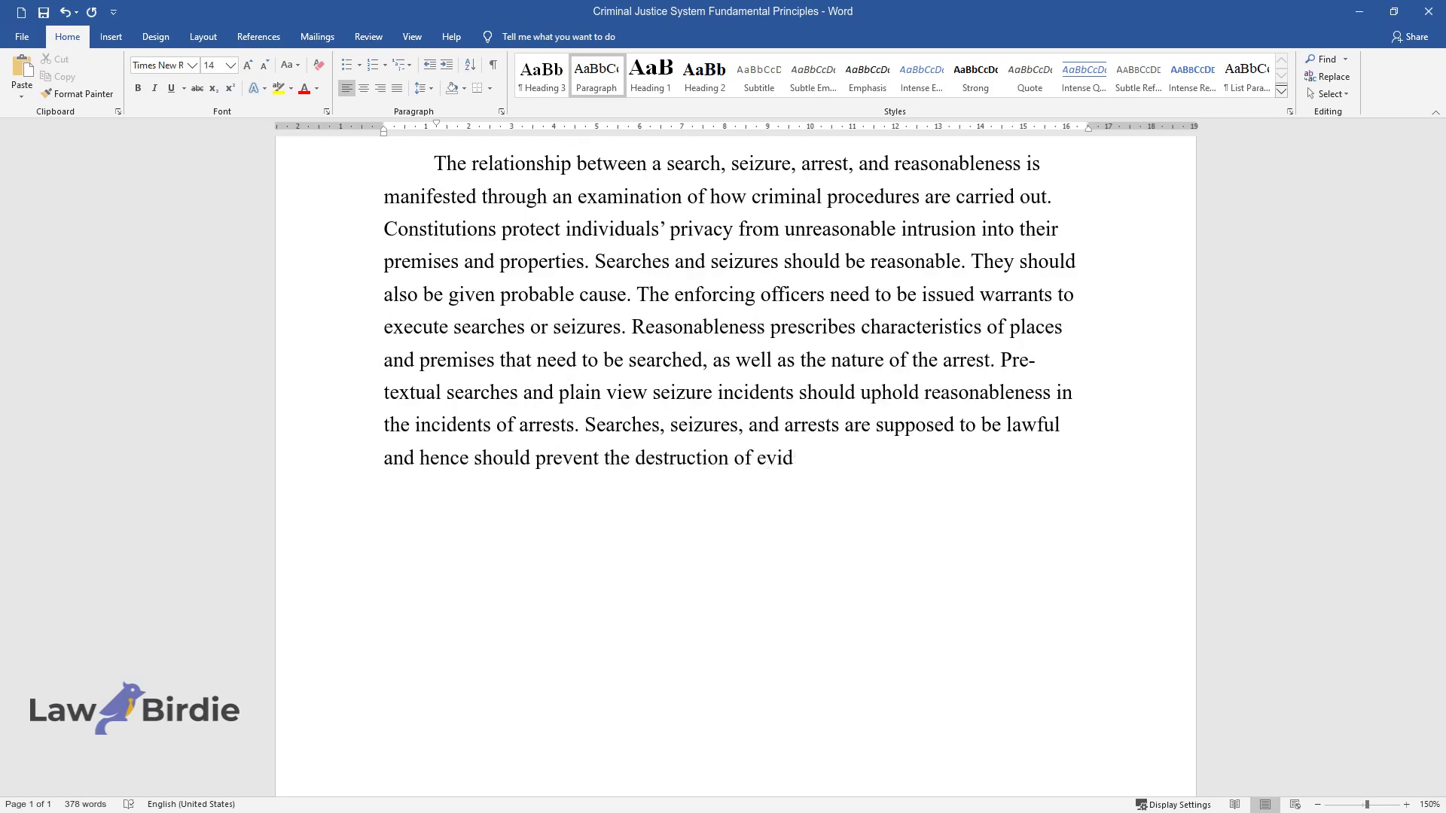
text(ence.)
key(Return)
text(Crimina)
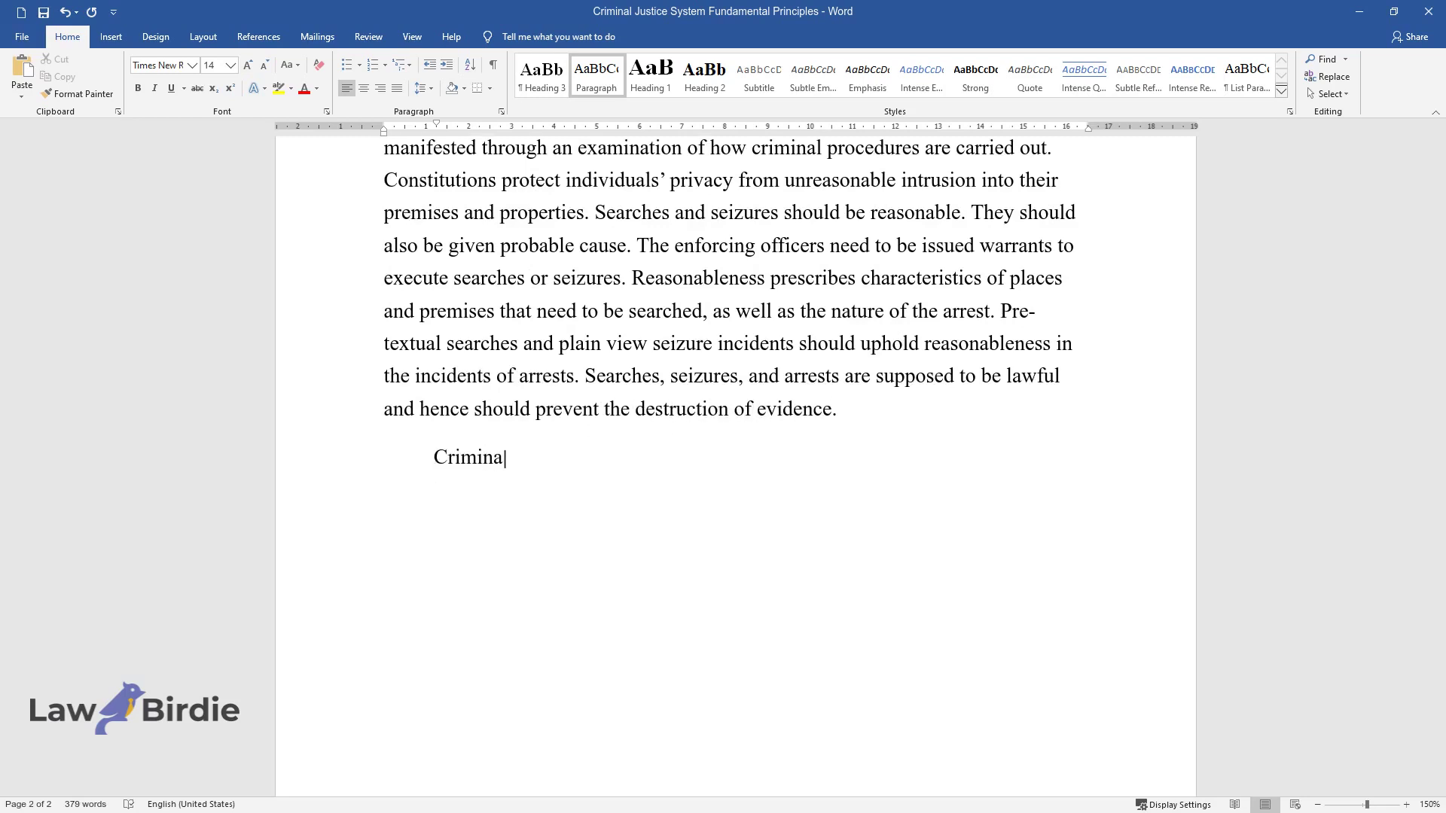
text(l justice systems face several i)
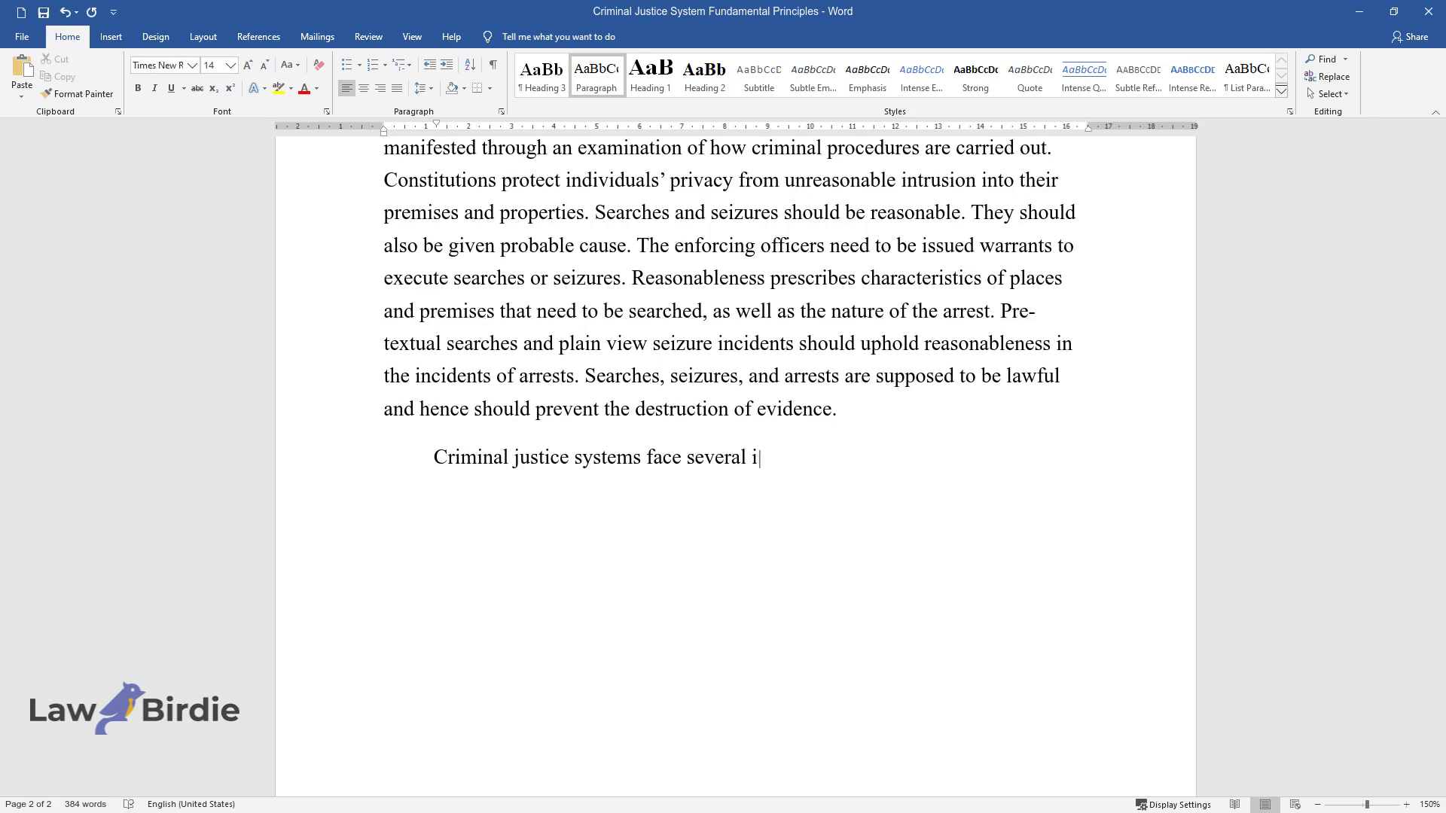
text(ssues and problems when conduct)
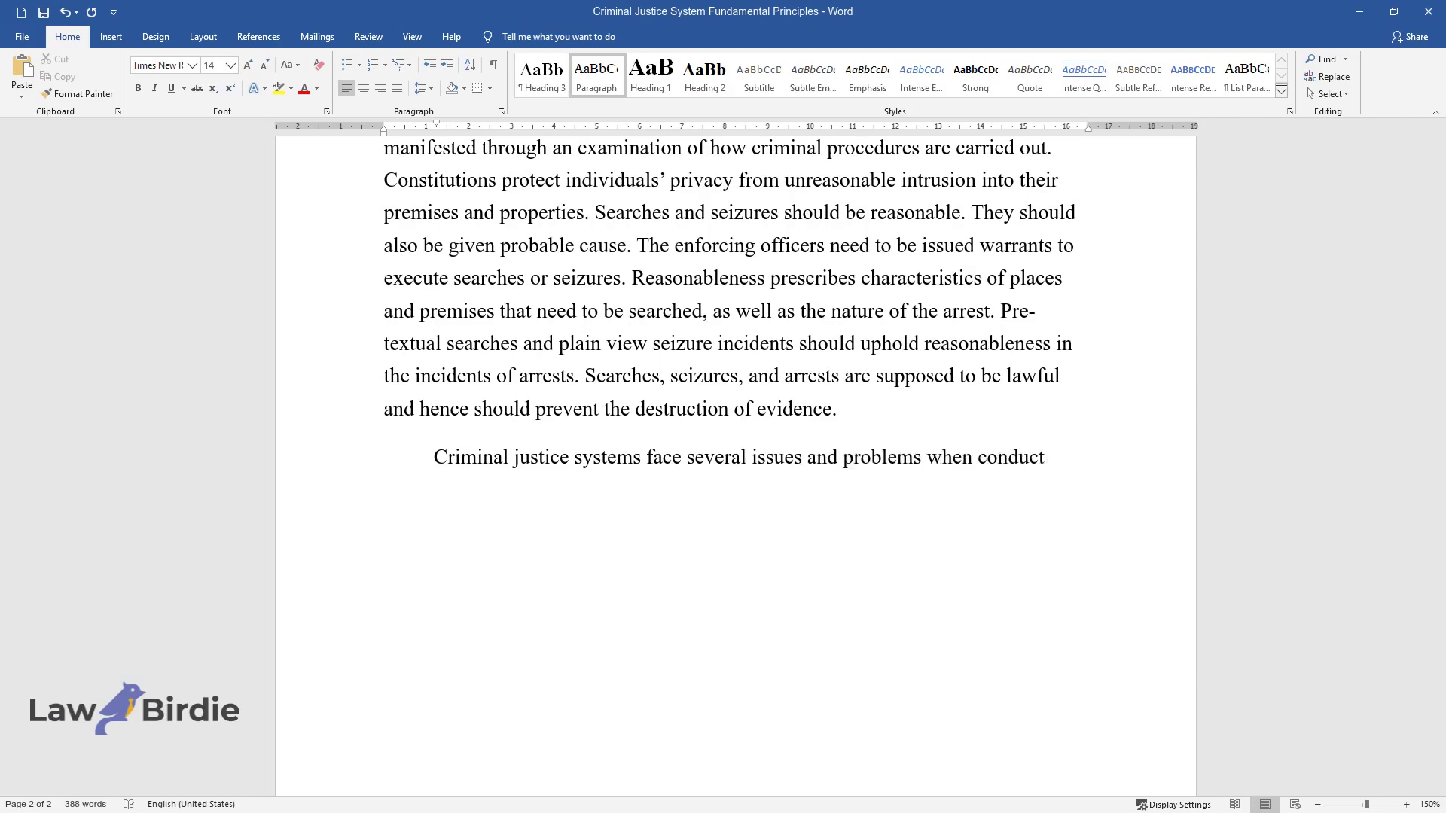
text(ing searches, seizures, arrests, and reasonableness. Therefore, t)
text(he law should be receptive to ch)
text(anges in the crim)
text(inal justice system. The law enforcers should ens)
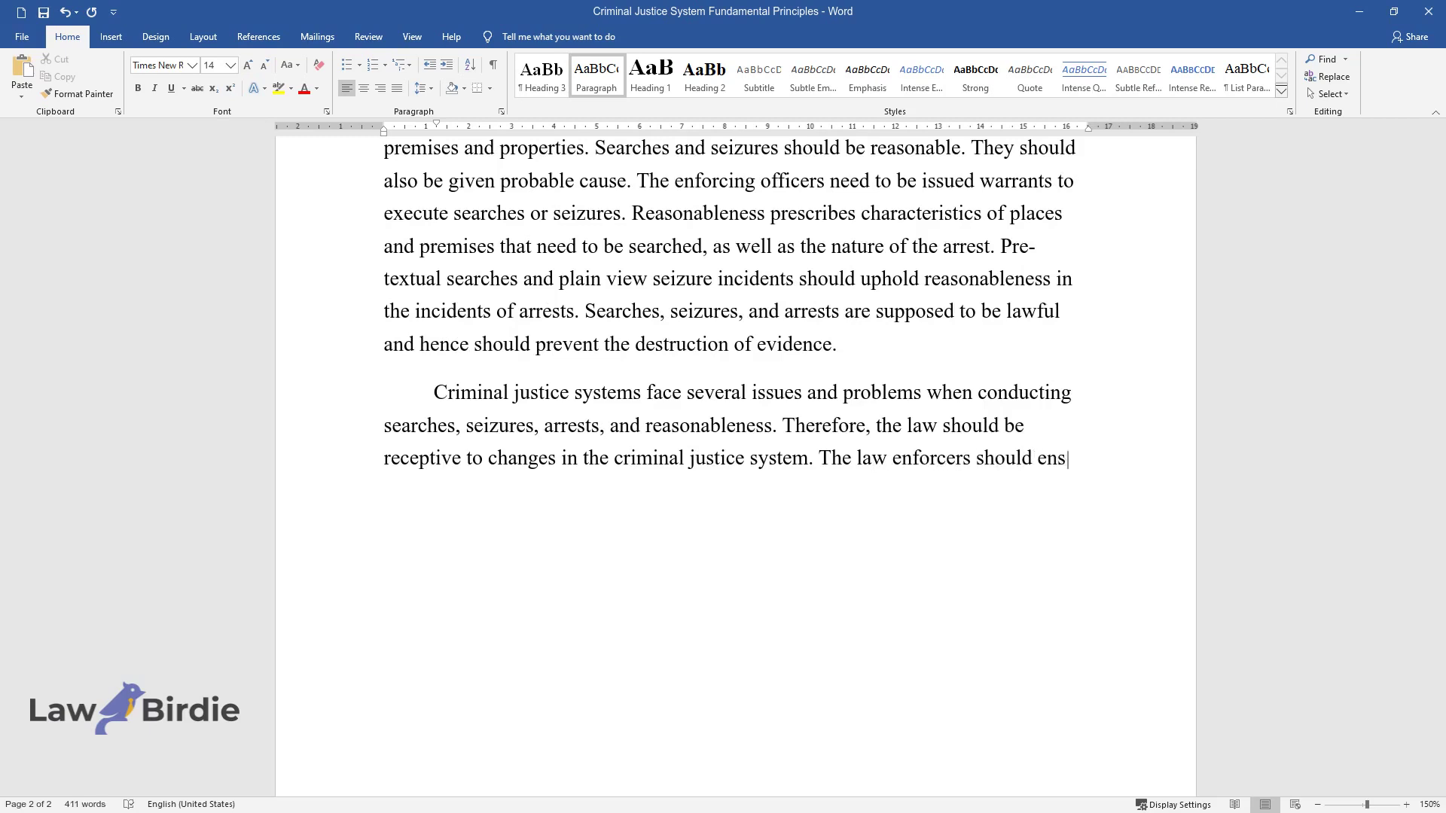
text(ure that searches and seizures a)
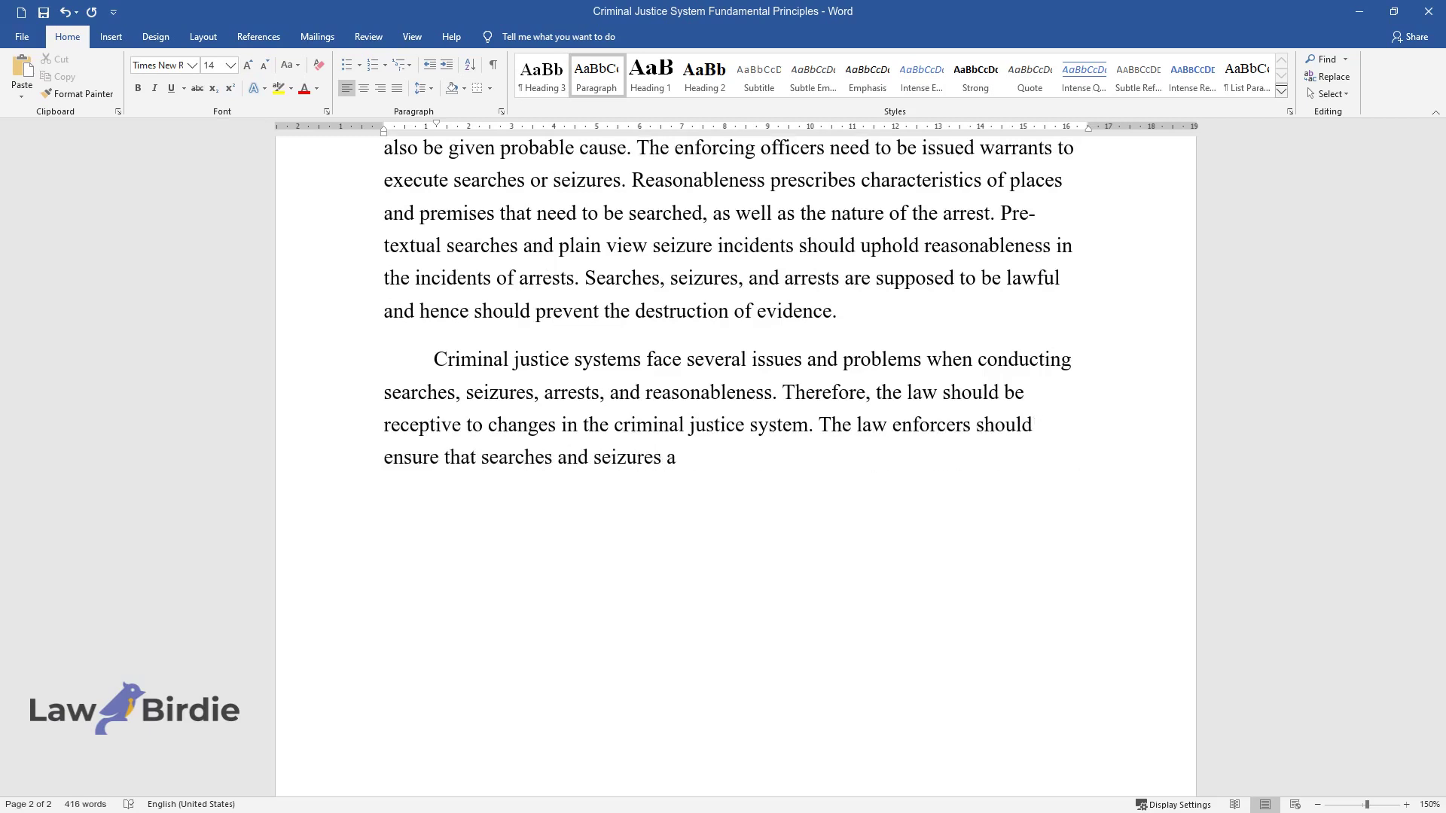
text(re always reasonable. A good real-life example here is the case of “Katz v. United States,” which)
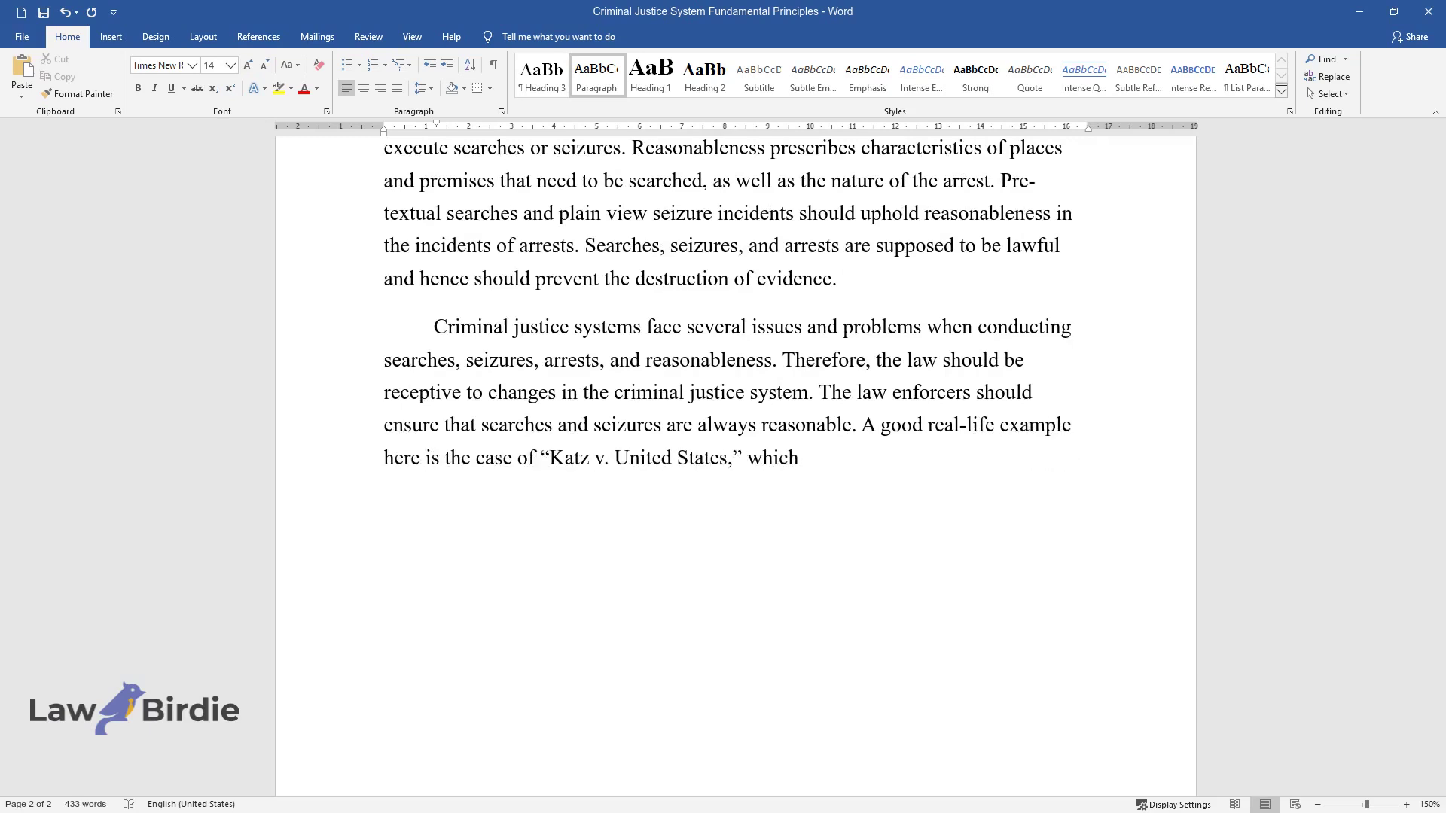
text( shows that individuals and thei)
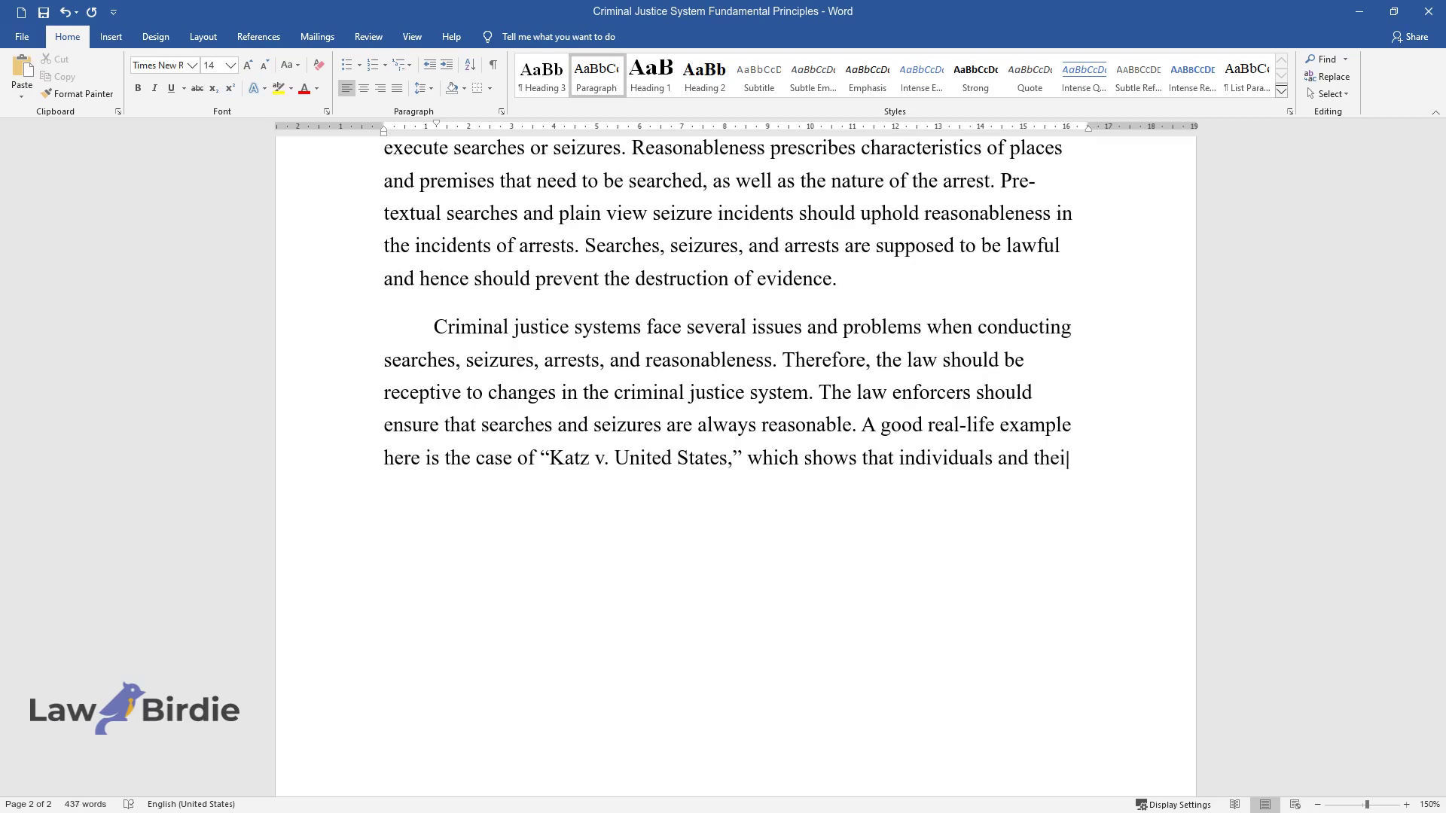
text(r personal property need to enjoy reasonable expectations of privacy. Also, there must be probable cause. This will eliminate con)
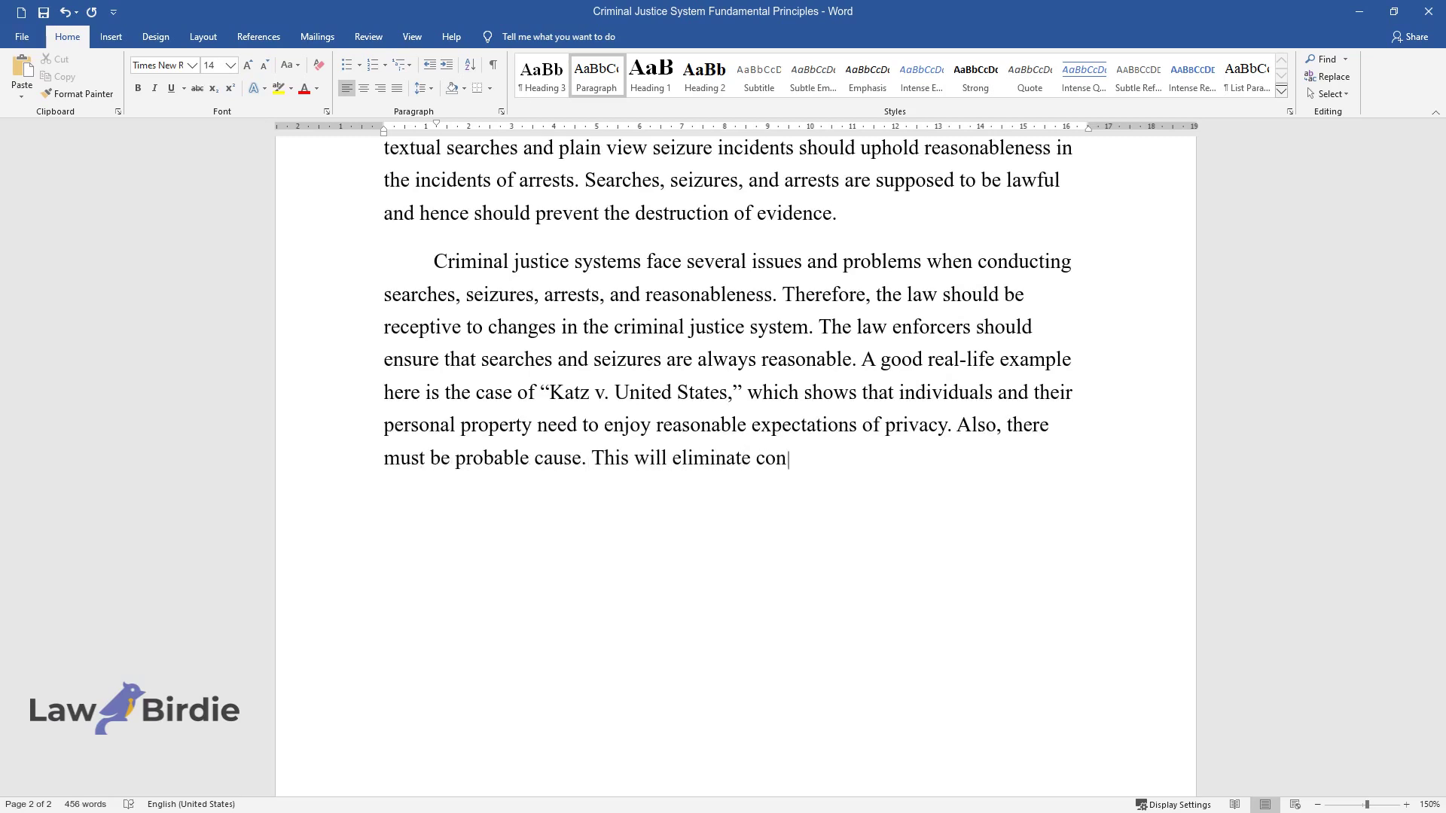
text(stitutional violations and avoid)
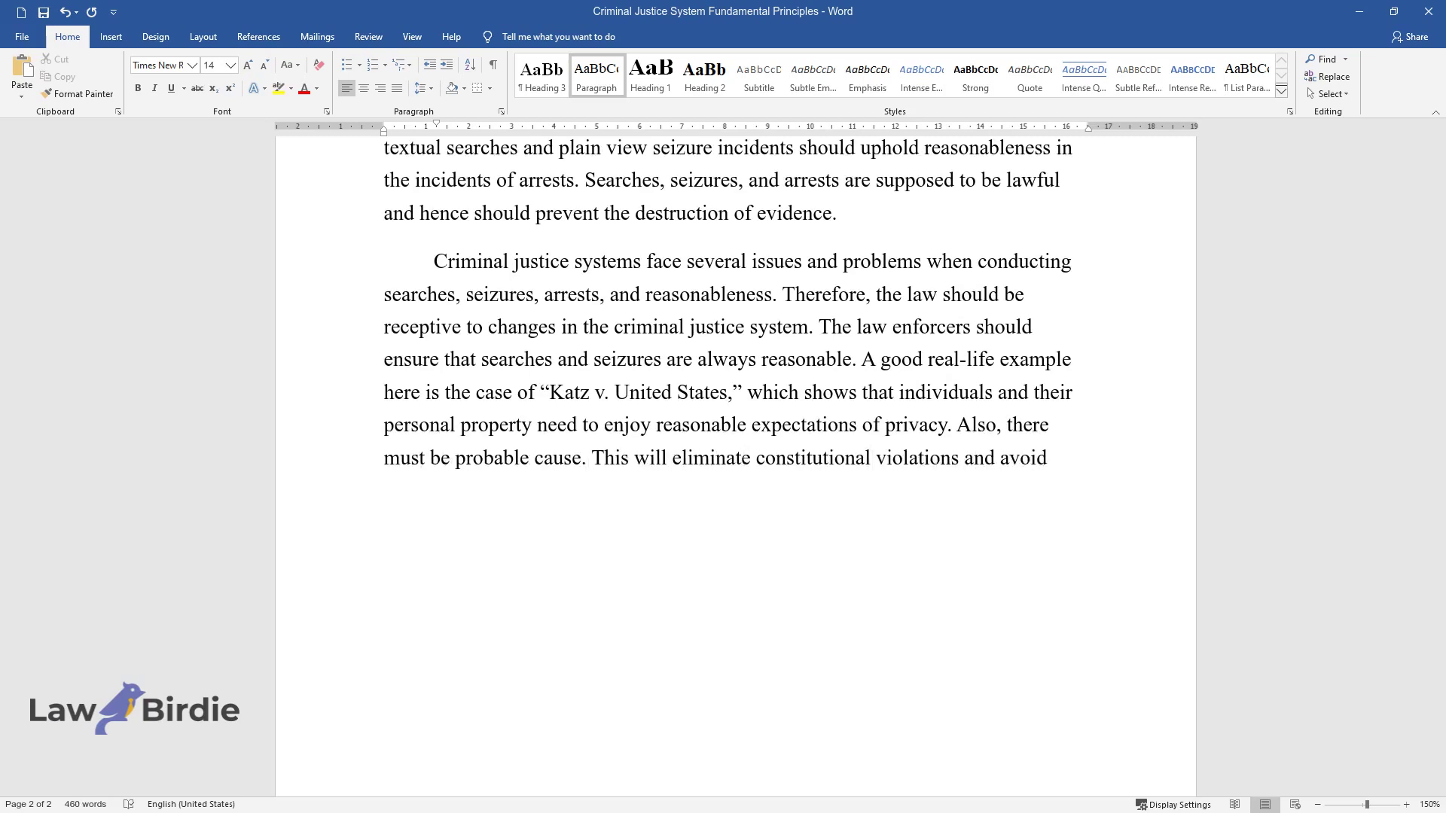
text( court vindication of cr)
- Finish the issues paragraph ending with 'criminal-based violations.' and start a new paragraph
text(iminal-b)
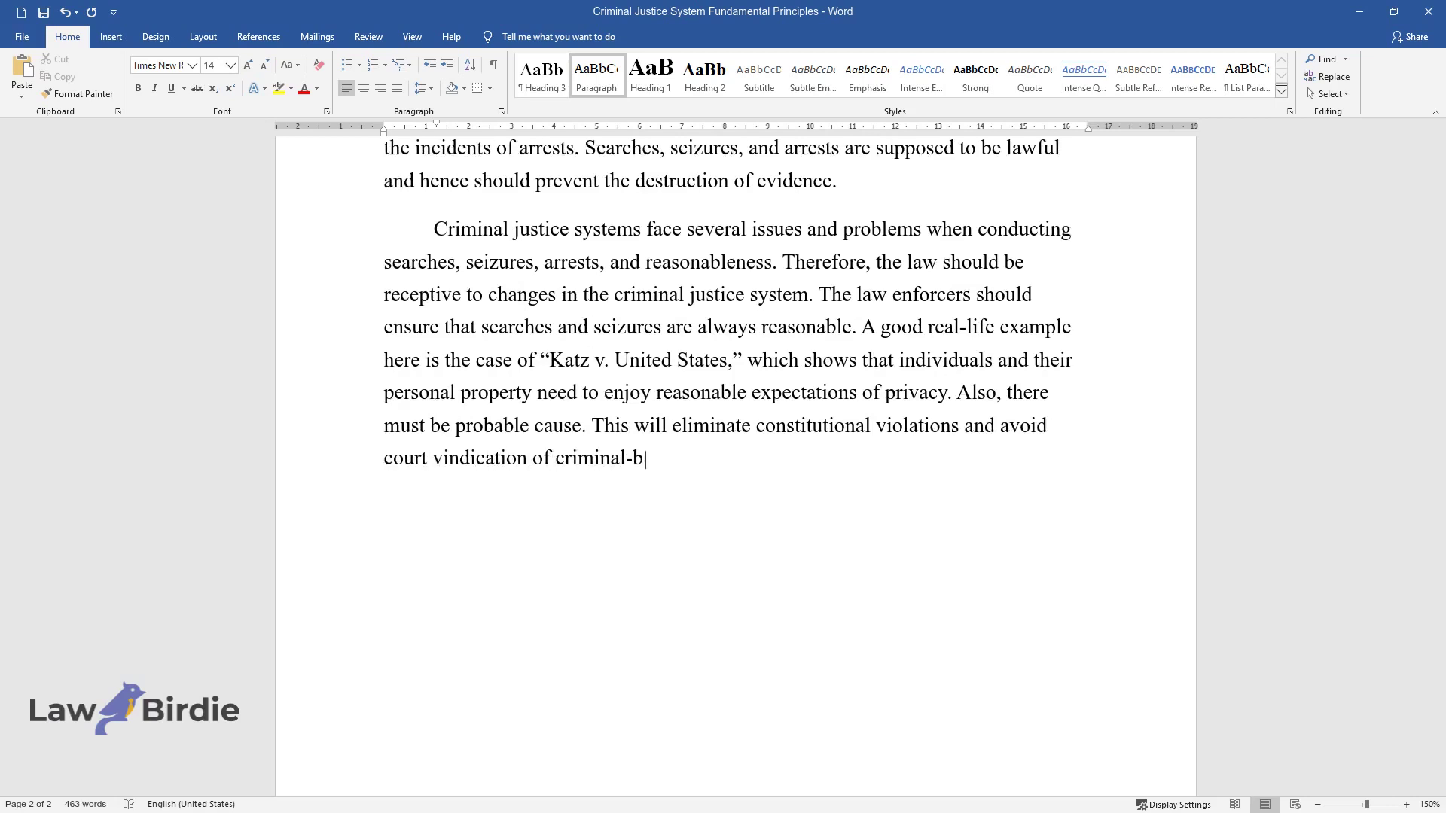
text(ased violations.)
key(Return)
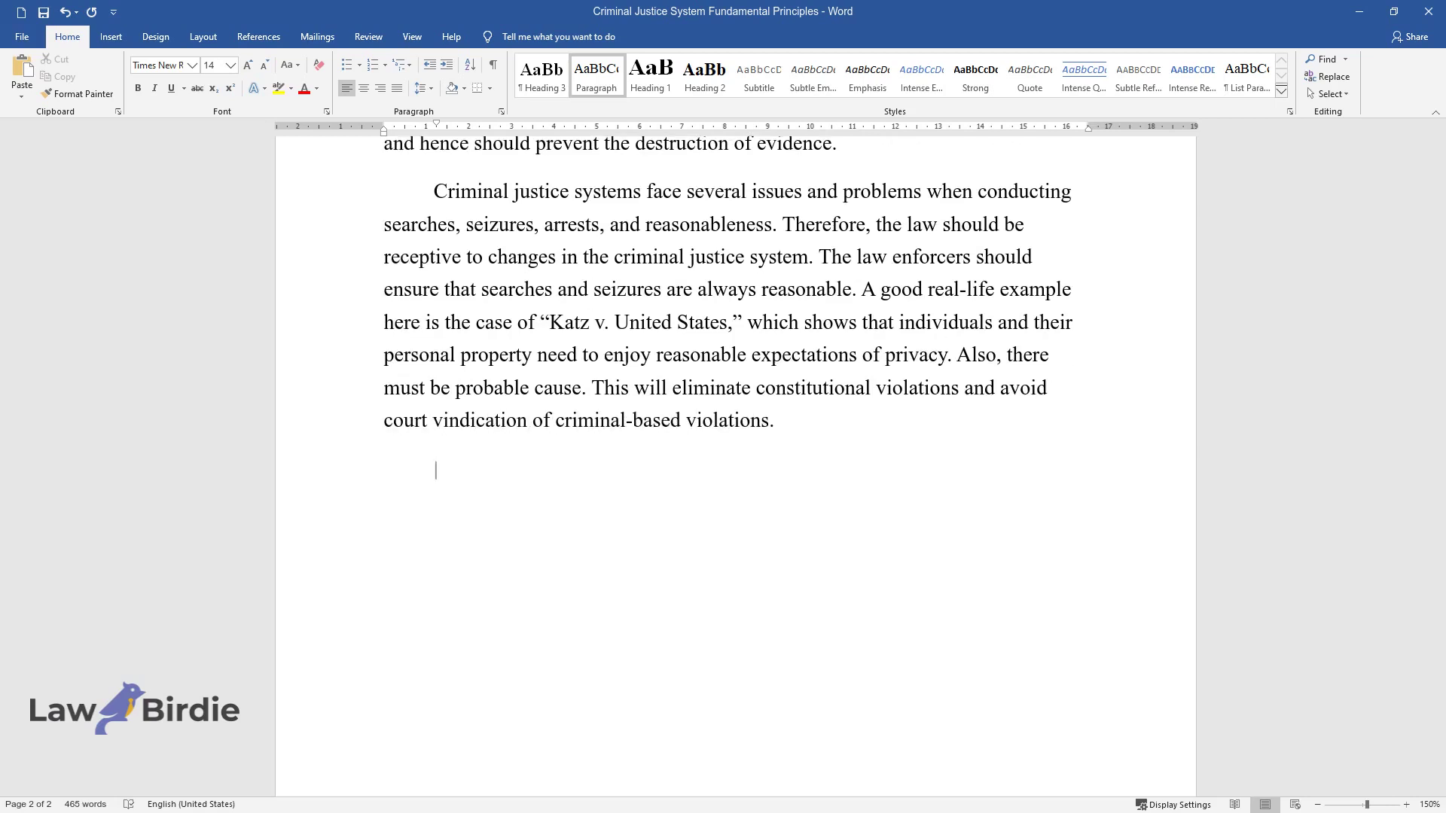
- Write the border and regulatory searches paragraph, then begin 'Border security operations should be enhanced…'
text(Border and regulatory searches monitor people, vehicles, prod)
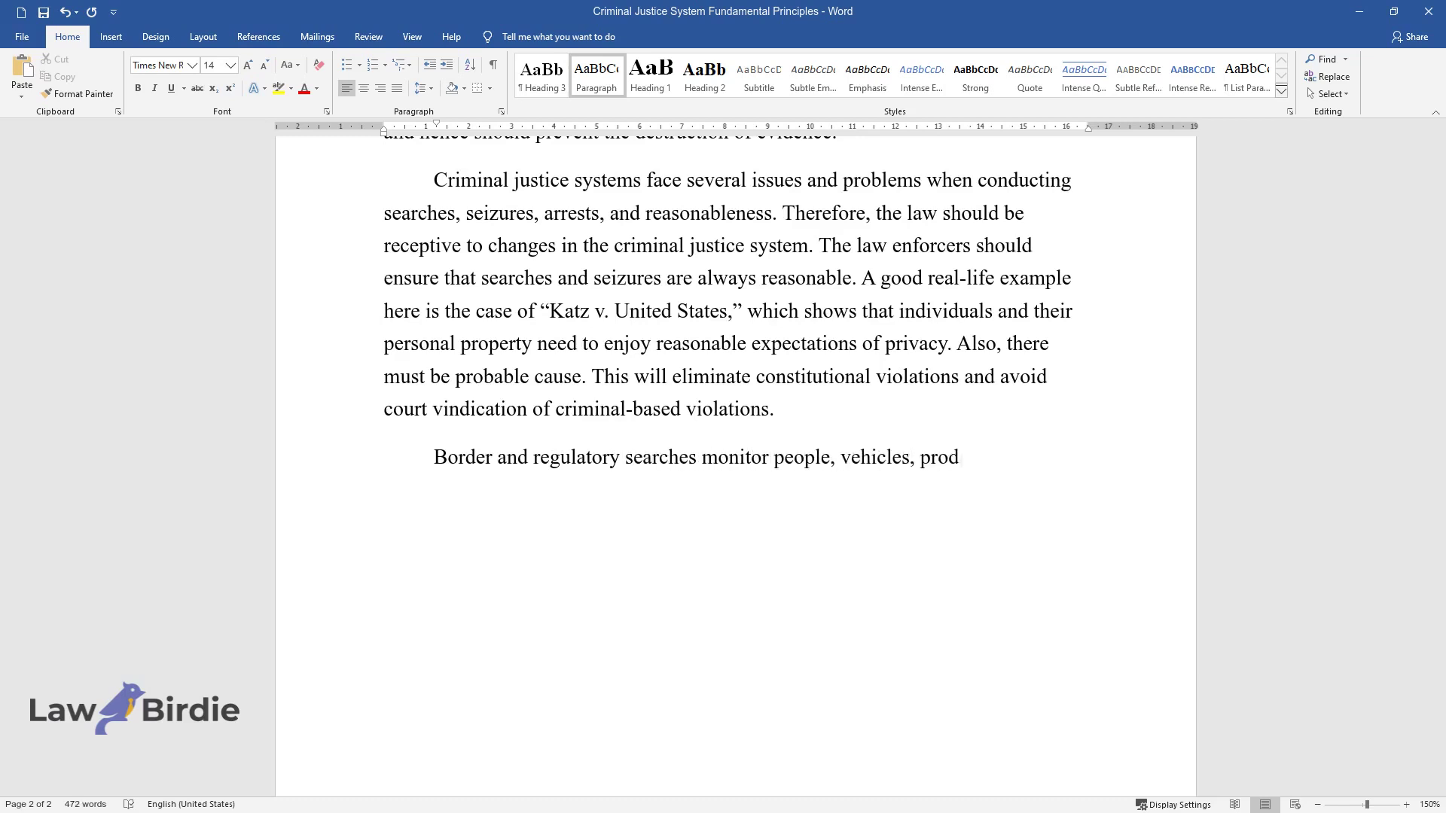
text(ucts, and other contraband. The routine searches at the borders do not require warrants but)
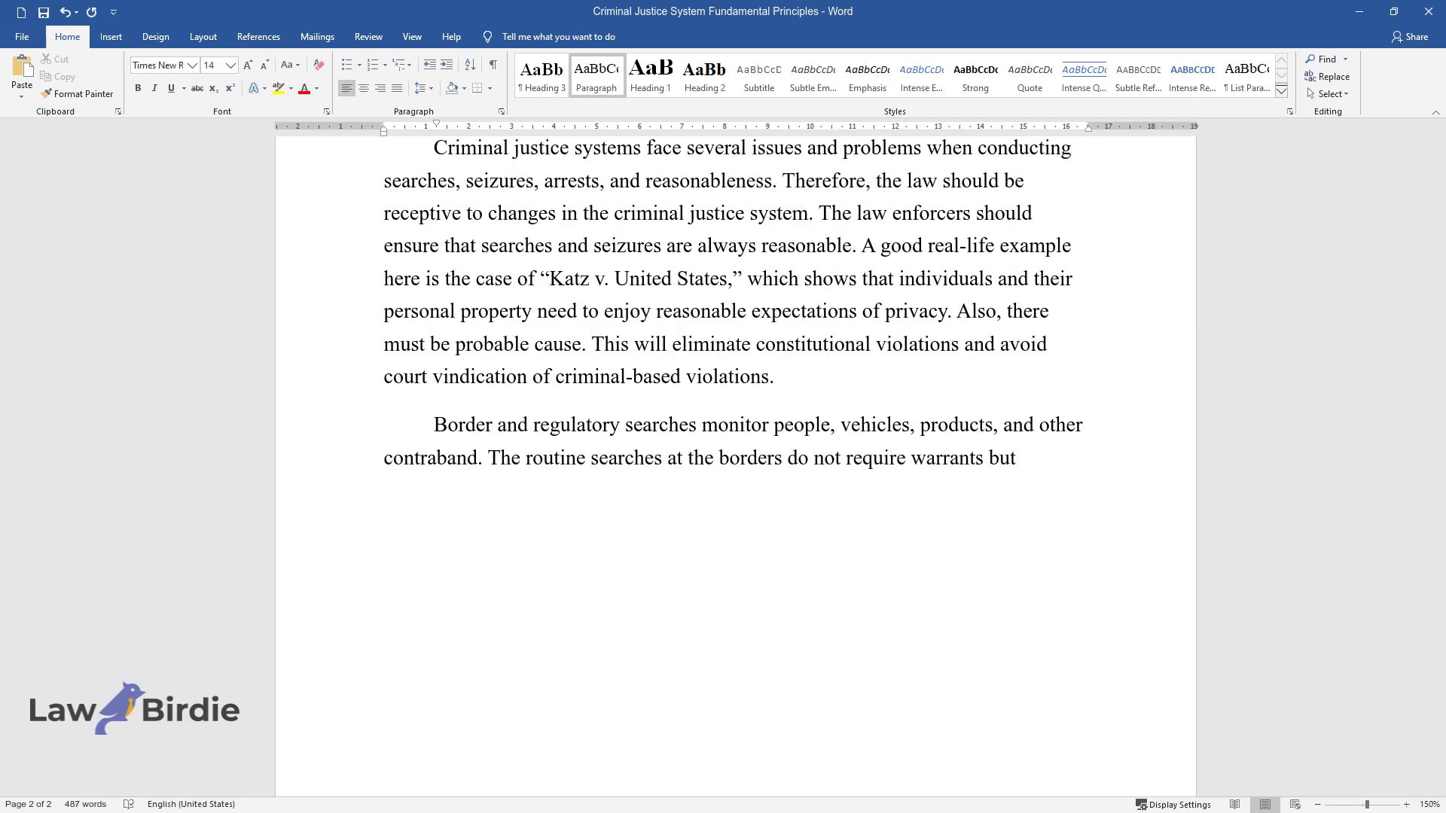
text( are reas)
text(onable. Non-routine searches are based on reasonable s)
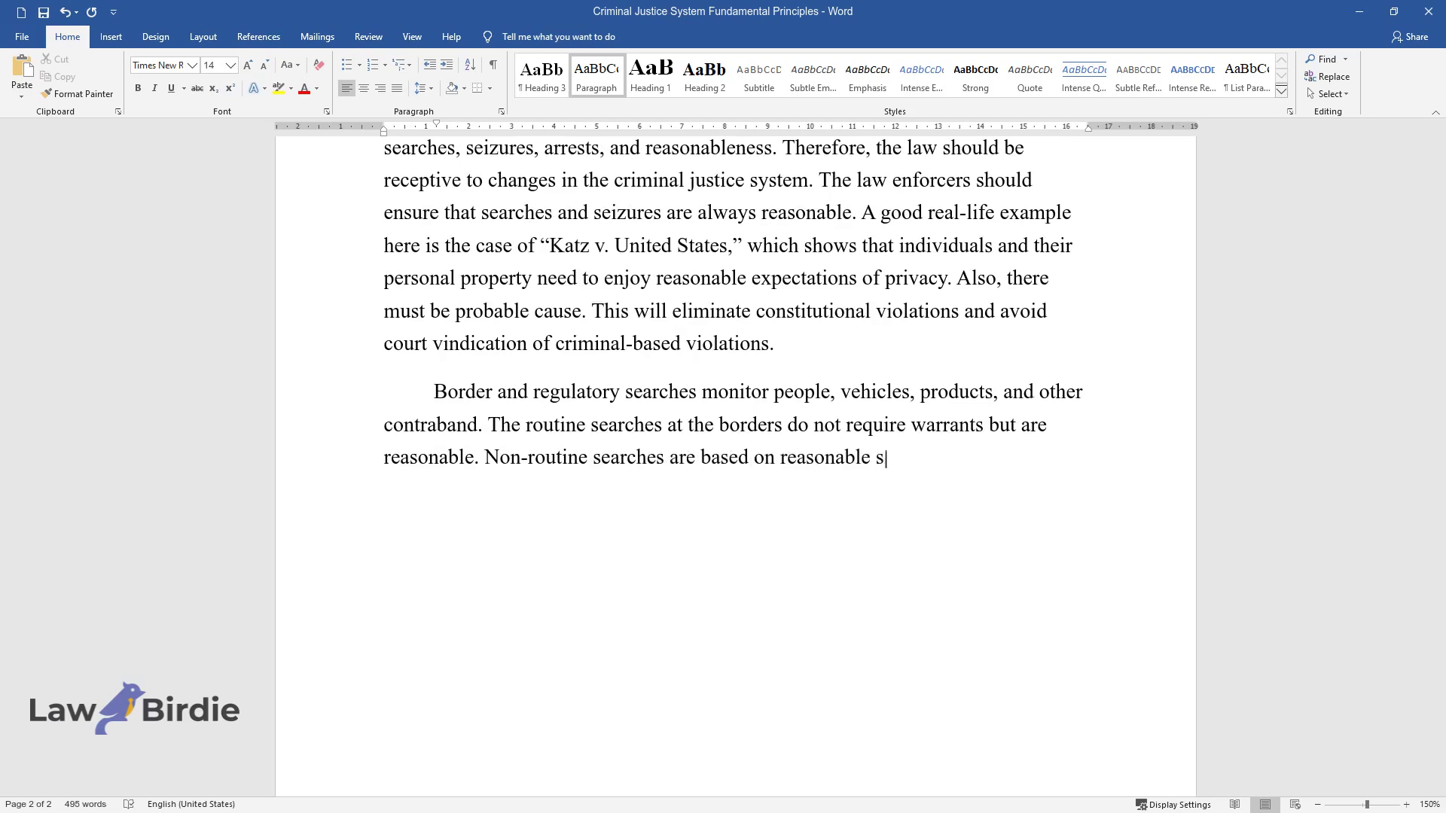
text(uspicions. This plays a major role in)
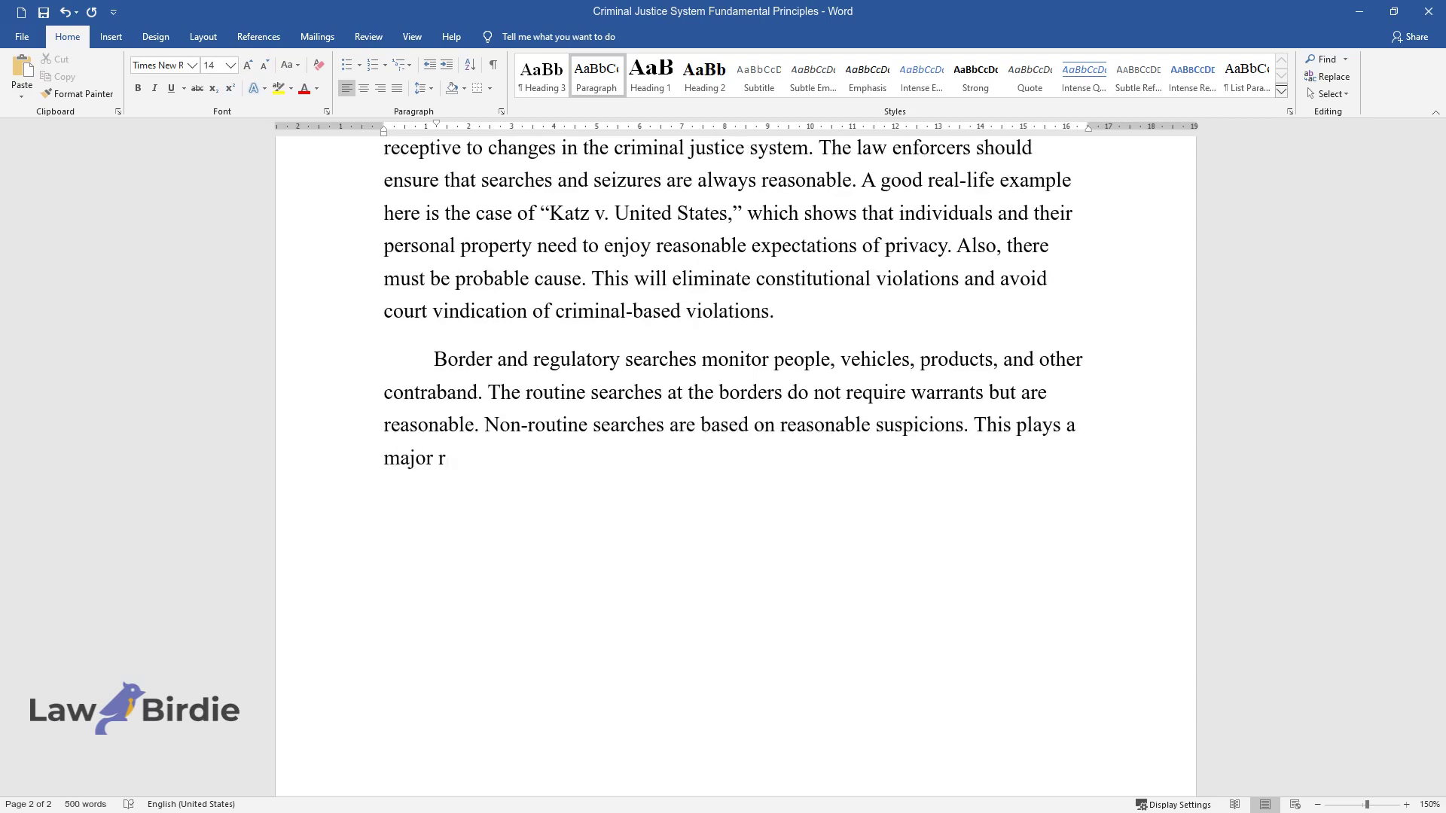
text( the justice system. A r)
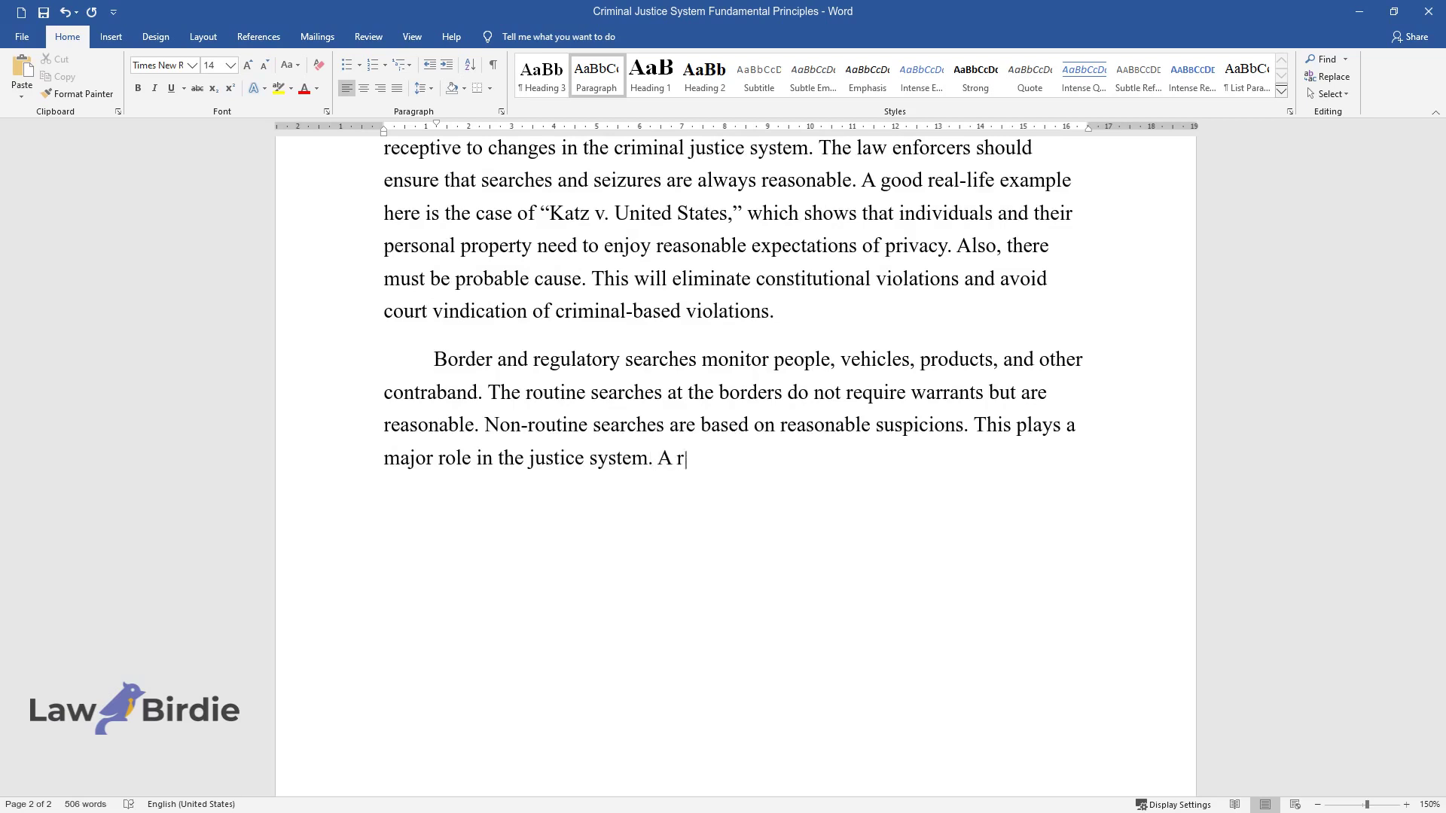
text(easonable suspicion enables arrests and detentions of contrab)
text(and products, drug smugglers, as well a)
text(s terrorists. However, )
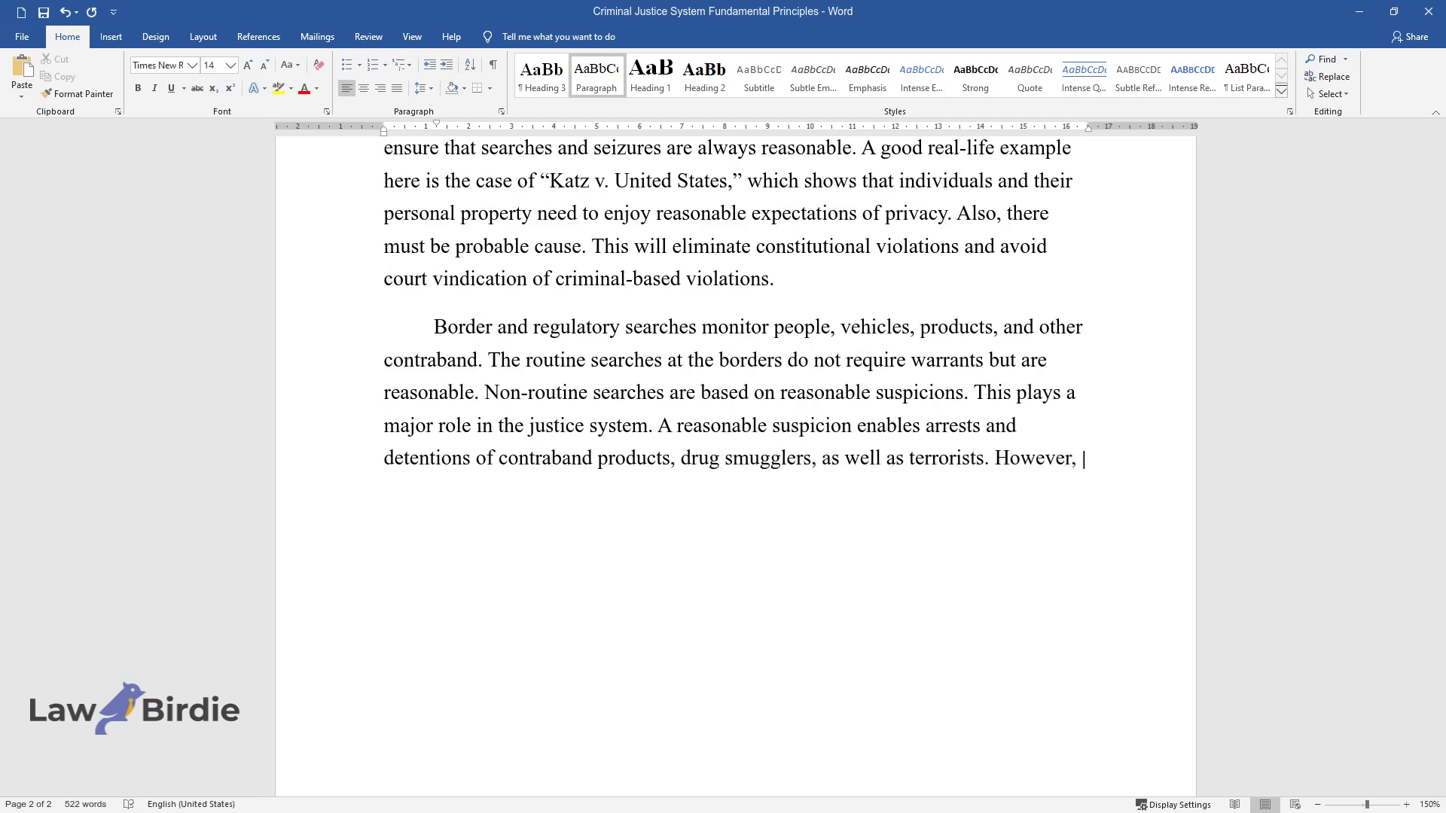
text(under the Fourth Amendment, they are not exempted from reasona)
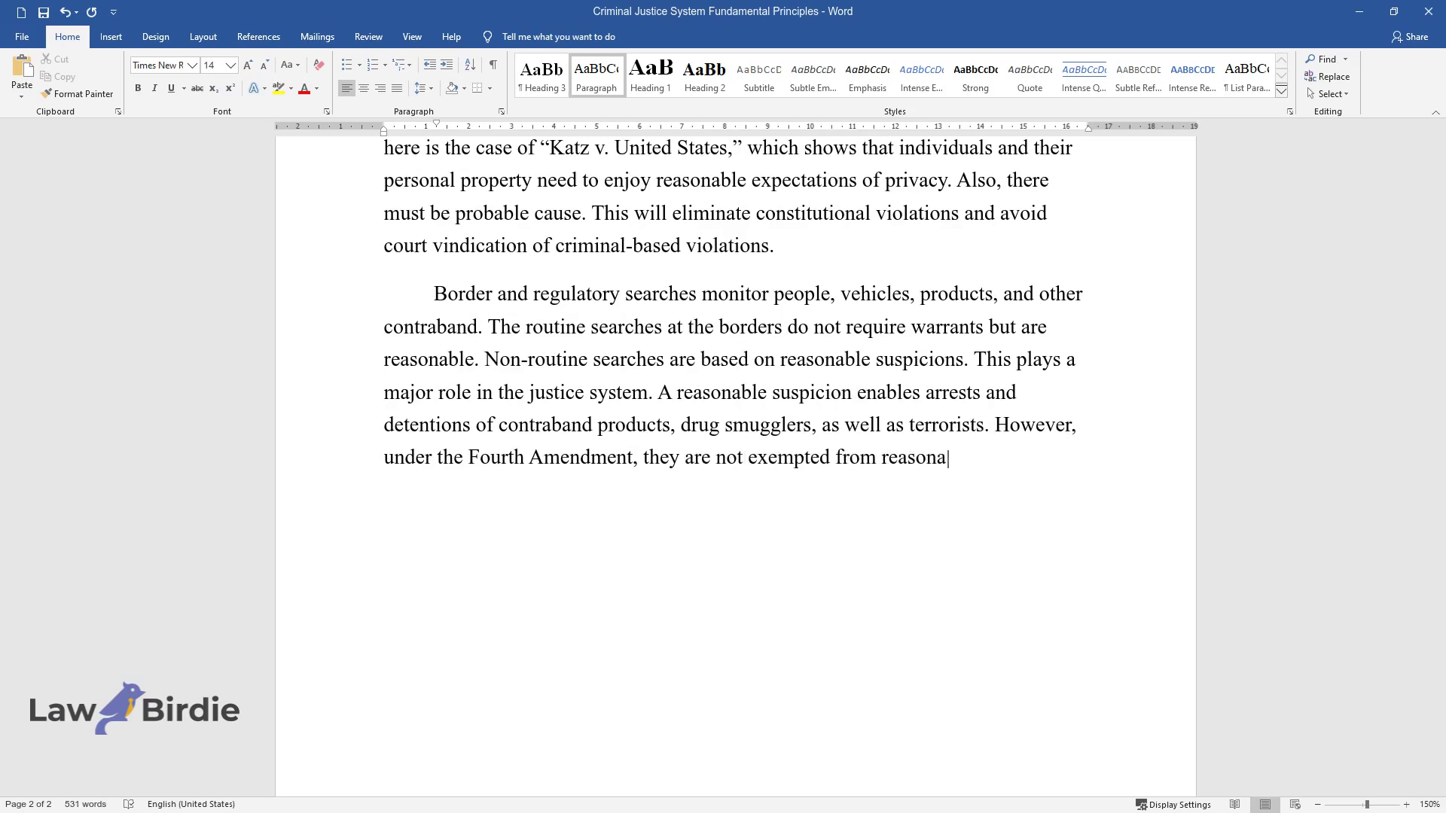
text(bleness.)
key(Return)
text(Border)
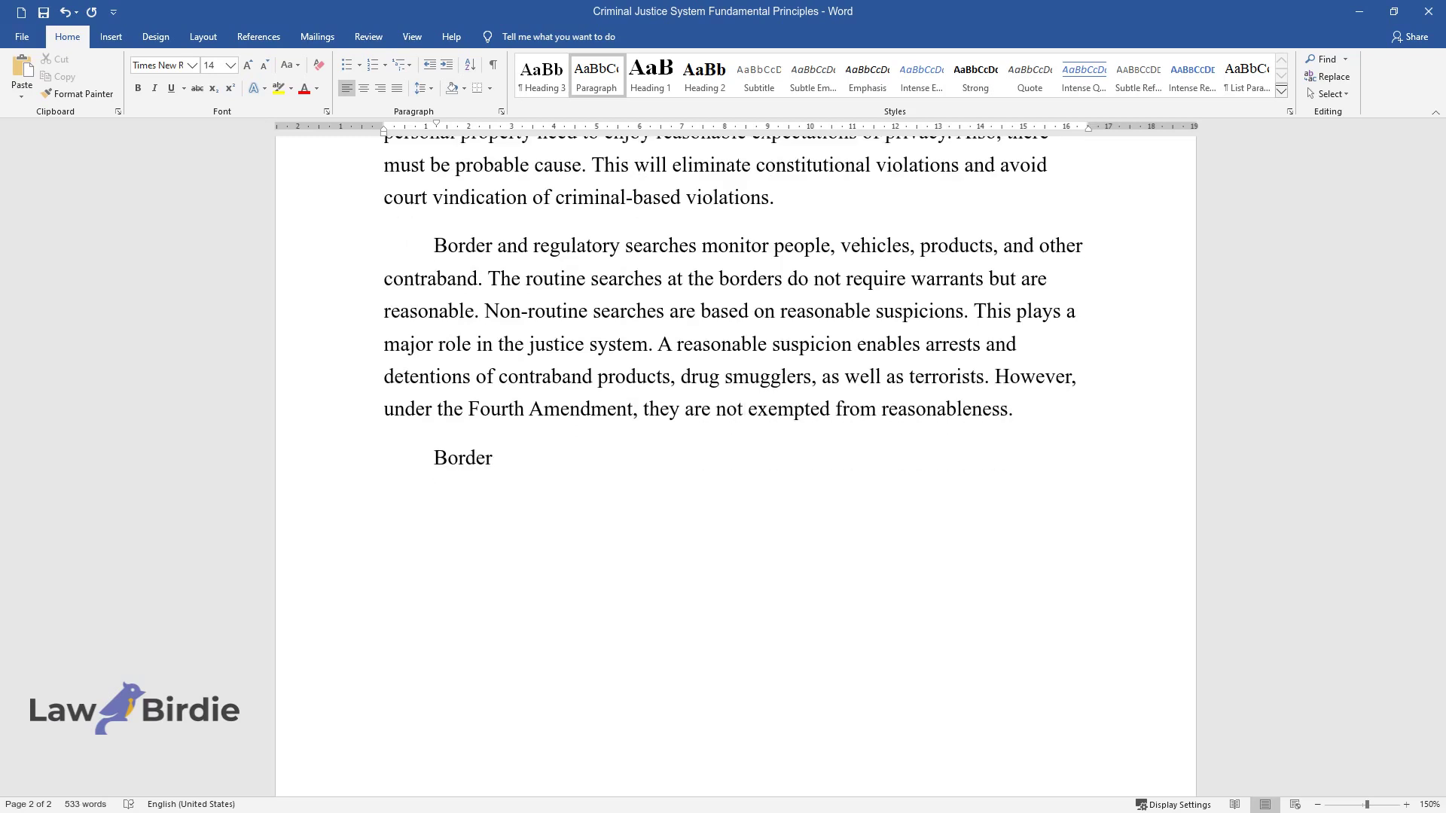
text( security operations should be enh)
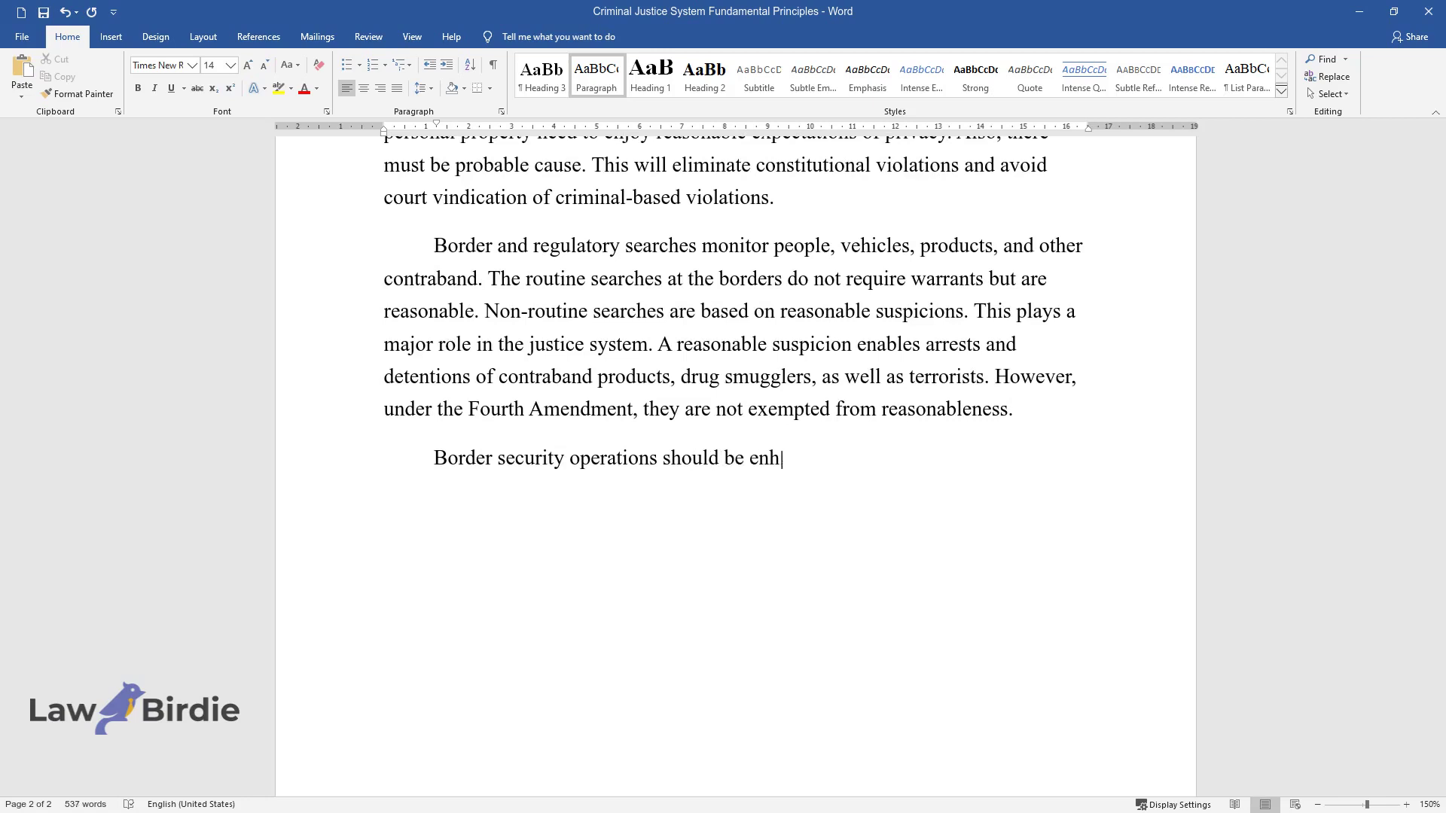
text(anced through substantive changes)
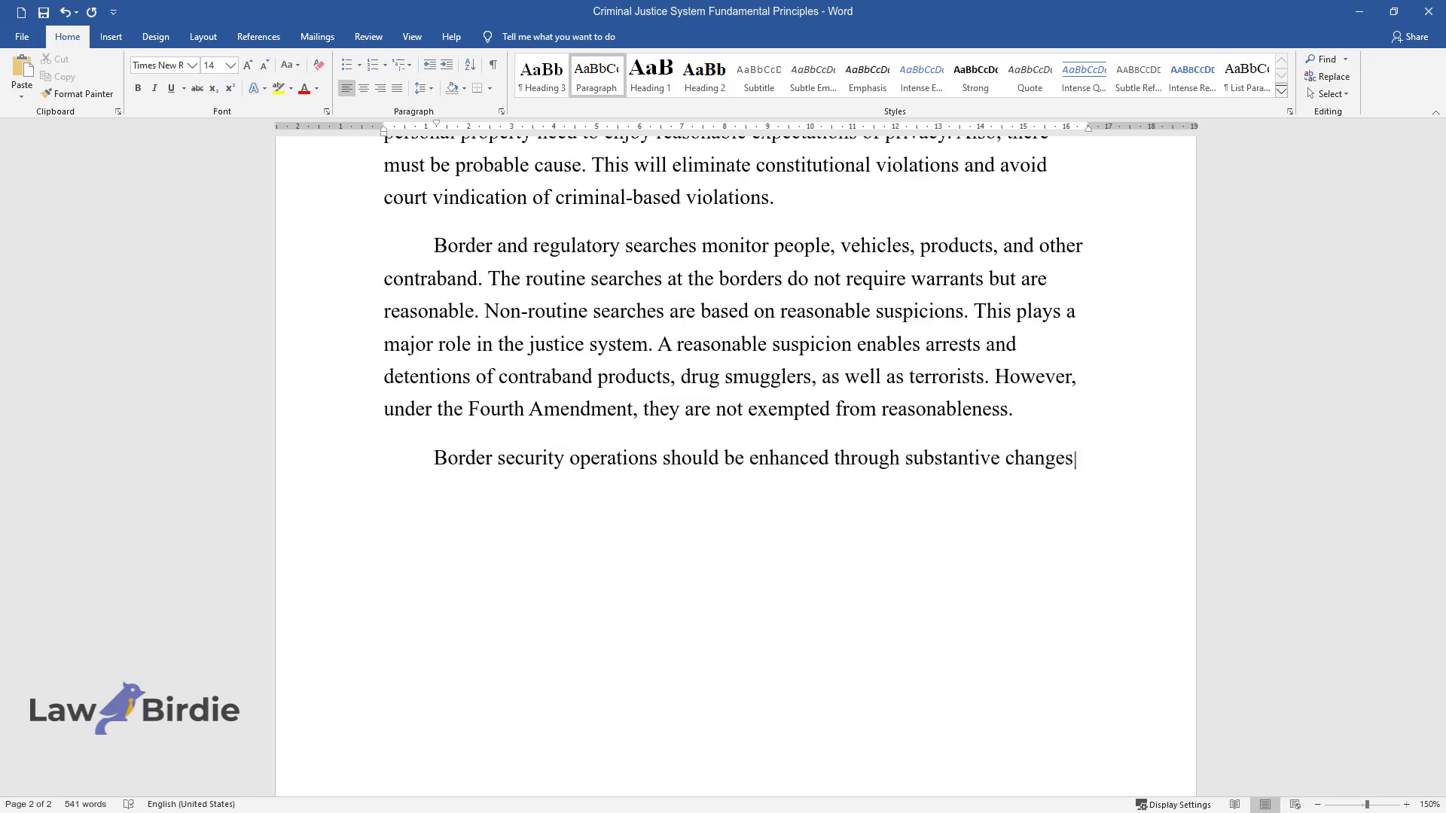
text( in border security operations. T)
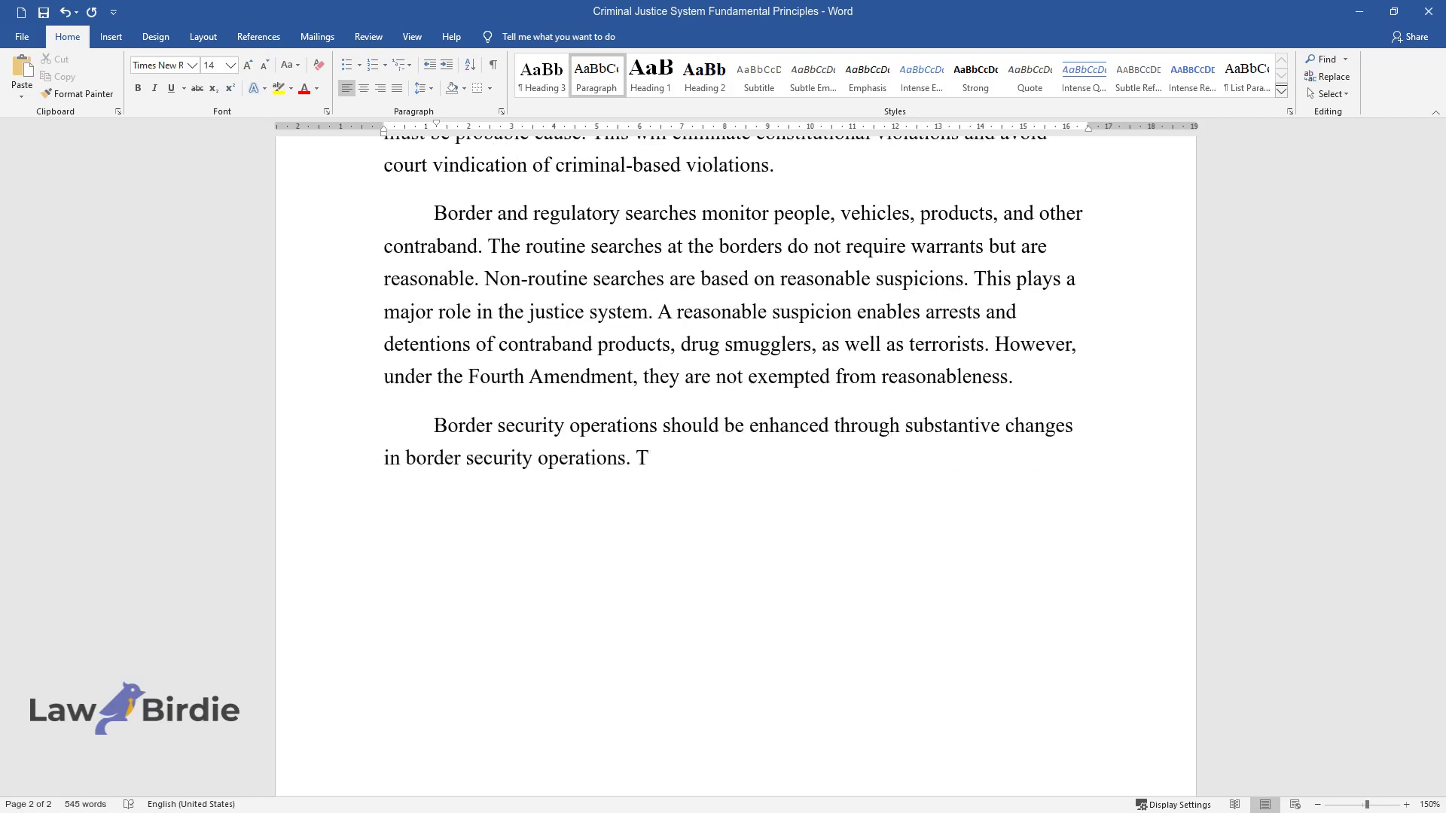
text(his can be achieved through the ut)
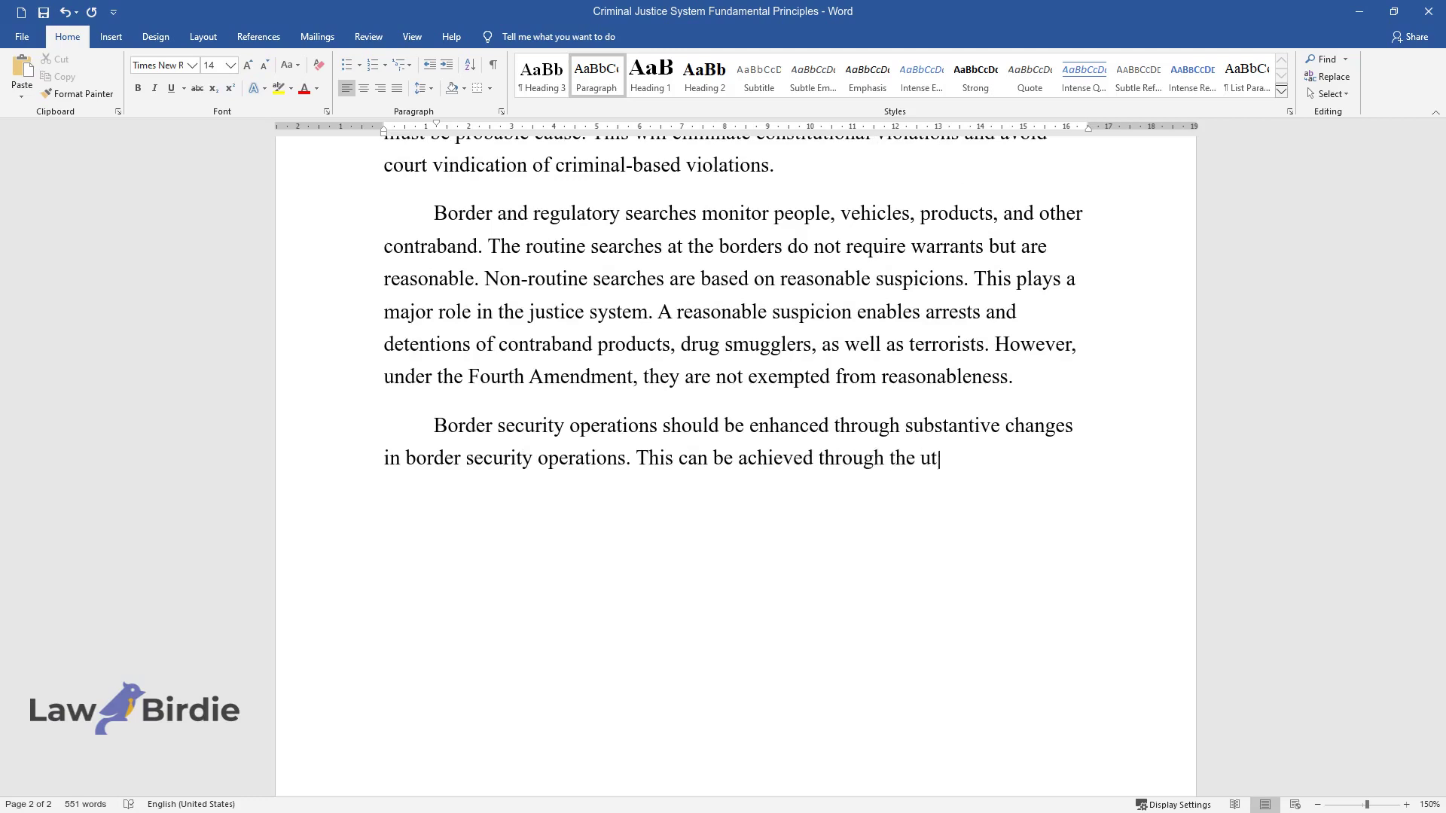
text(ilization of the best technologies)
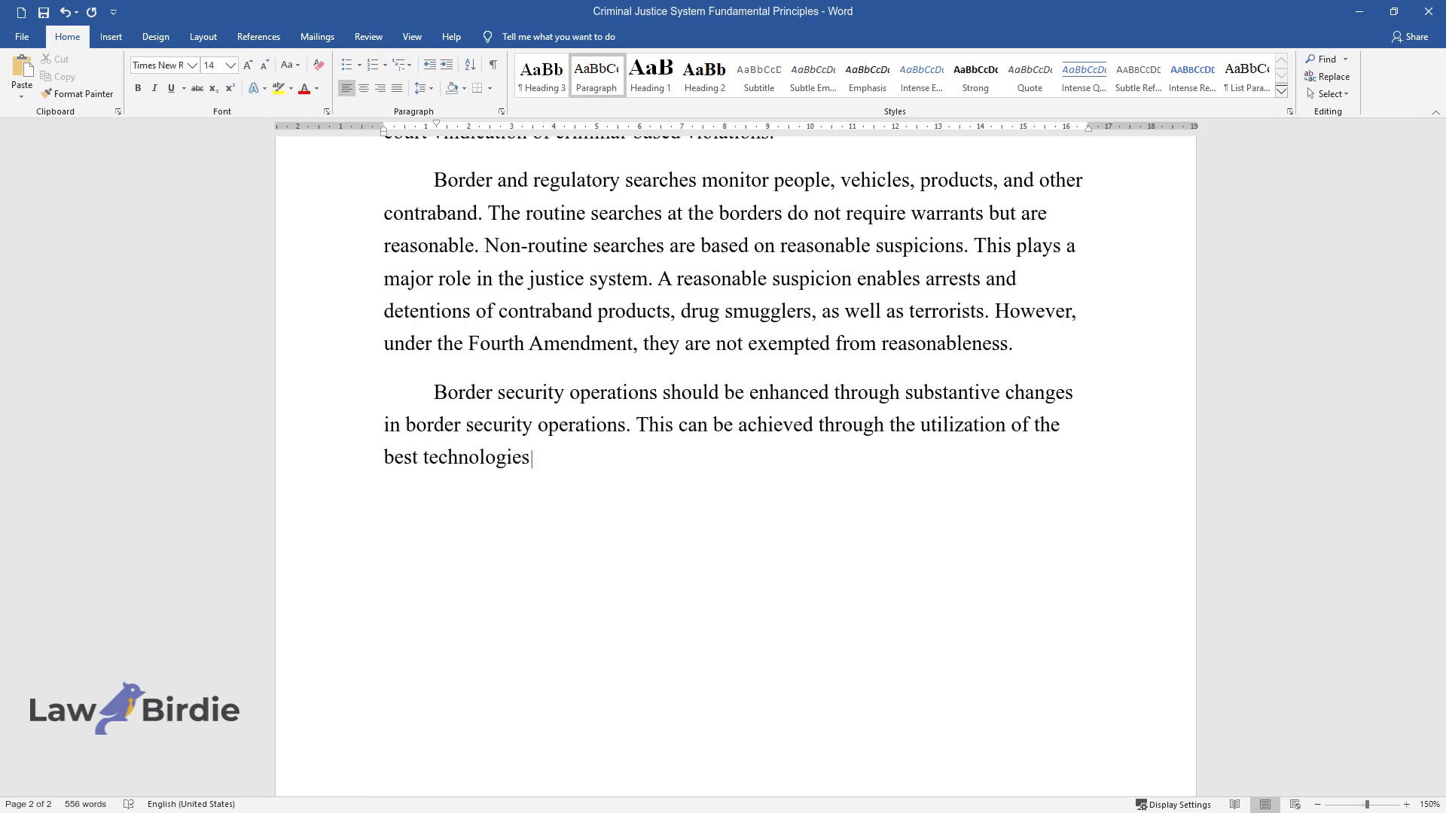
text( to enable the interception of co)
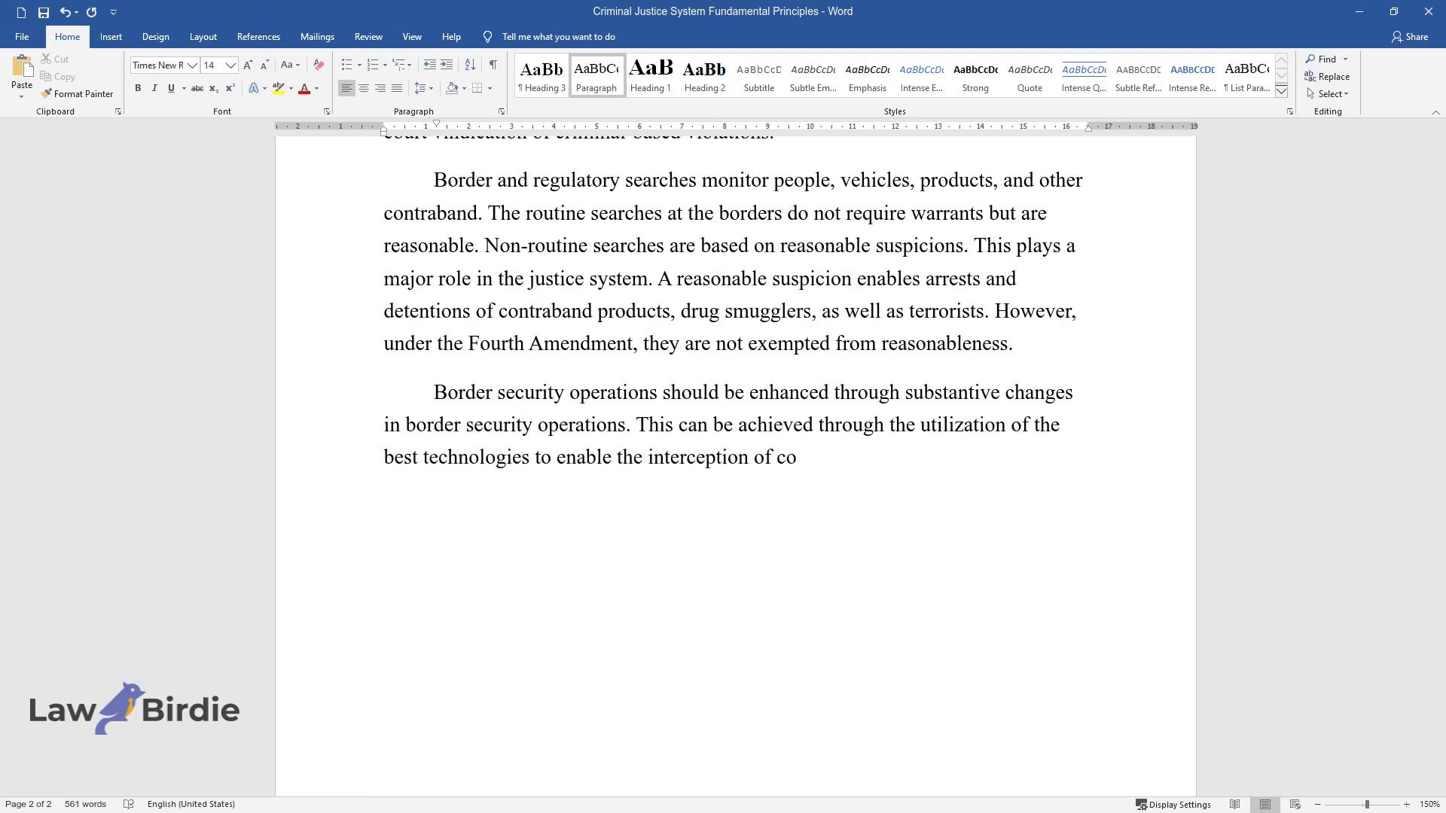
text(ntraband products, terrorists, an)
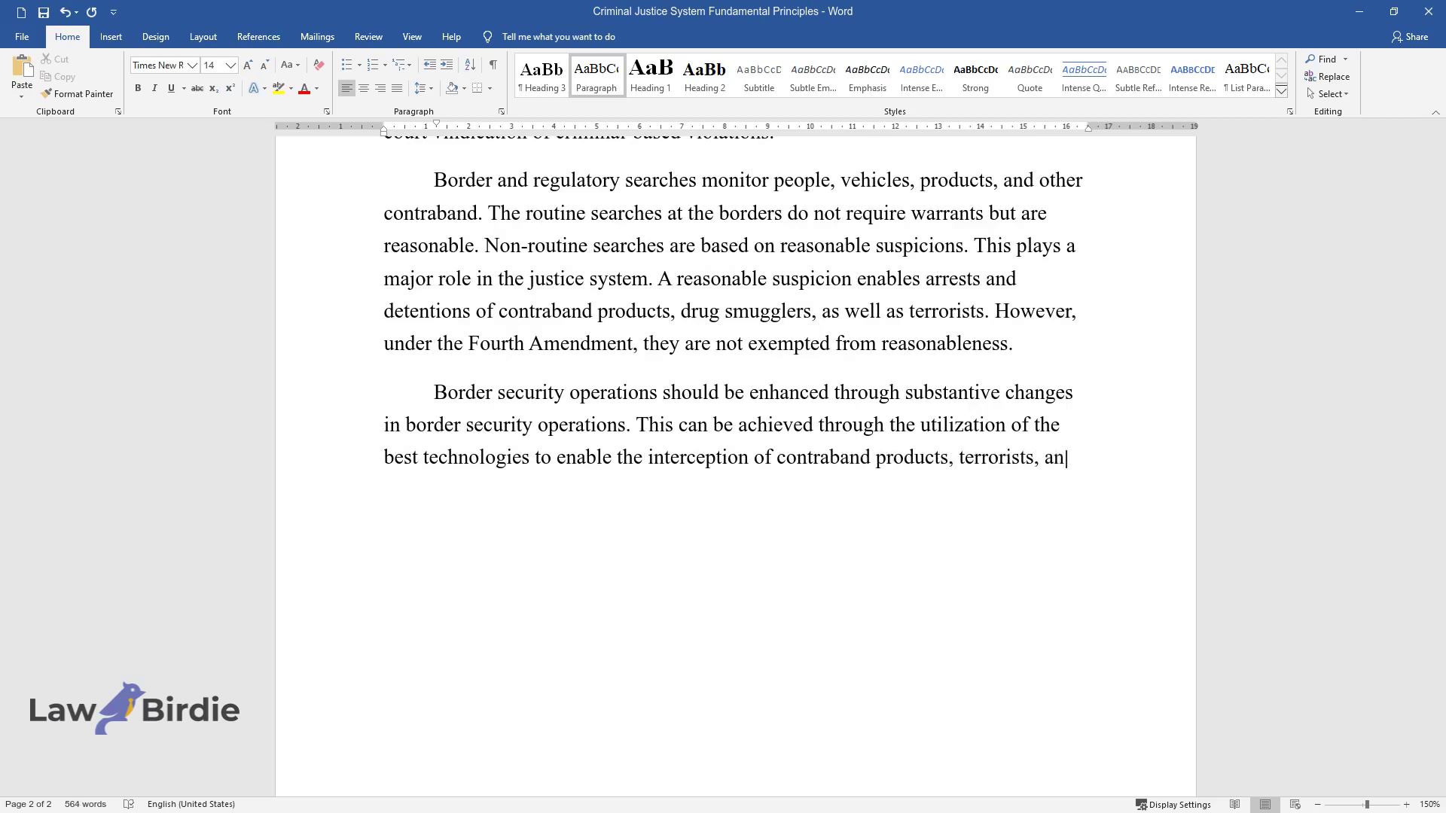
text(d smugglers. Also, strategic impro)
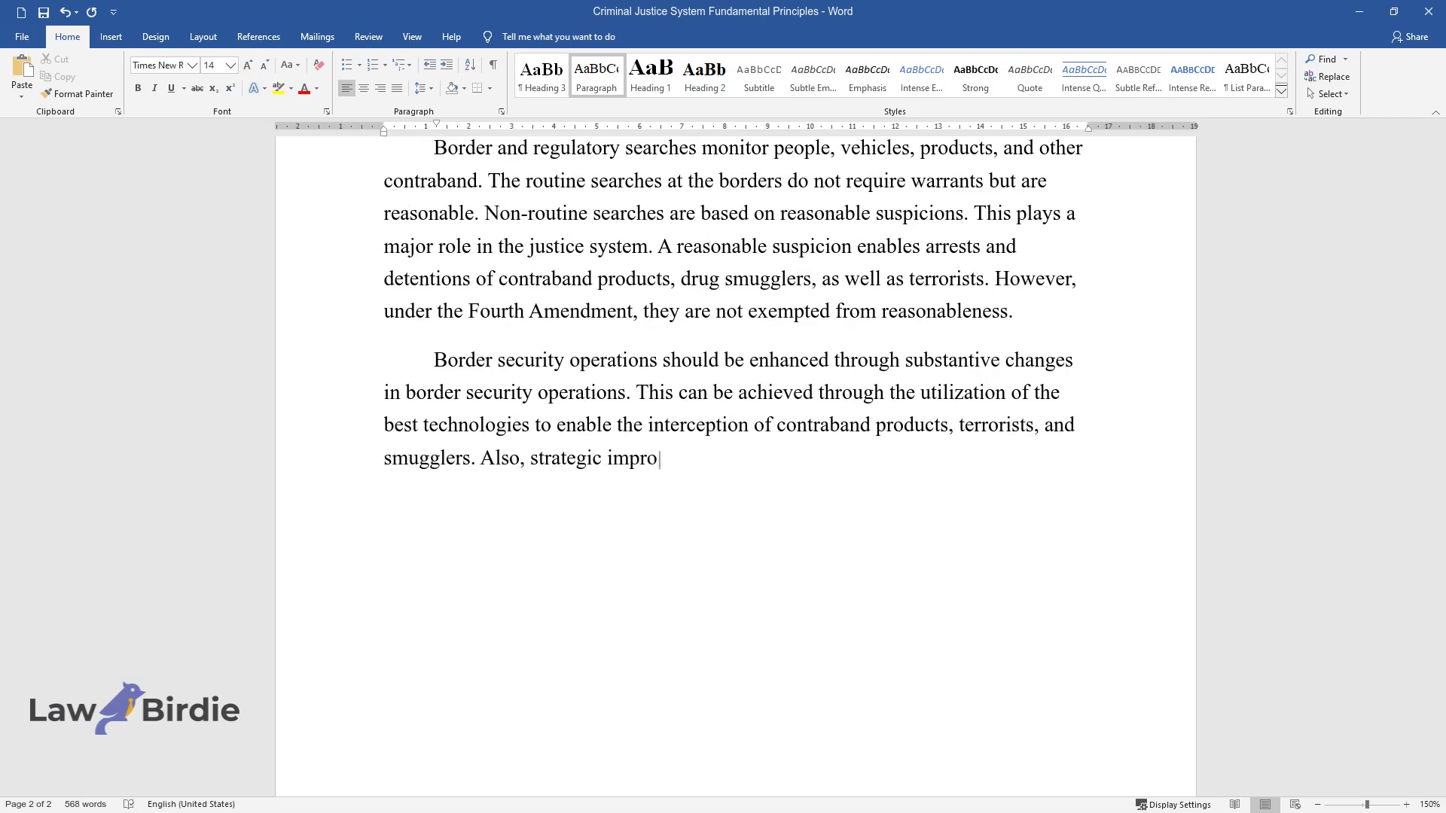
text(vements in terrorist intelligence)
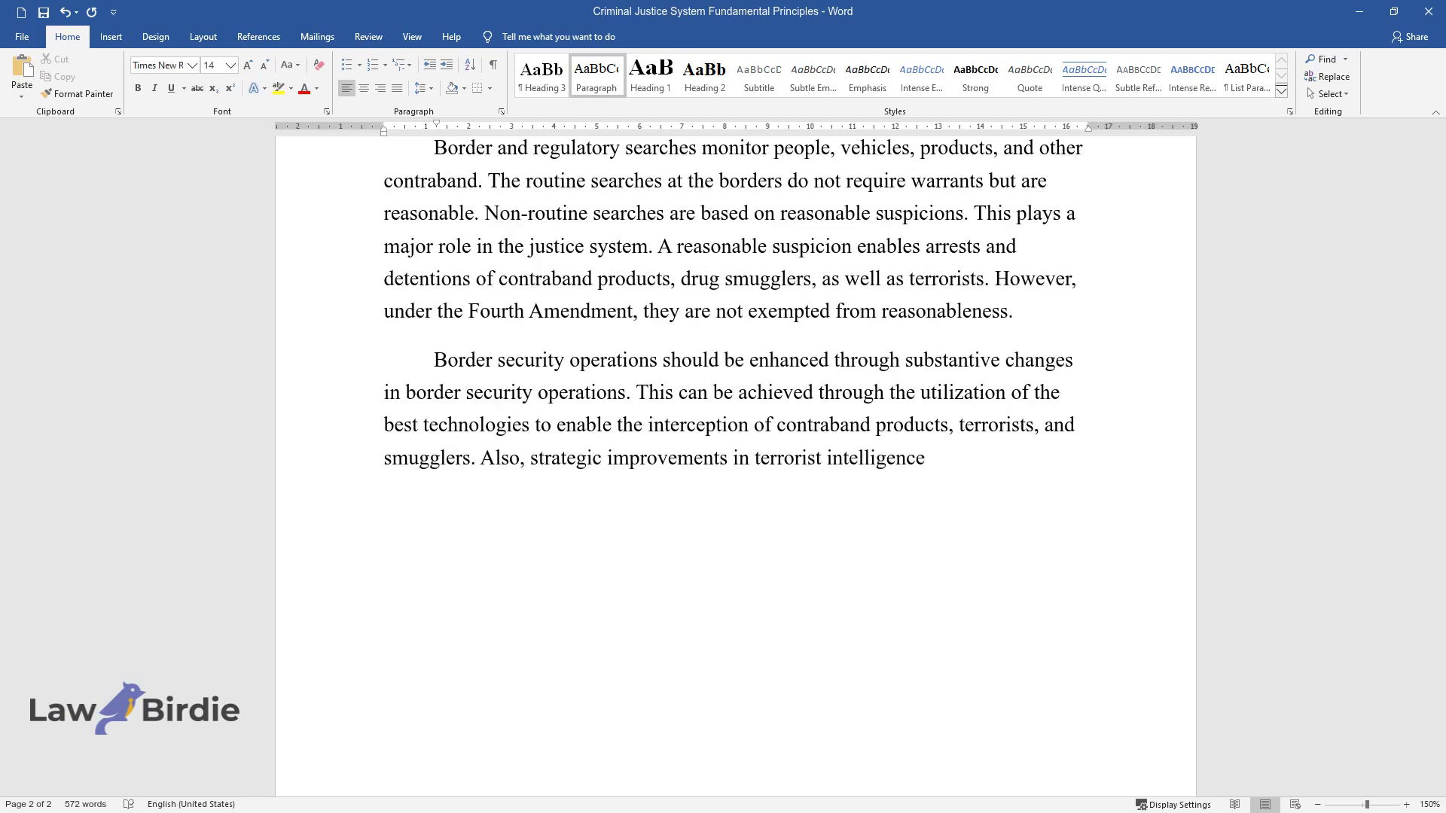
text( and law enforcement operations s)
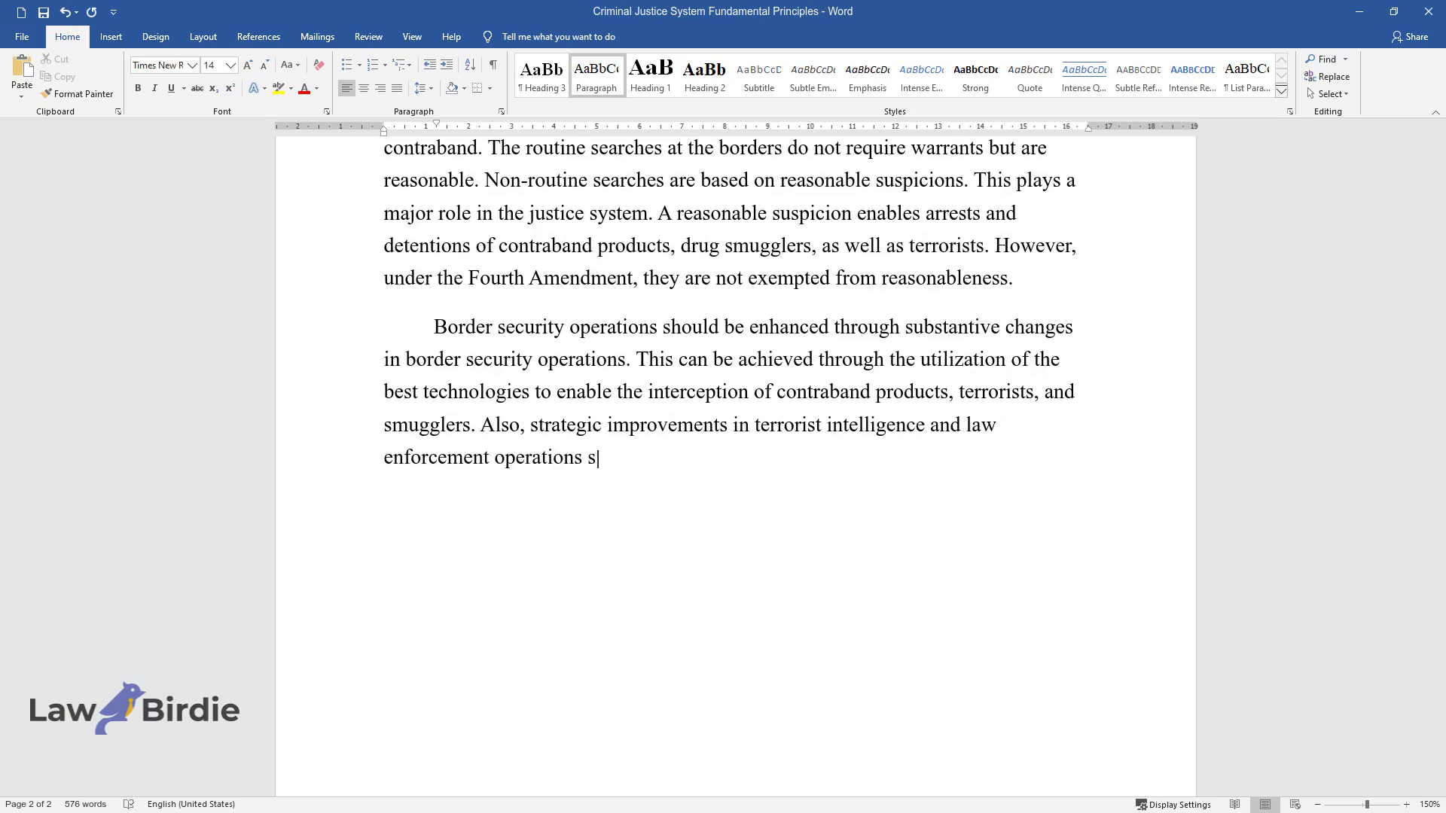
text(hould be enhanced. Finally, colla)
text(boration with international agenc)
text(ies and nations should be improved.)
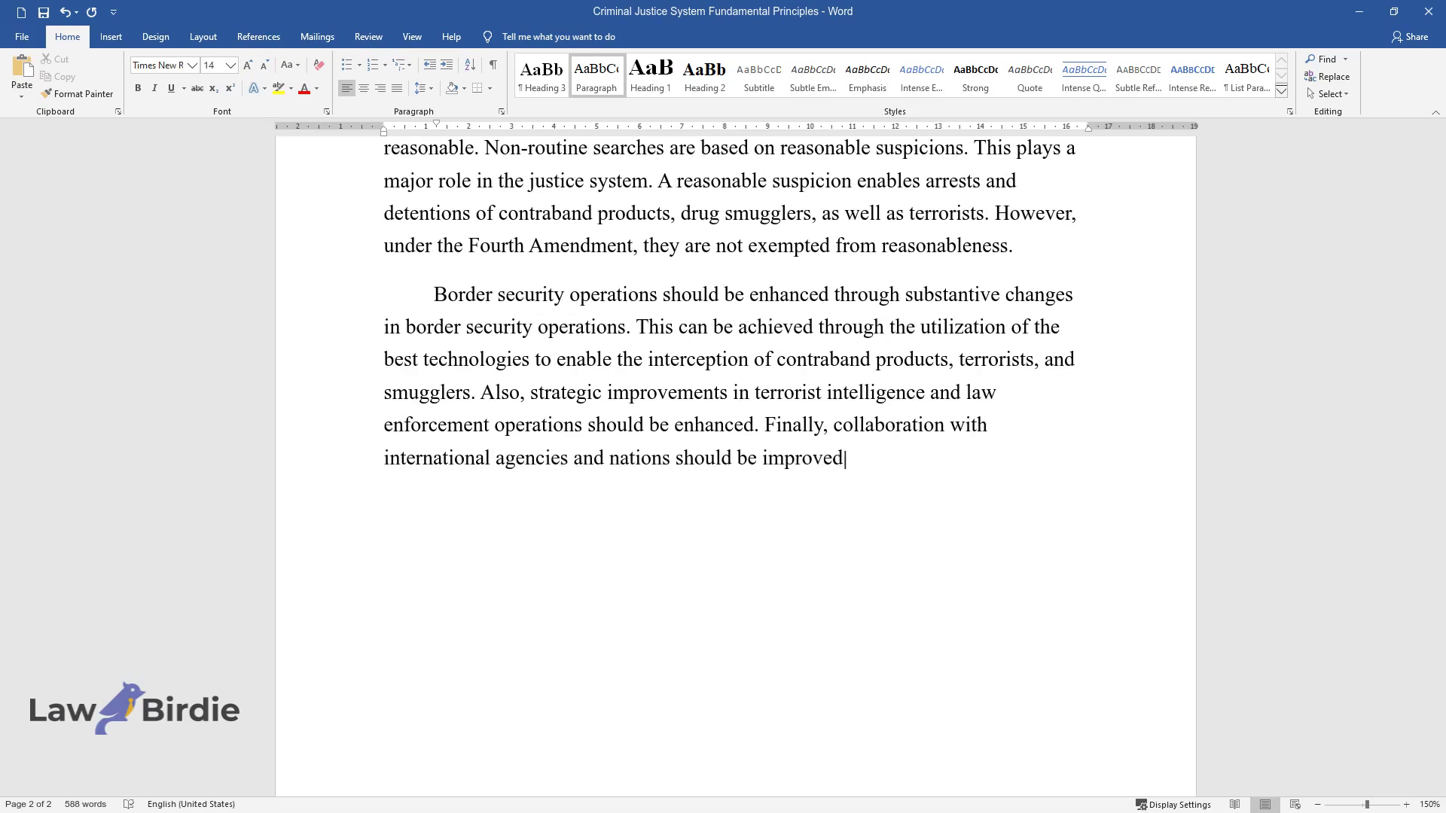
- End the border security paragraph and start a new line for the Conclusion heading
key(Return)
- Type the 'Conclusion' heading and begin 'Searches and seizures are important criminal justice elements.'
text(Conclusion)
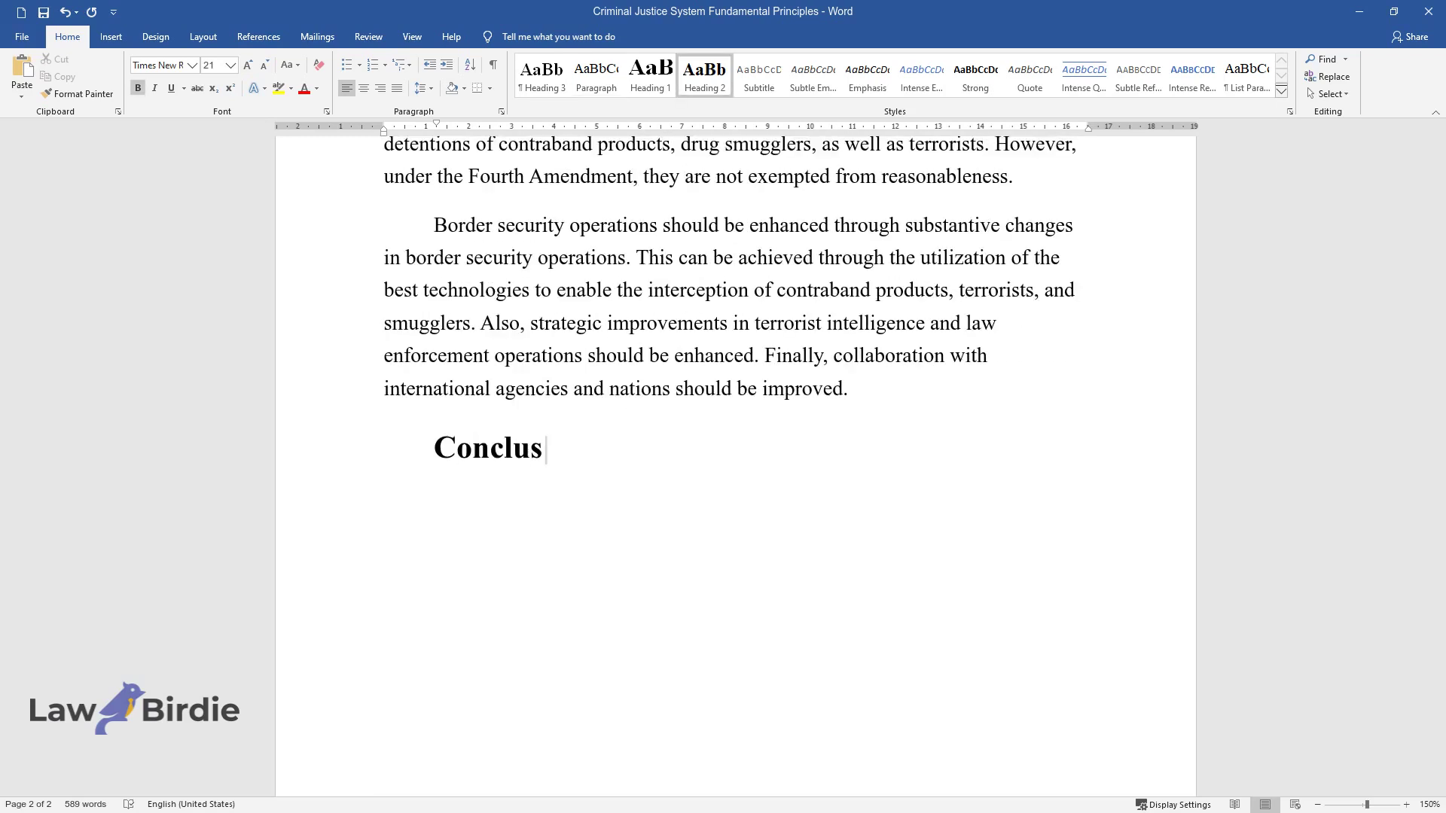
key(Return)
text(Searches )
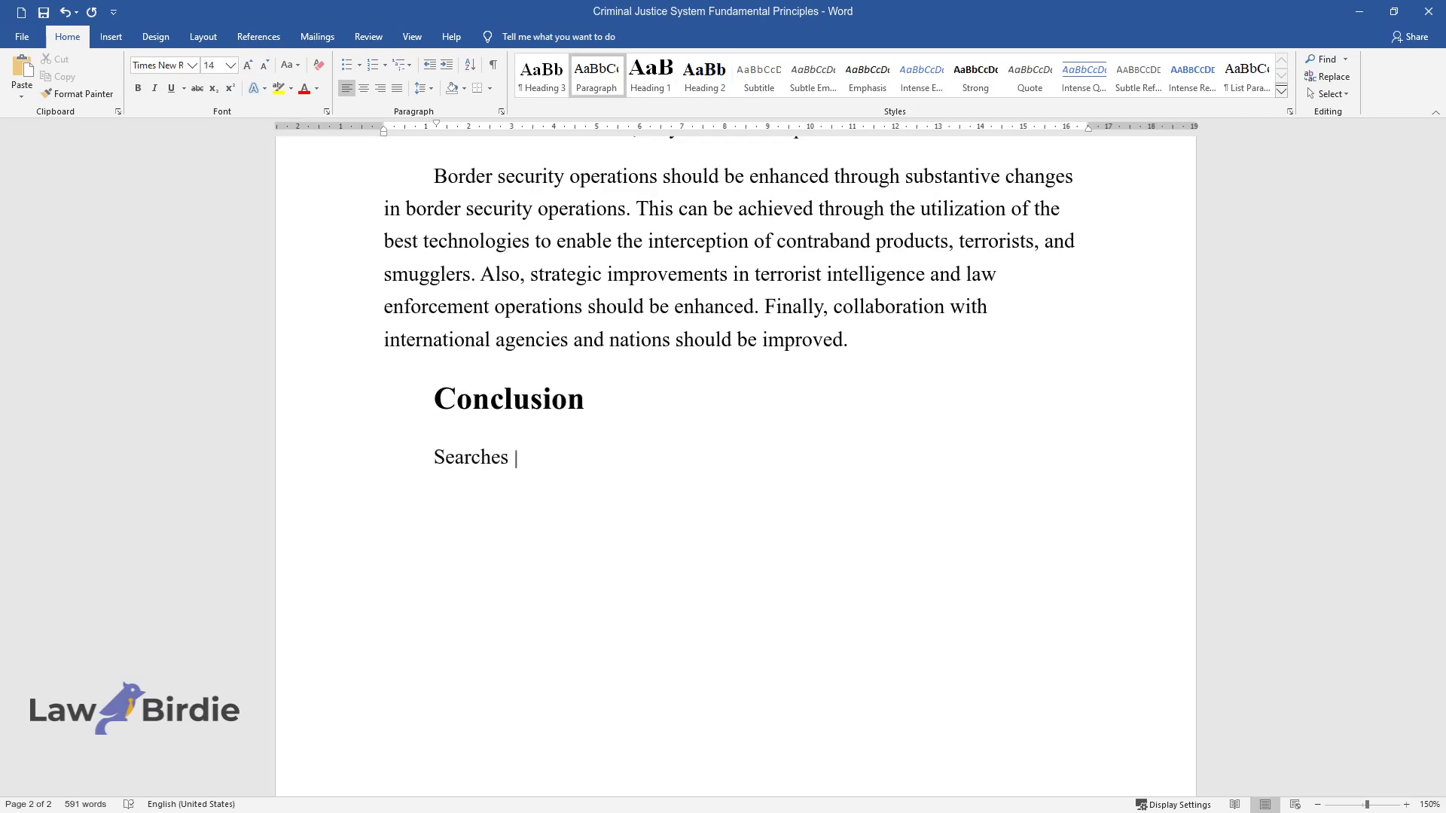
text(and seizures are important crimina)
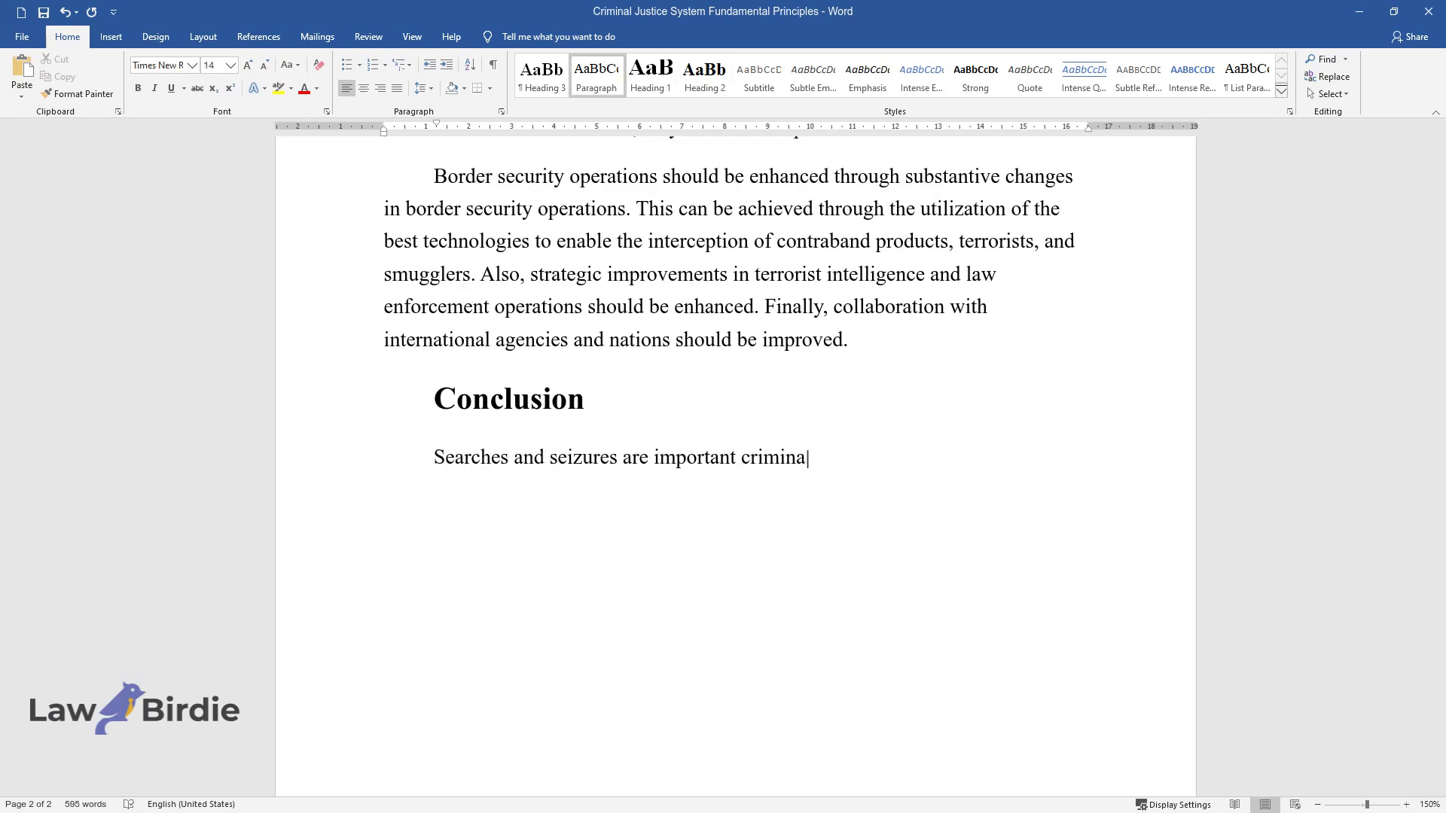
text(l justice elements. Criminal proced)
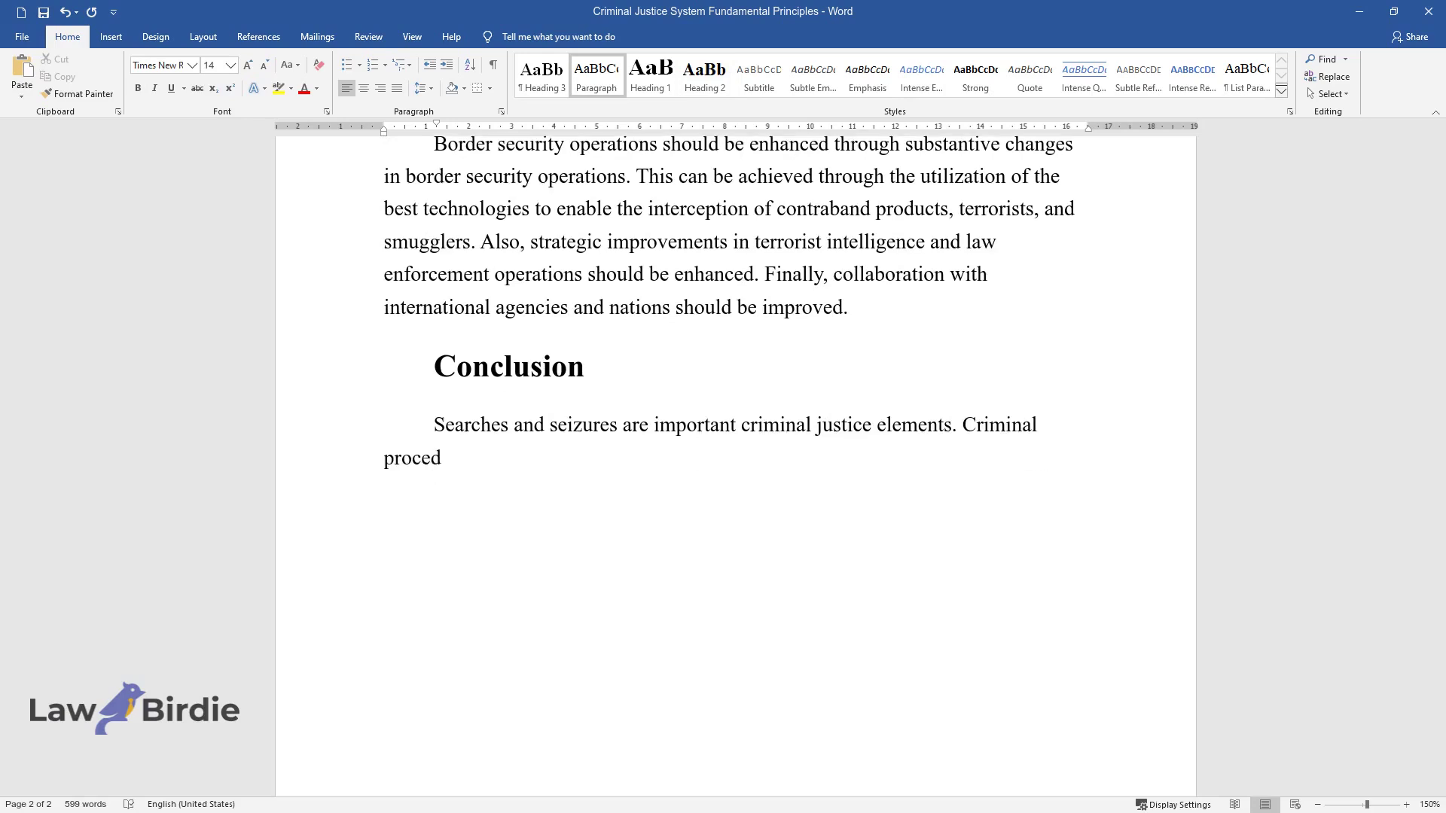
text(ures ensure that searches and seizures are reasonable so that individual rights are not infringed by la)
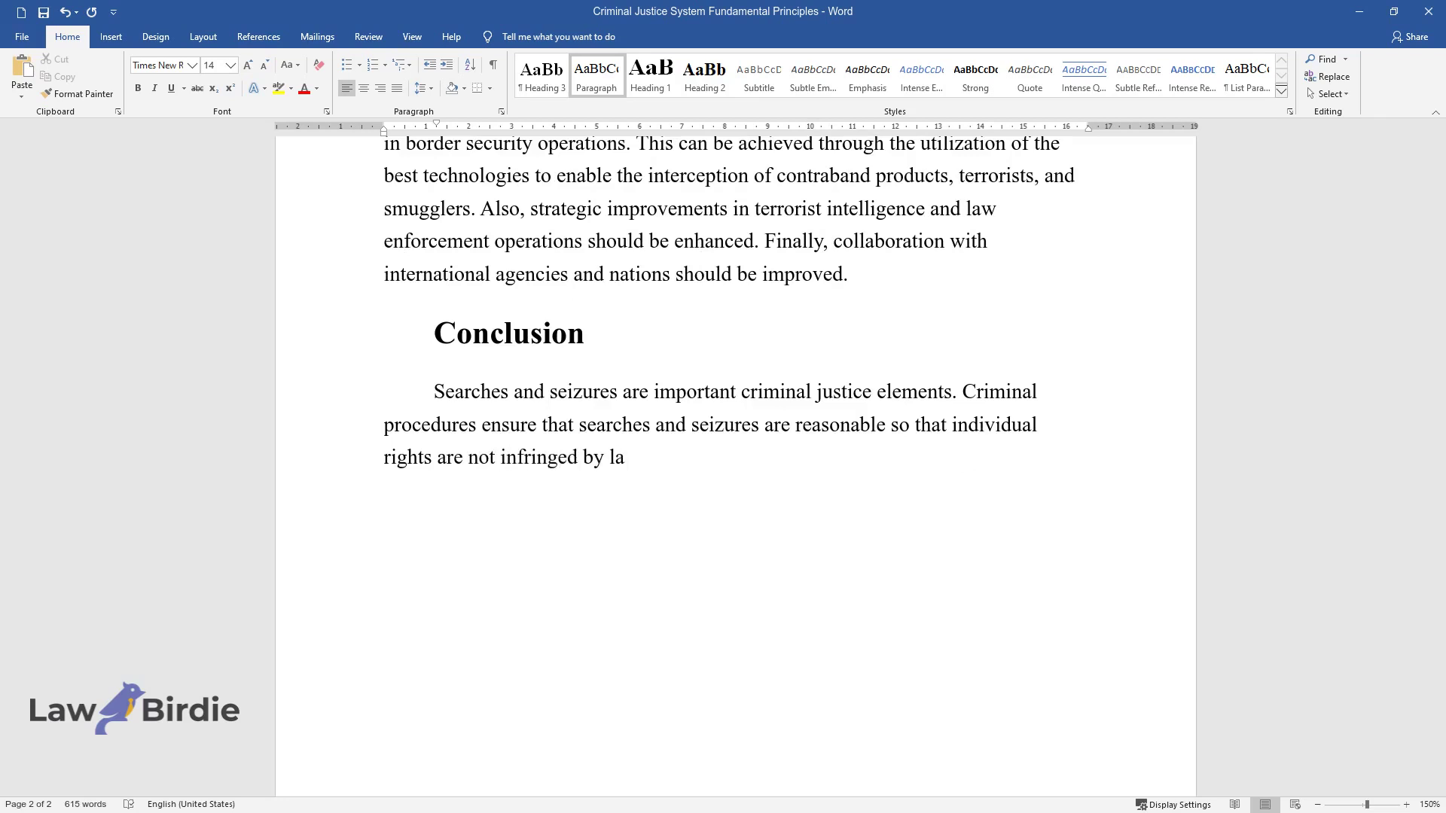
text(w enforcers during the criminal jus)
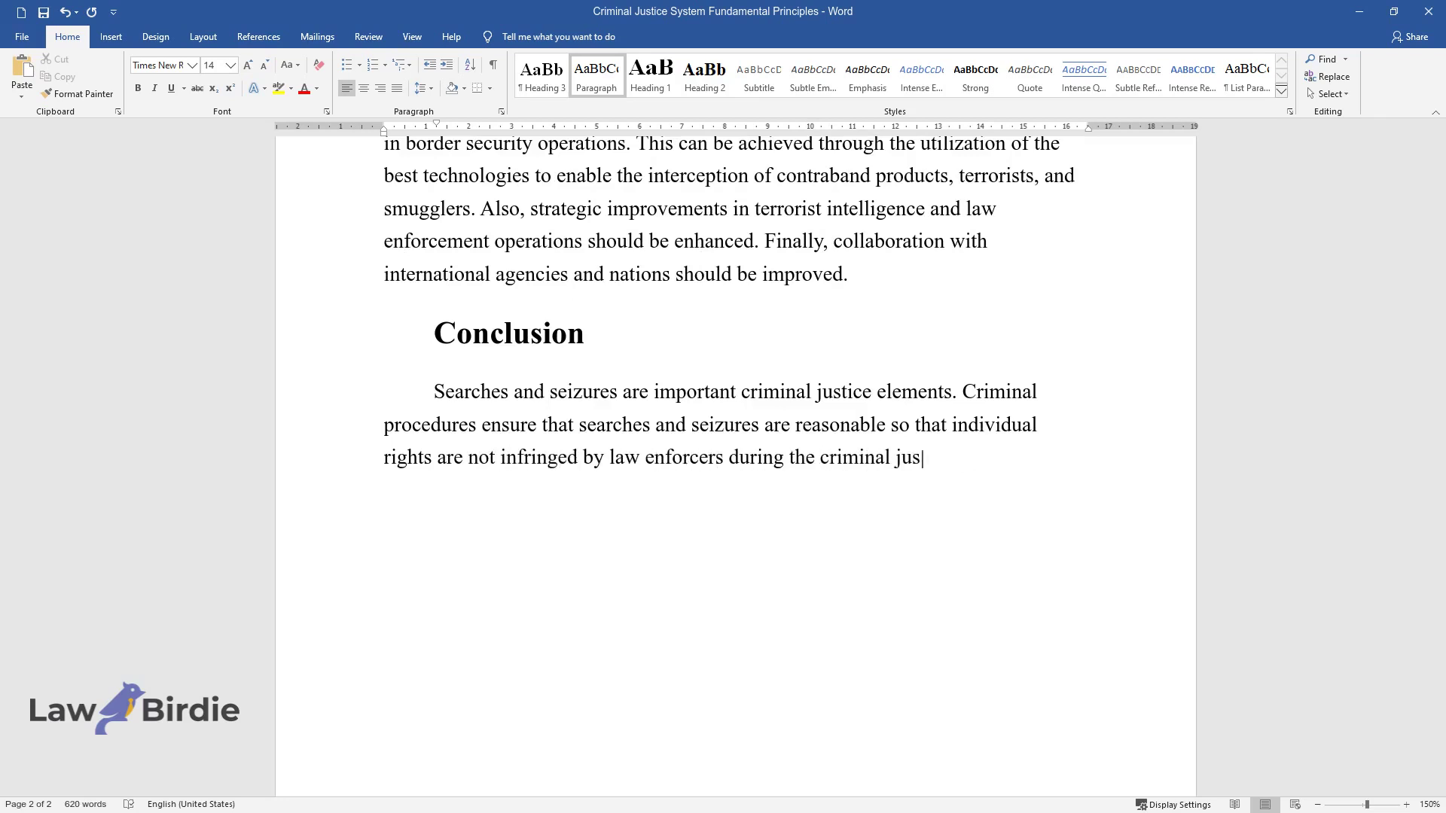
text(tice process. Also, border and regu)
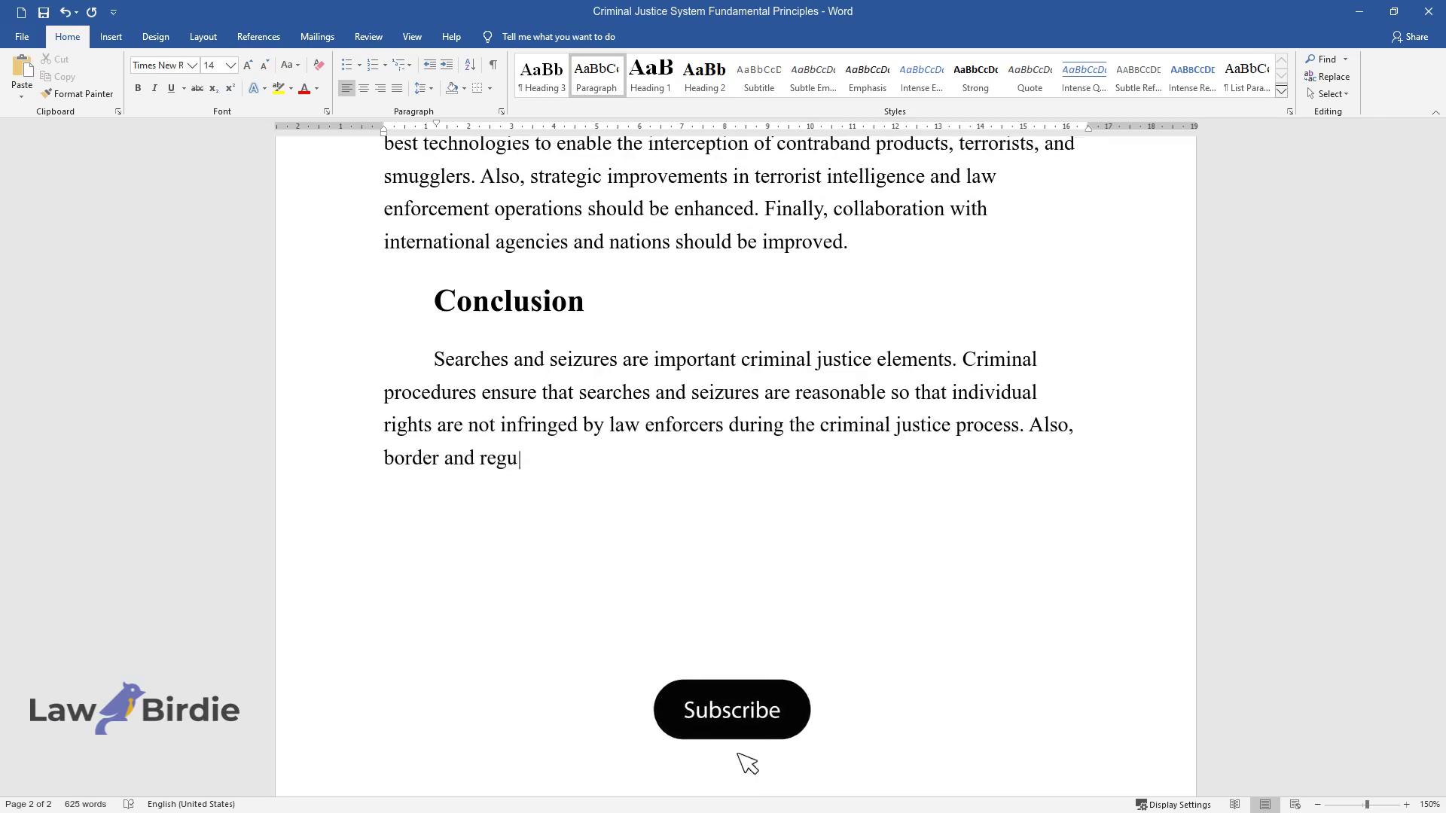
text(latory searches are critical in en)
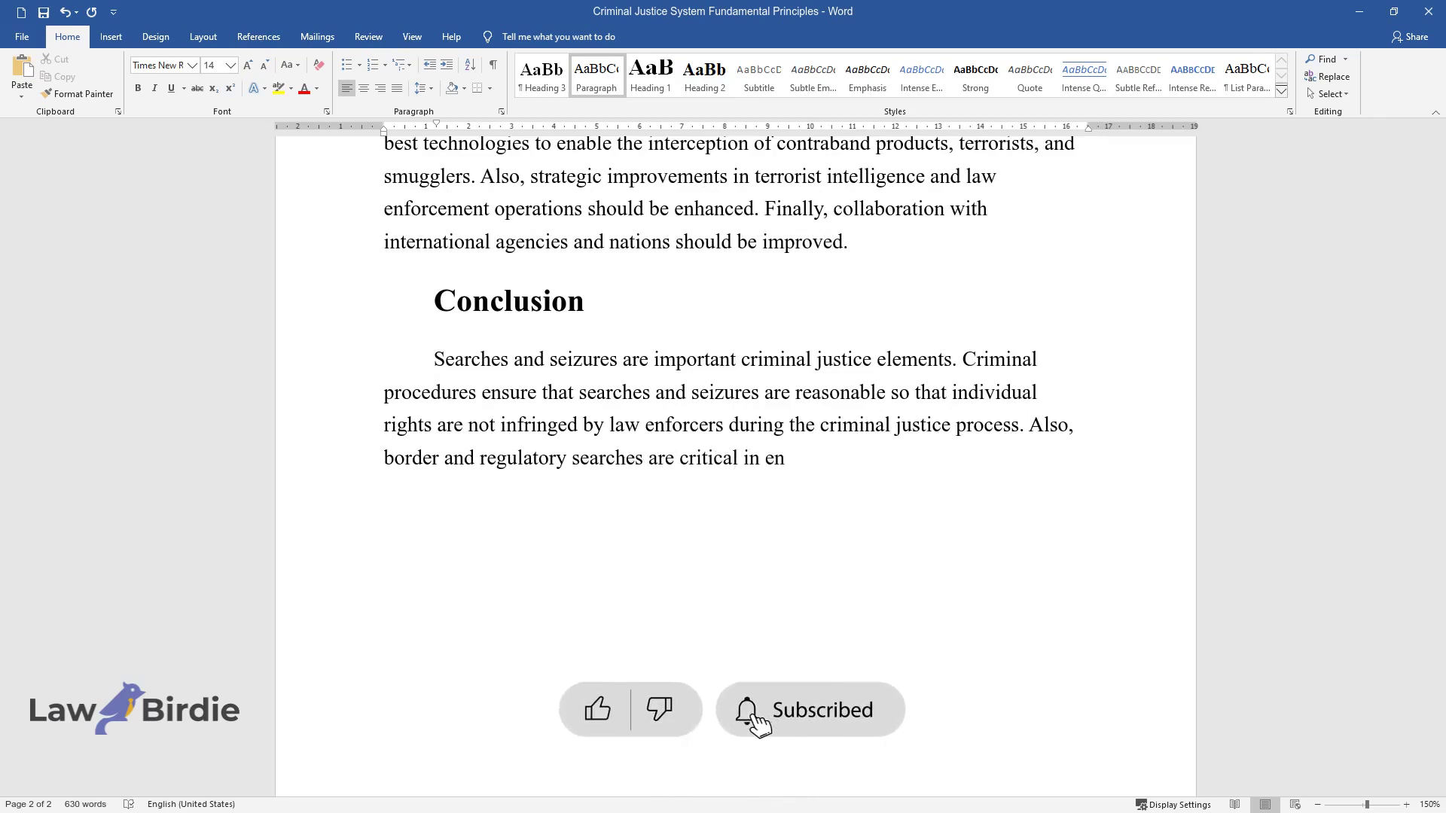
text(suring that a country's criminal ju)
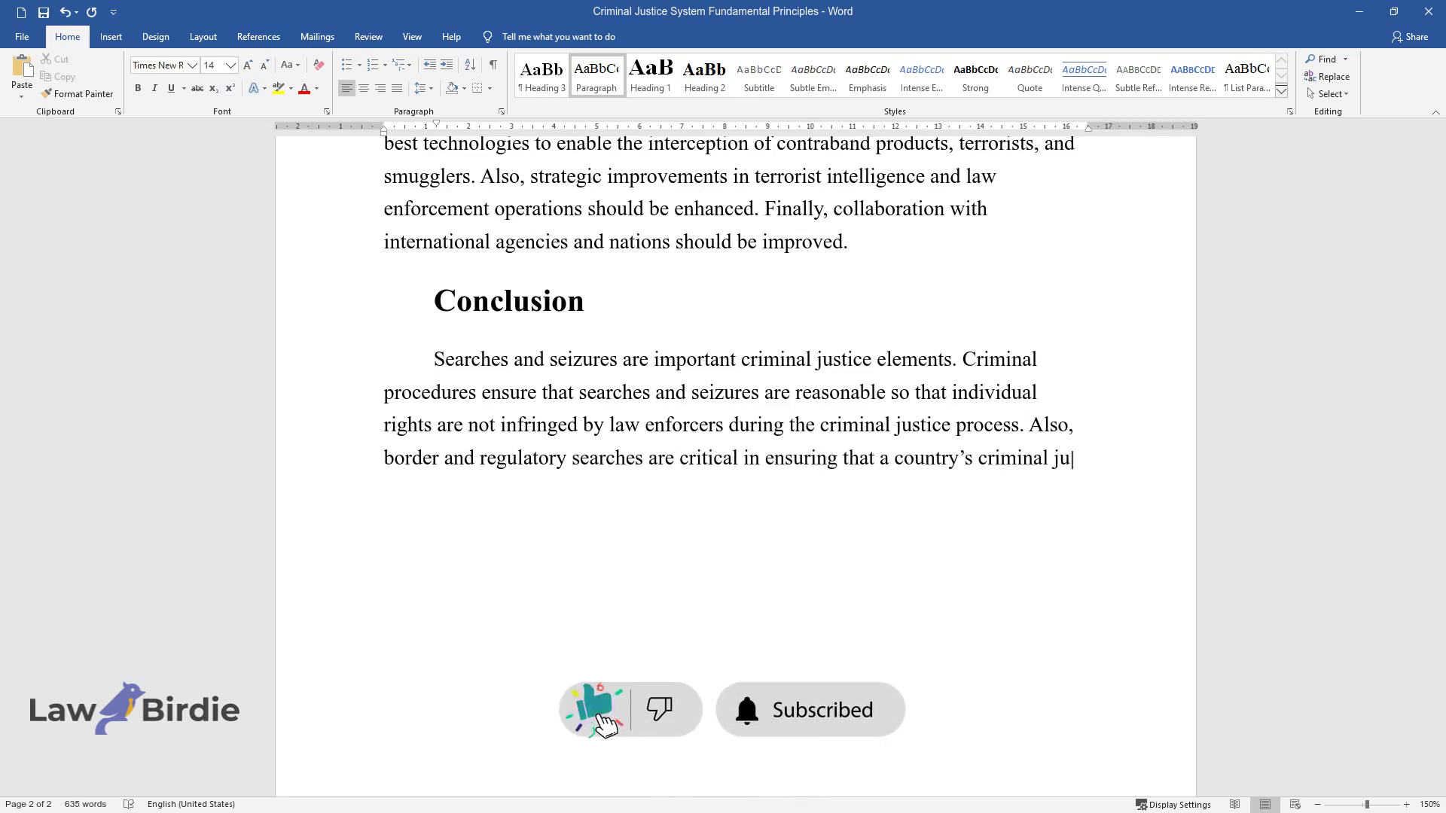
text(stice system is not compromised by foreign criminal)
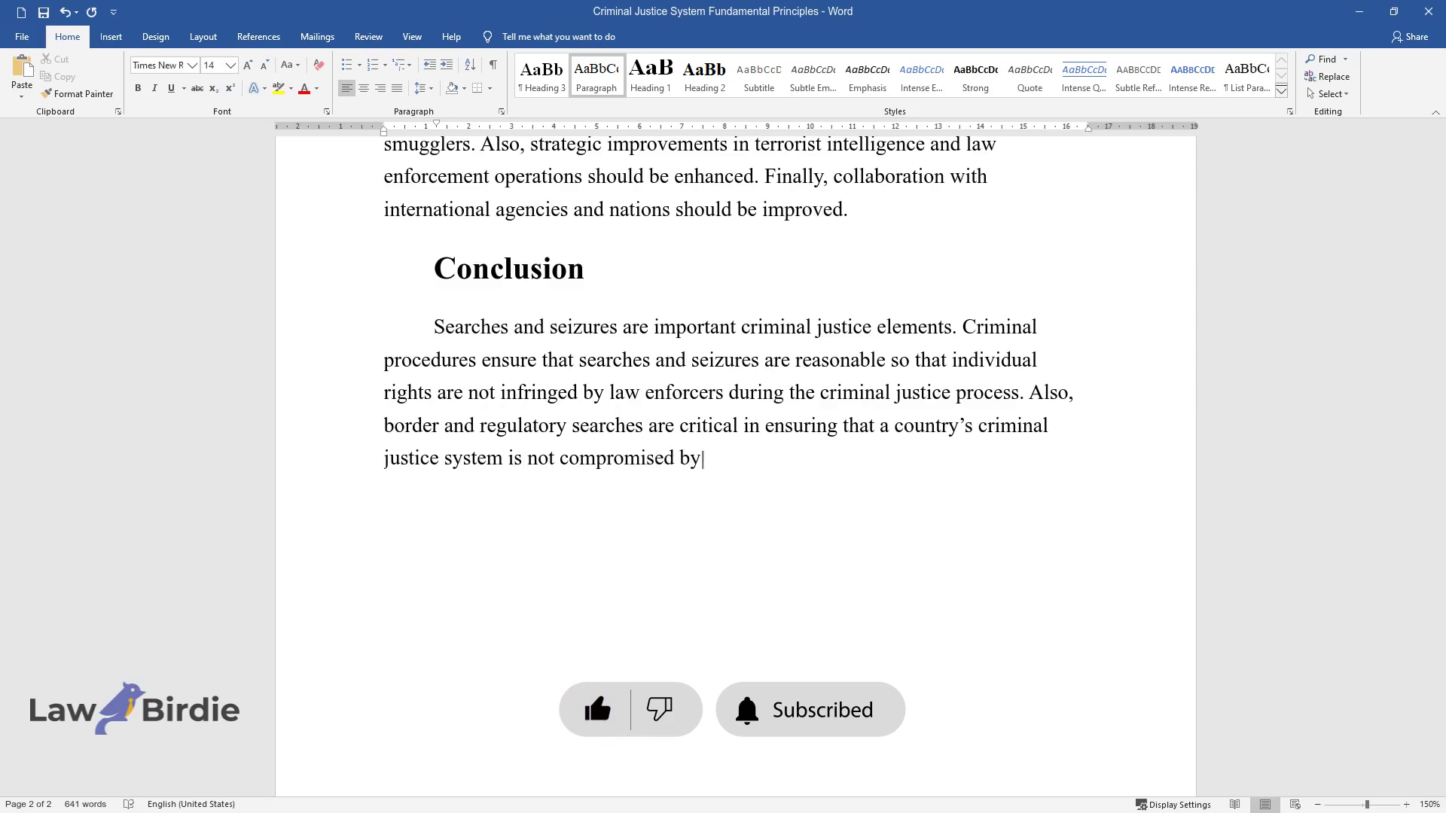